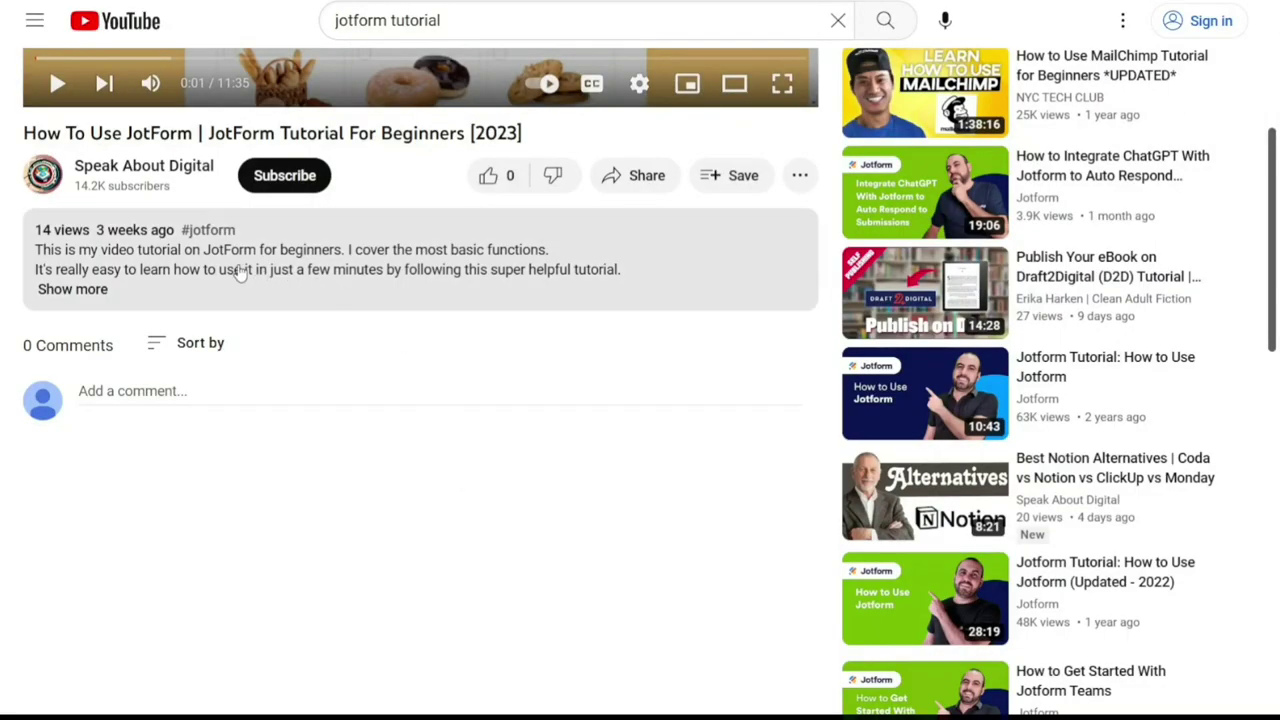
left_click(86, 290)
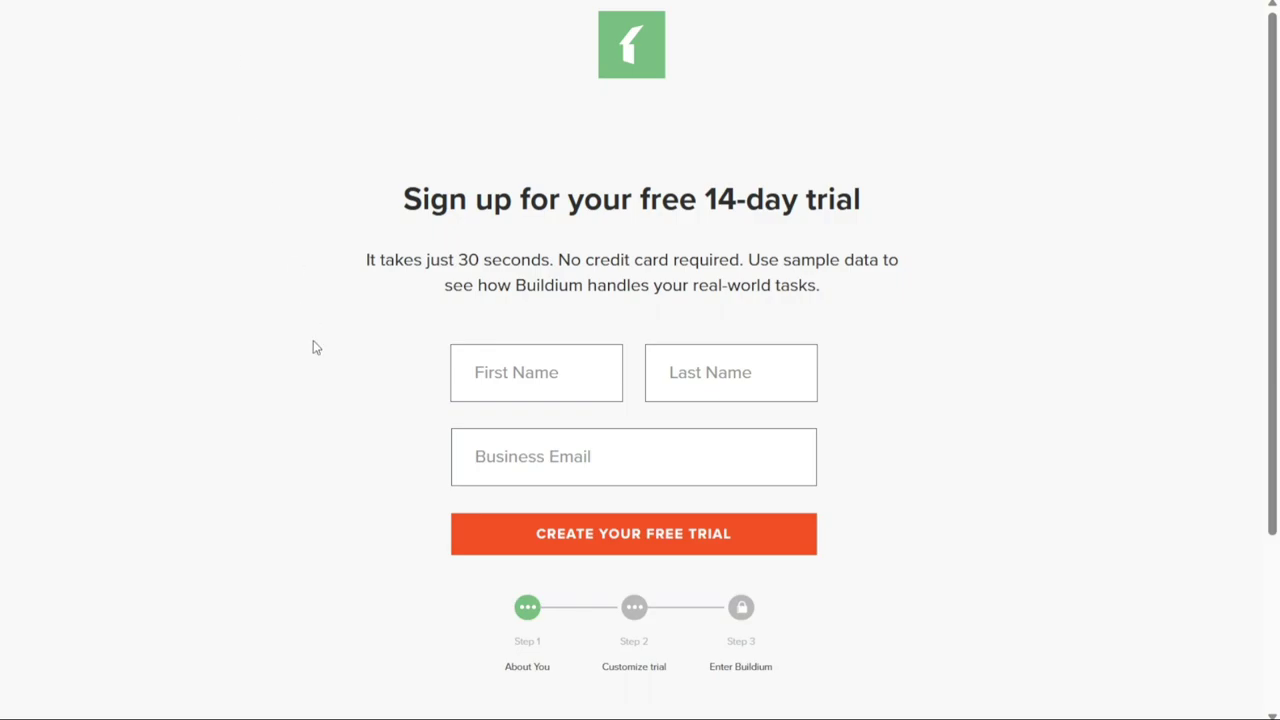
left_click_drag(705, 198, 861, 217)
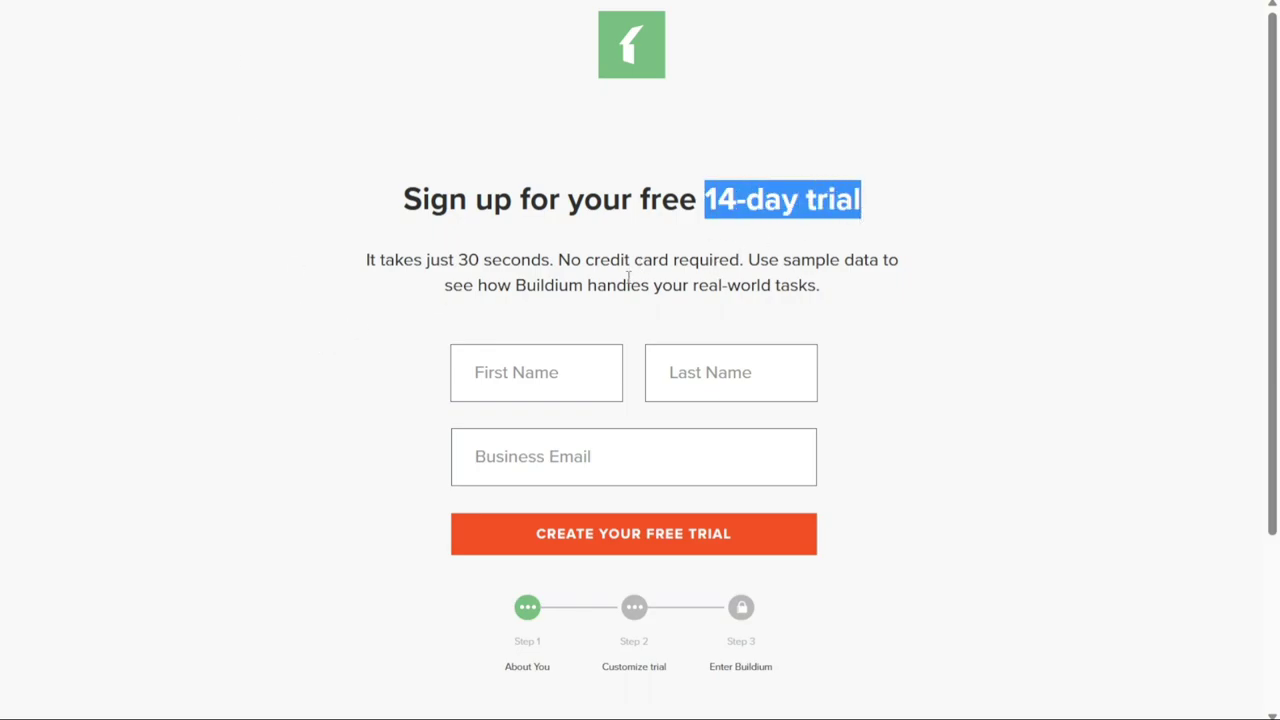
left_click(582, 320)
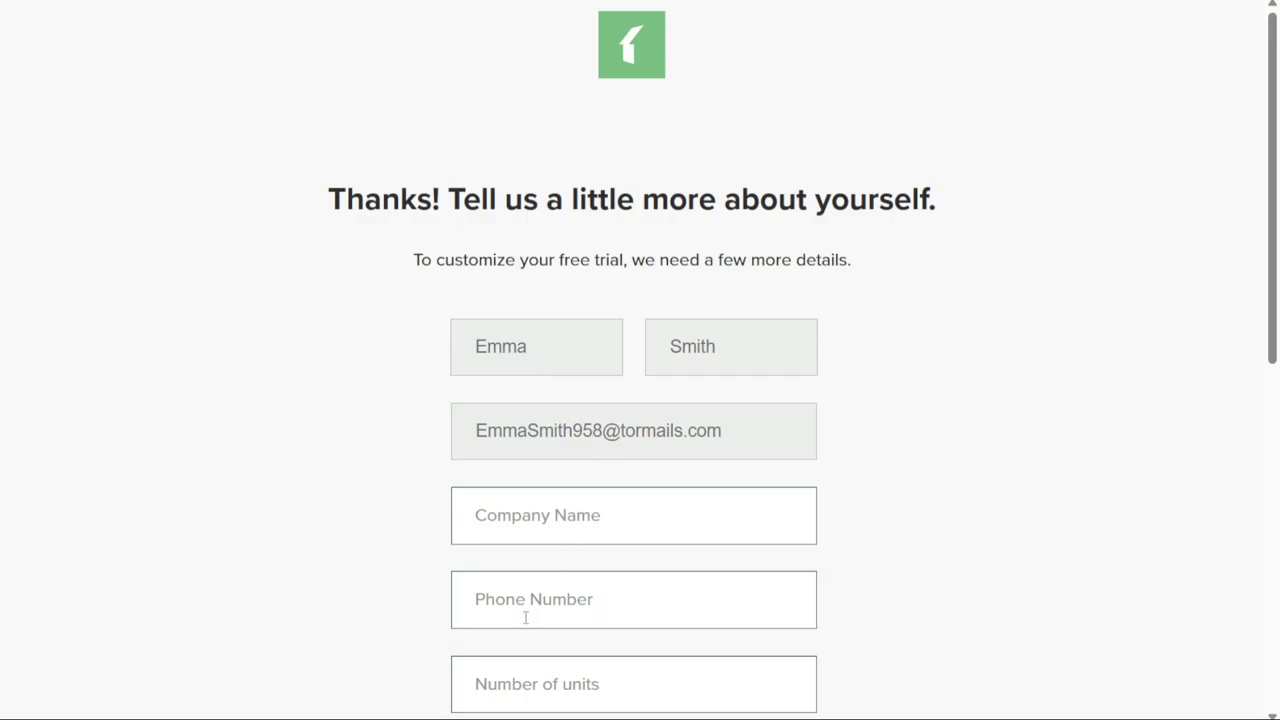
Step: Set the portfolio type to Rentals & Associations in the free trial sign-up form
scroll(380, 599, "down", 4)
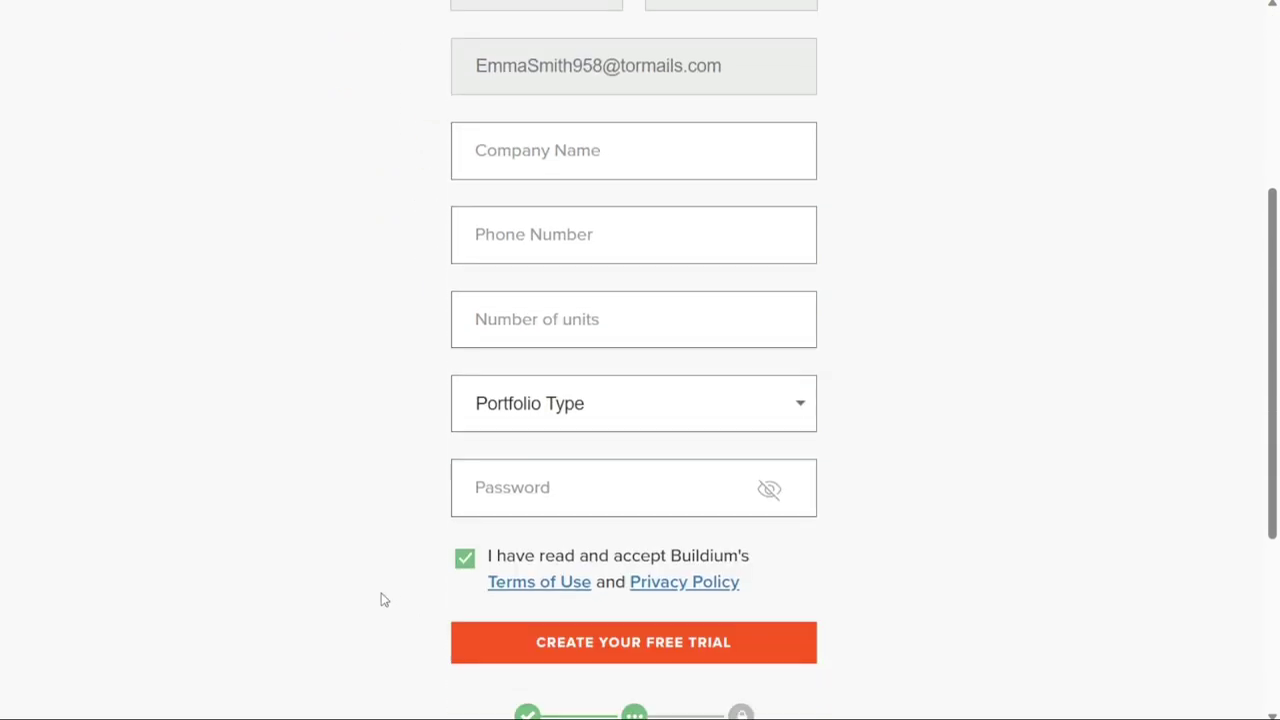
left_click(603, 418)
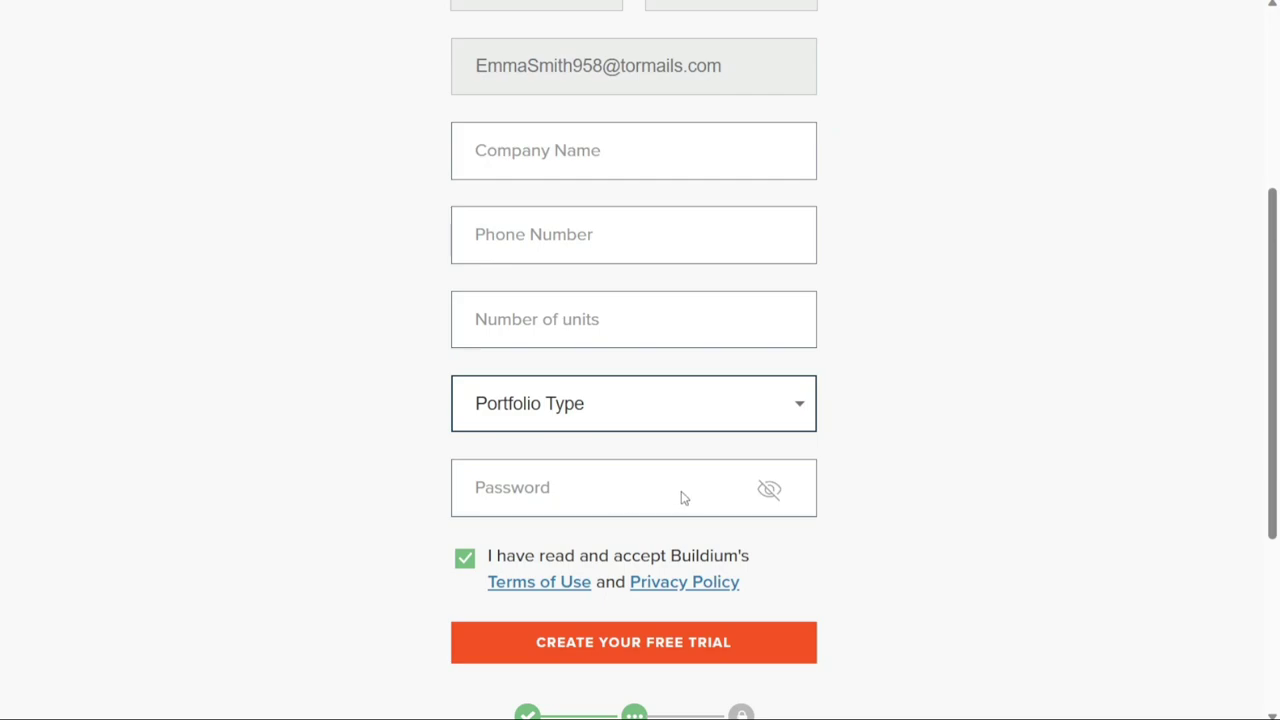
key("Down")
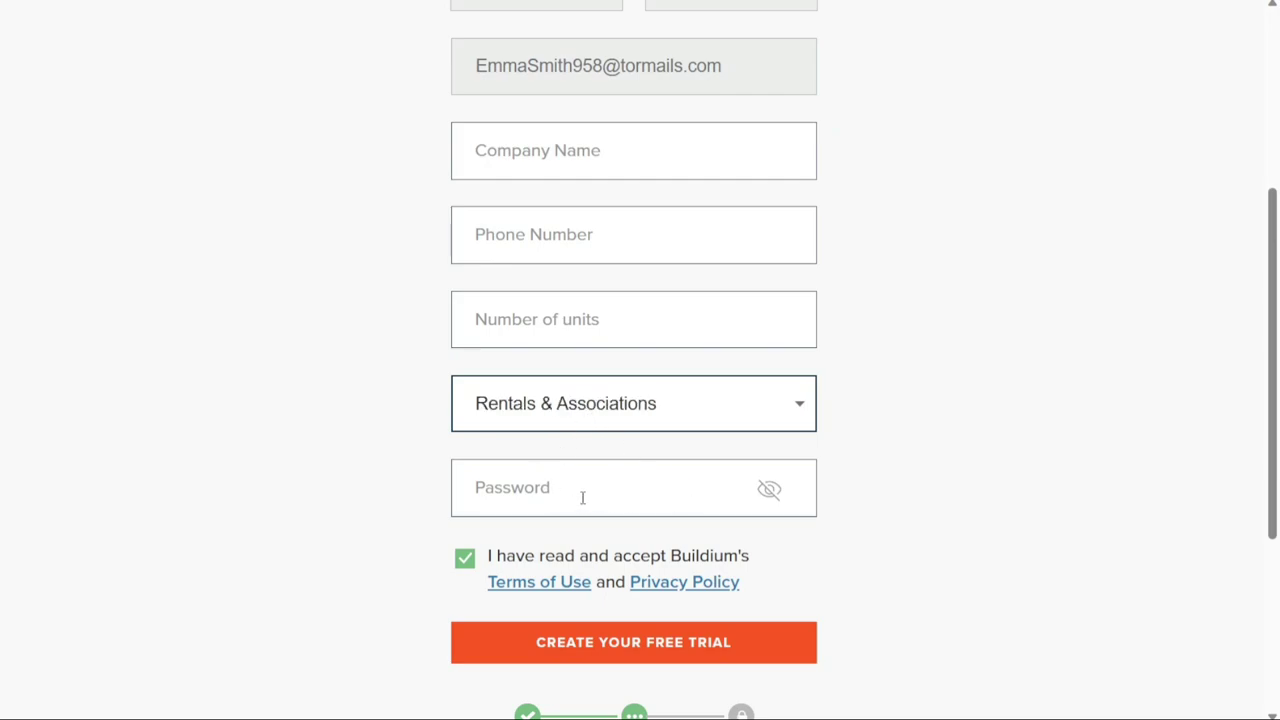
left_click(383, 483)
scroll(386, 484, "down", 1)
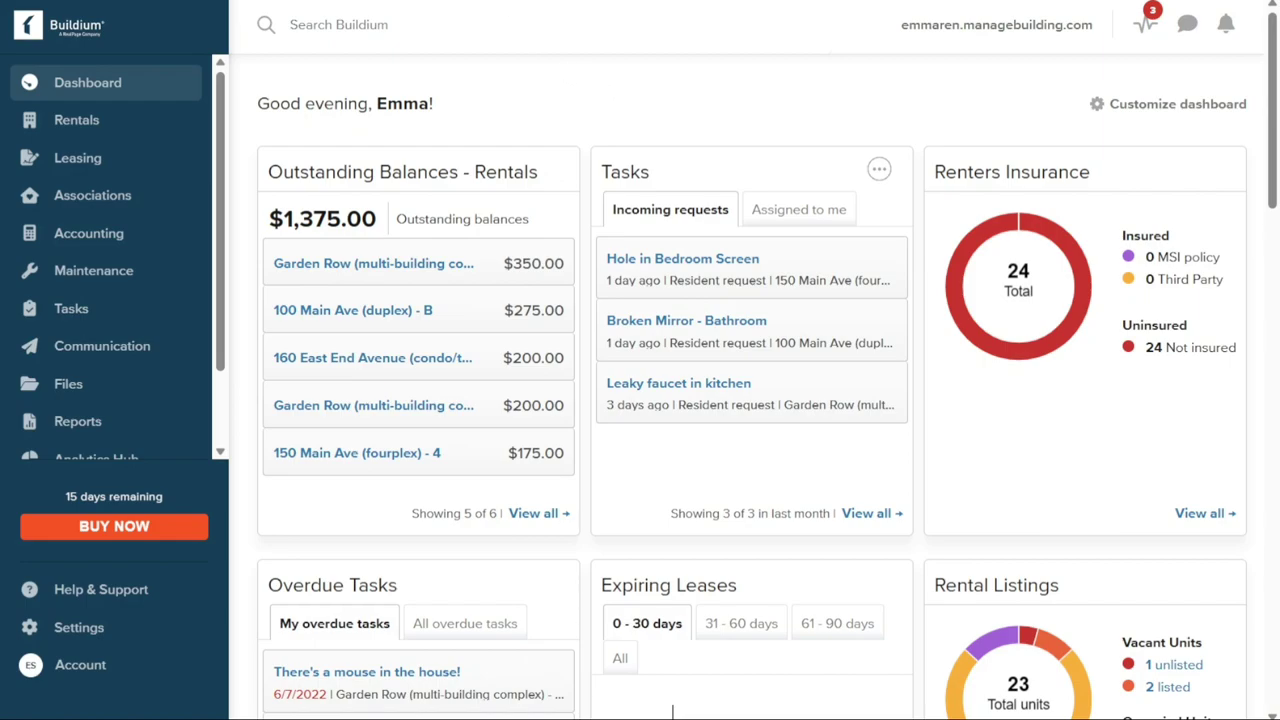
Step: Review the dashboard cards, from the outstanding rental balances and tasks down to the association violations
left_click_drag(440, 108, 240, 142)
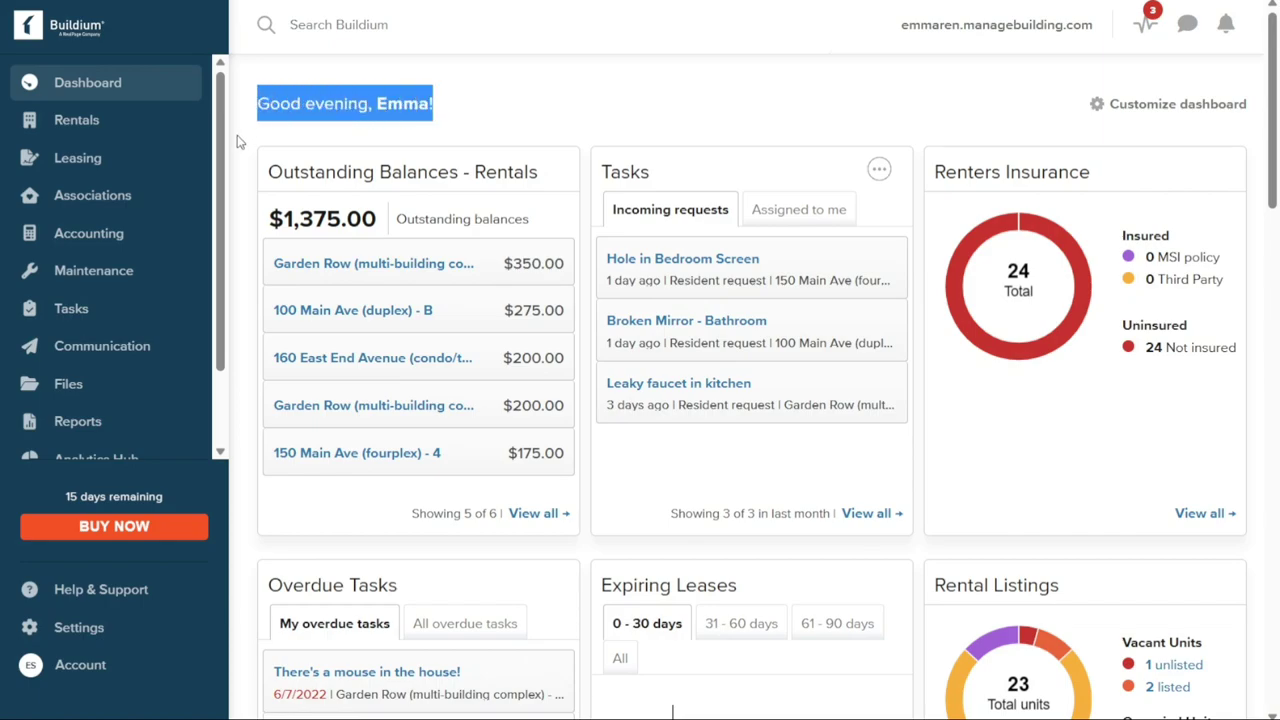
left_click(255, 142)
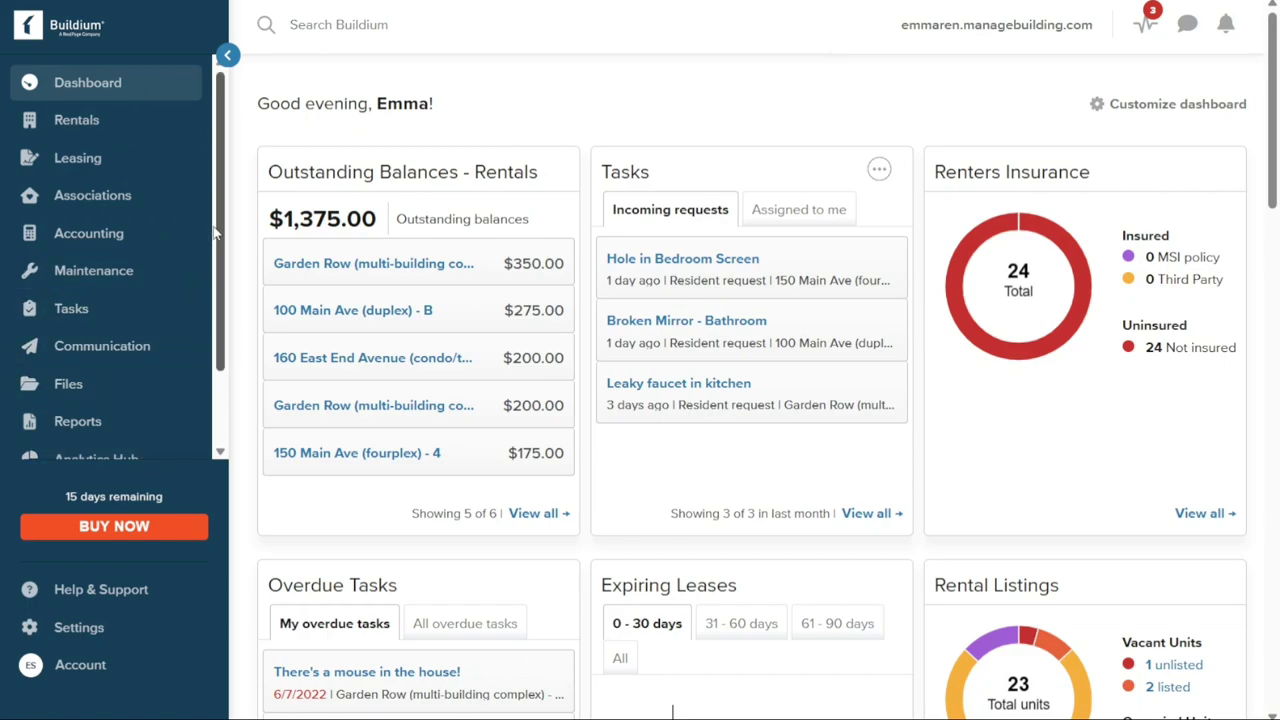
left_click_drag(220, 245, 226, 215)
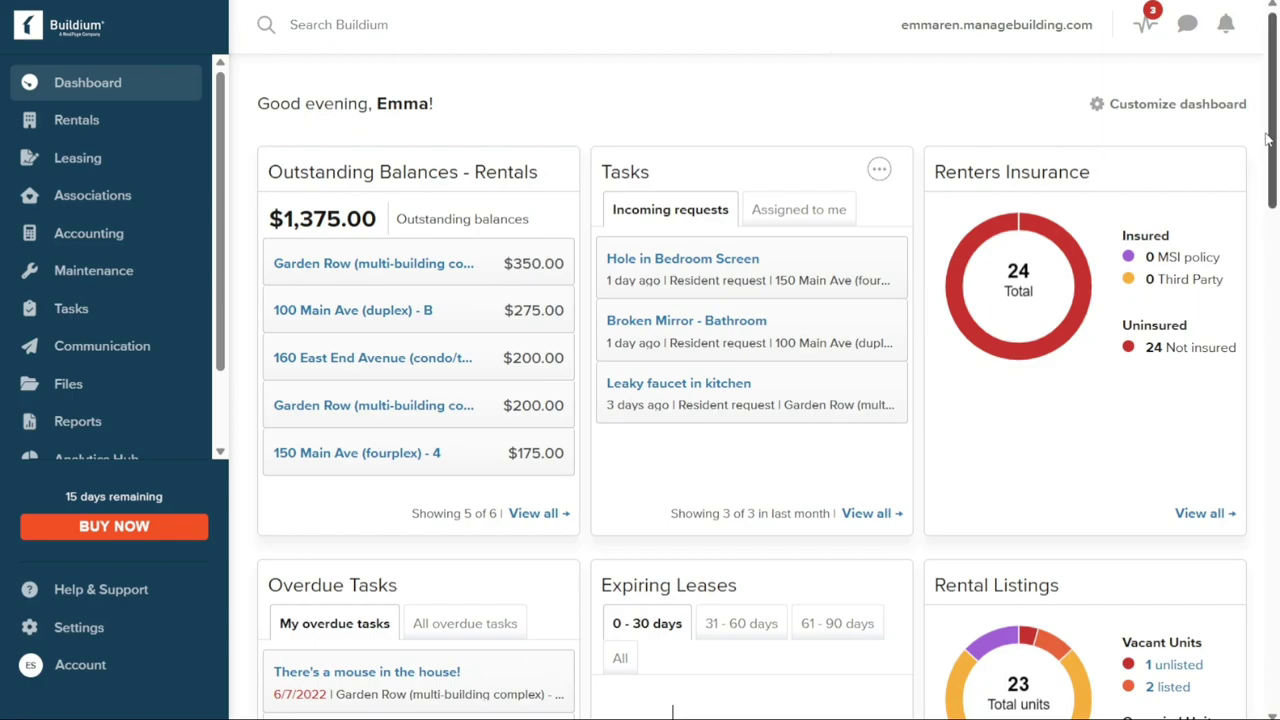
left_click_drag(1270, 140, 1270, 152)
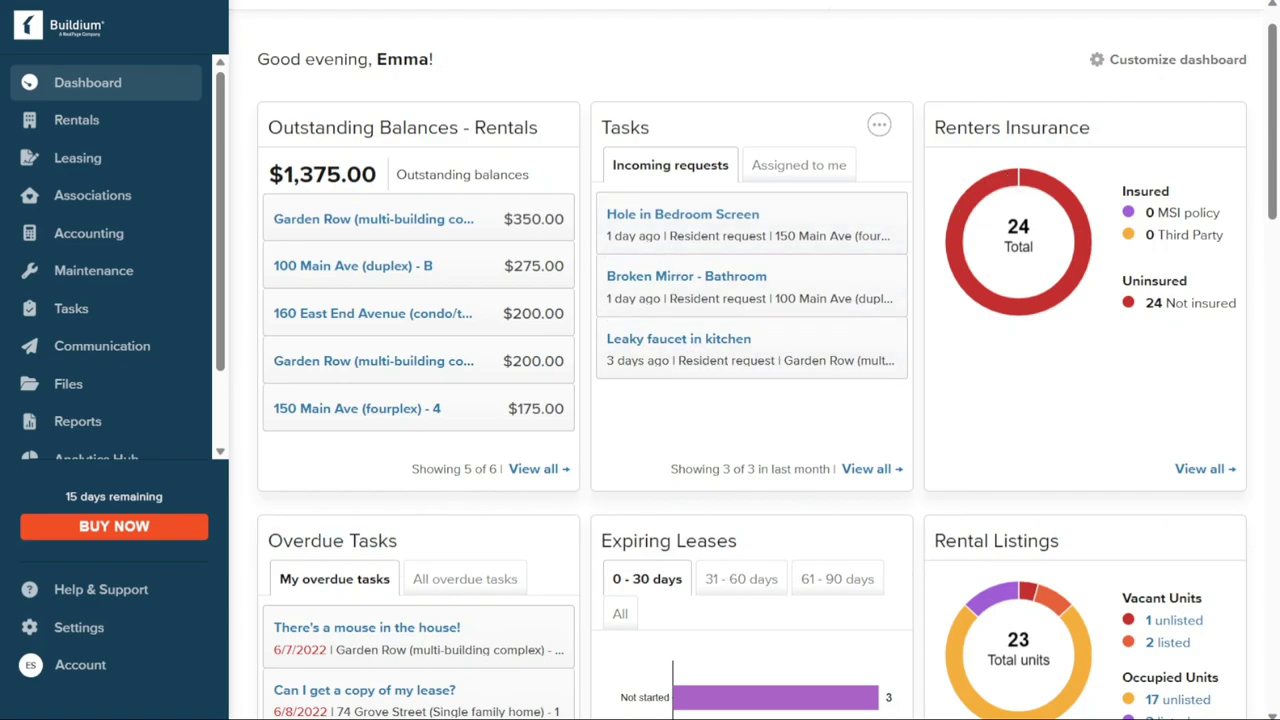
scroll(955, 569, "down", 5)
scroll(767, 360, "down", 3)
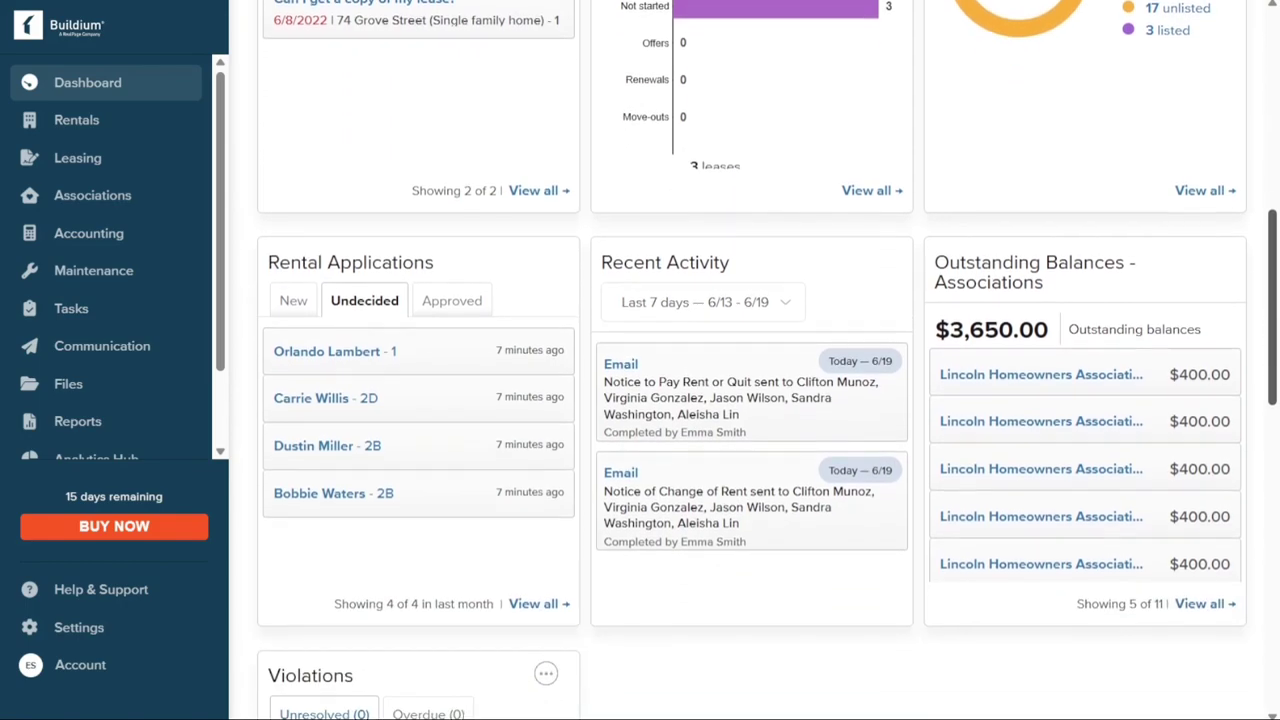
scroll(750, 400, "down", 3)
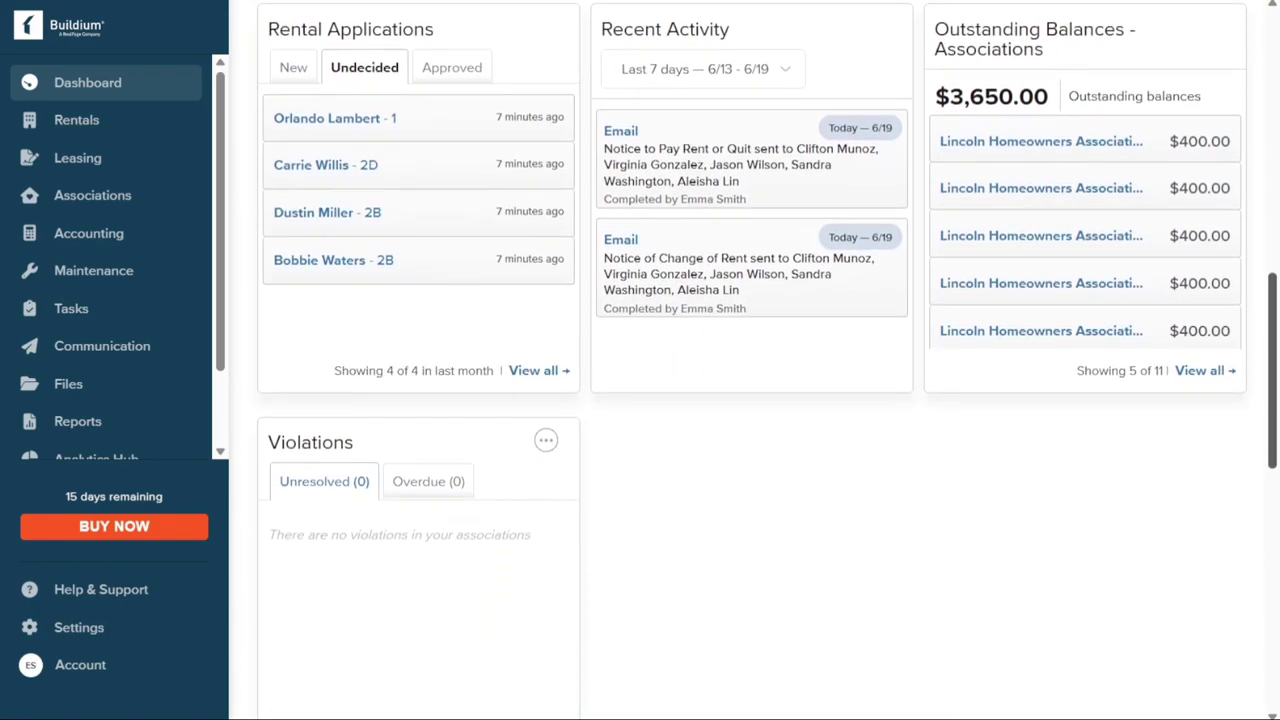
scroll(750, 400, "up", 4)
scroll(1262, 120, "up", 8)
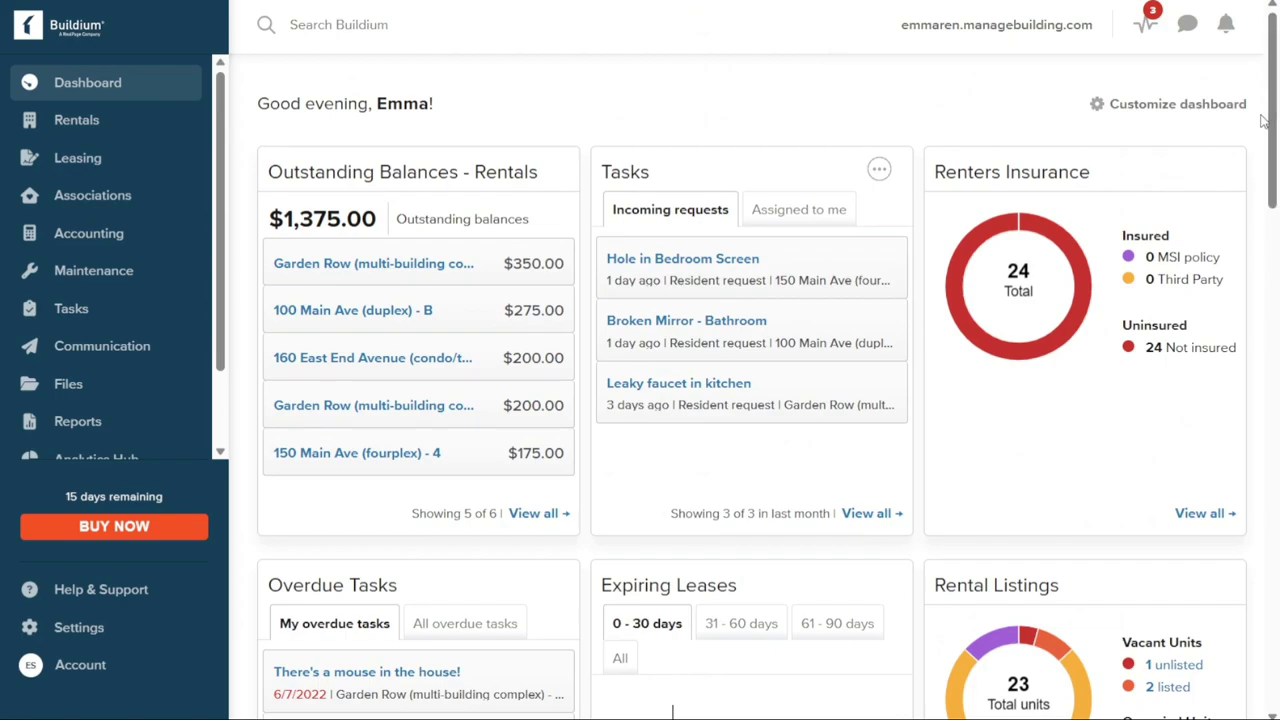
Step: Start customizing the dashboard and look through the cards that can be added or removed
left_click(1201, 113)
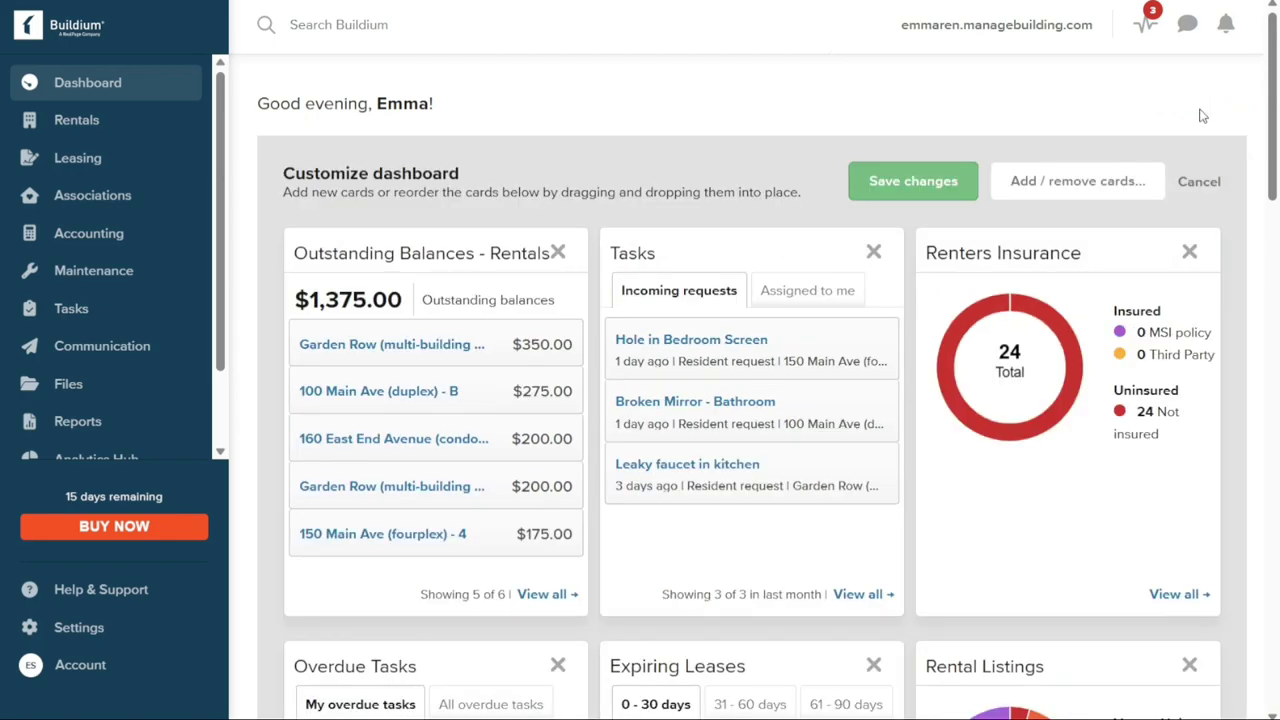
left_click(1090, 189)
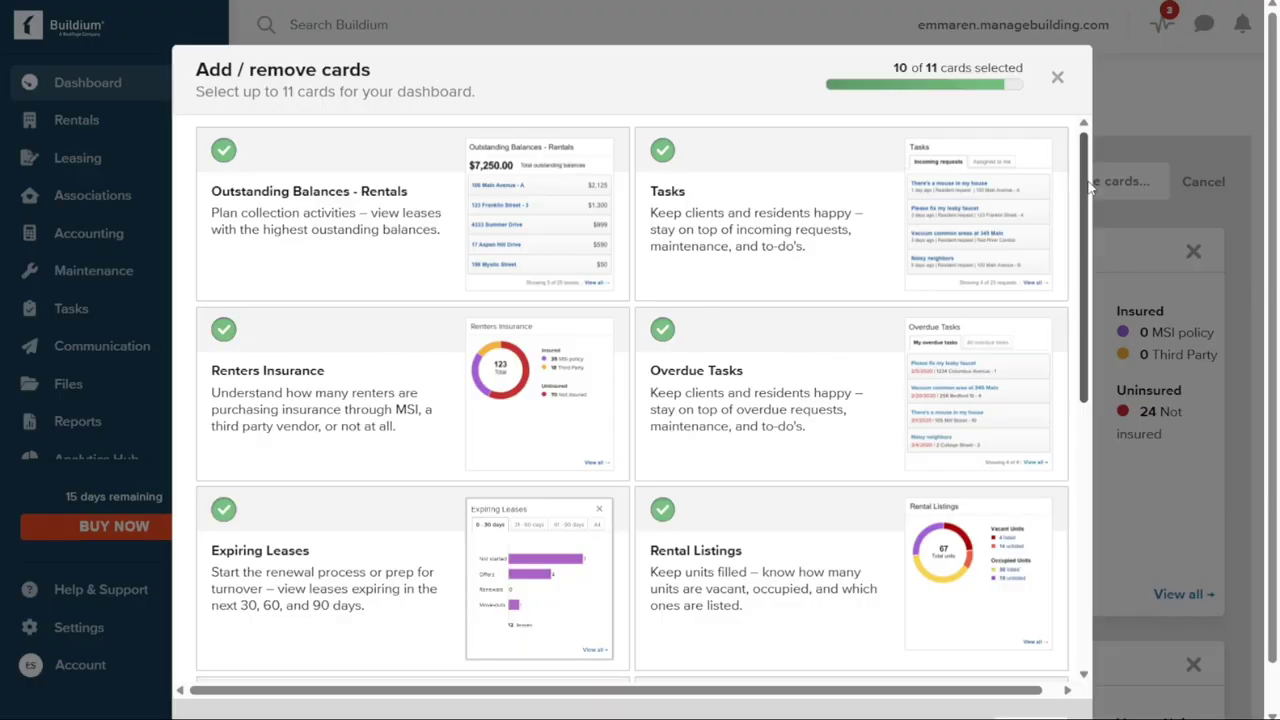
left_click_drag(1090, 189, 1082, 475)
scroll(1049, 260, "up", 10)
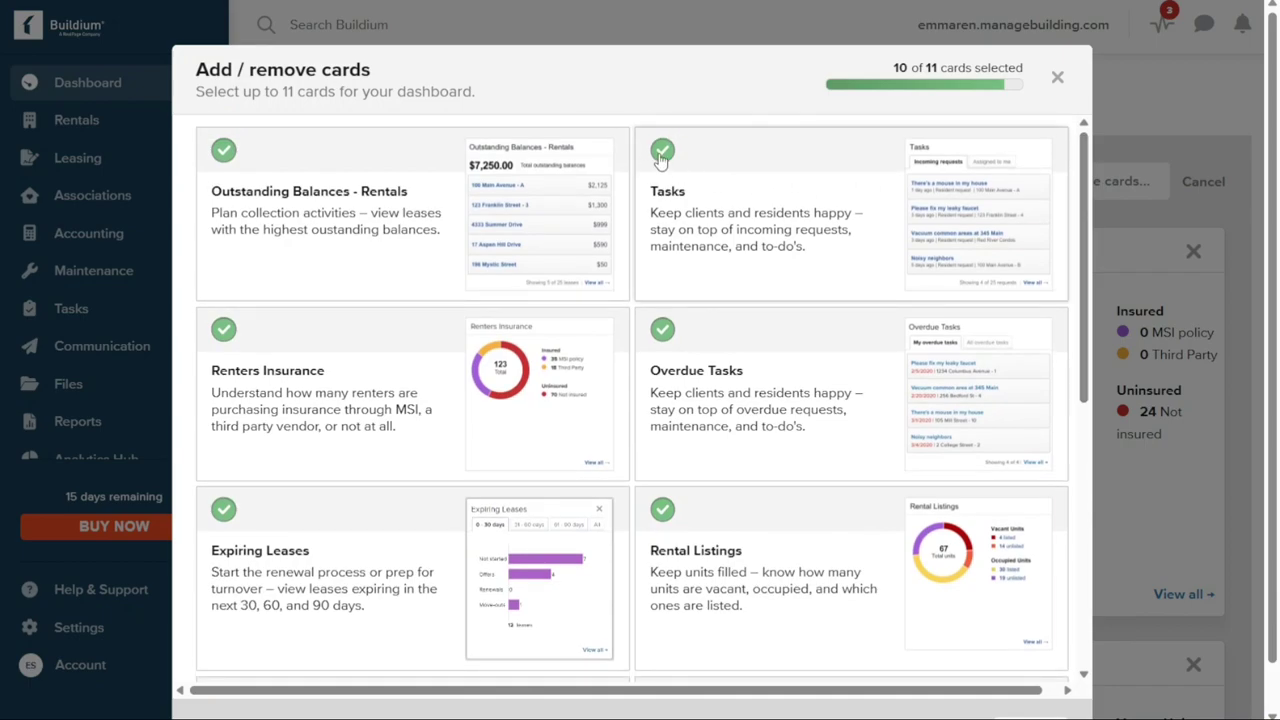
left_click_drag(1086, 195, 1084, 420)
Step: Try adding the Banking: Undeposited Funds card to the dashboard selection and deselect it again
left_click(662, 390)
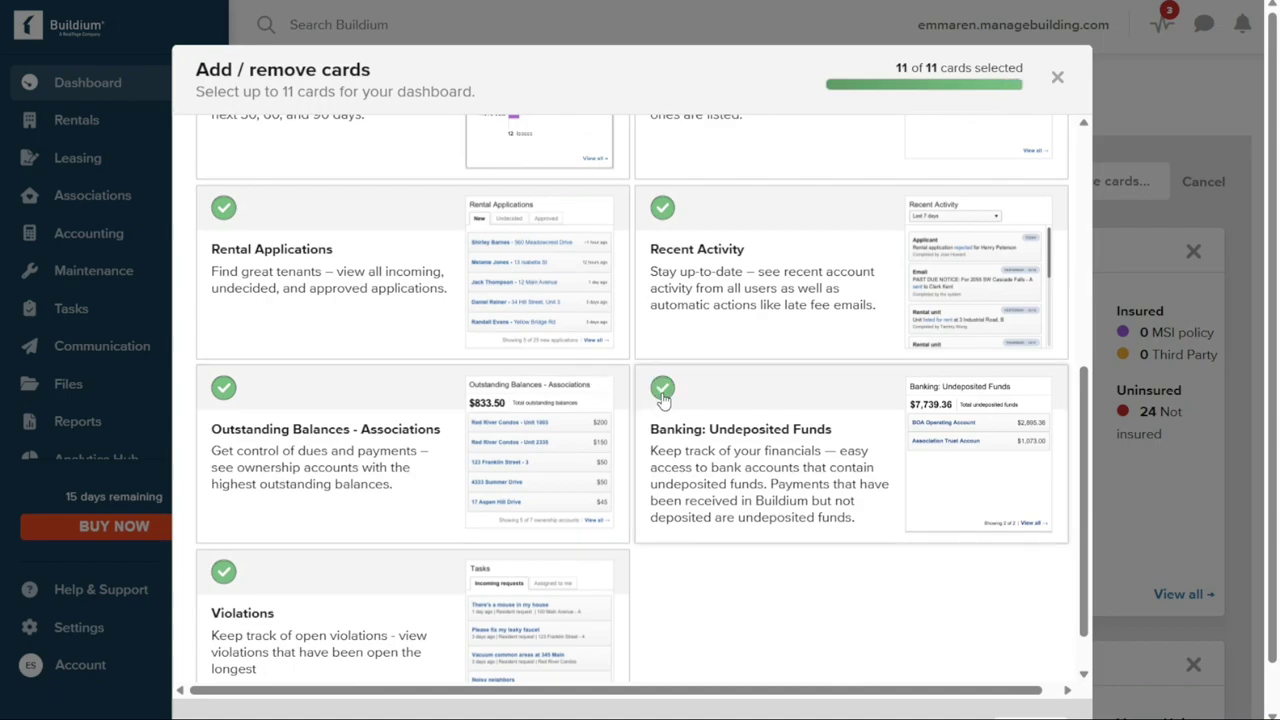
left_click(662, 390)
left_click(662, 392)
scroll(1085, 505, "down", 2)
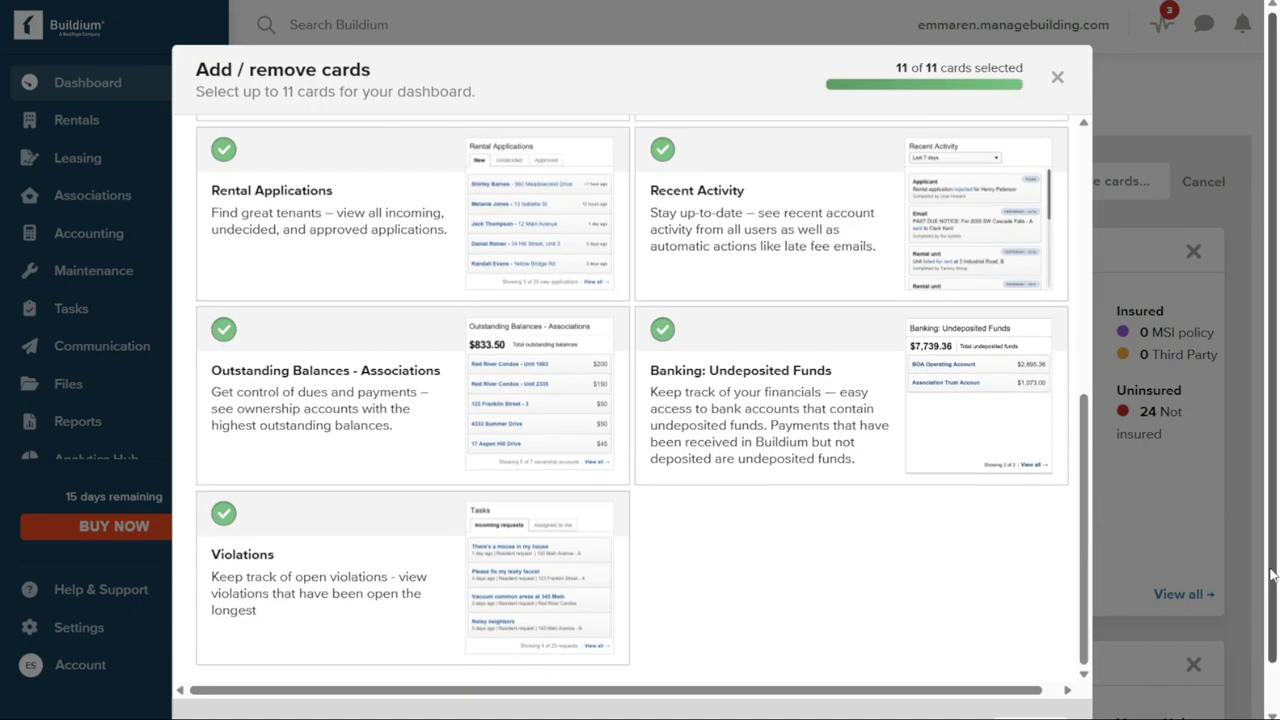
scroll(1085, 505, "down", 1)
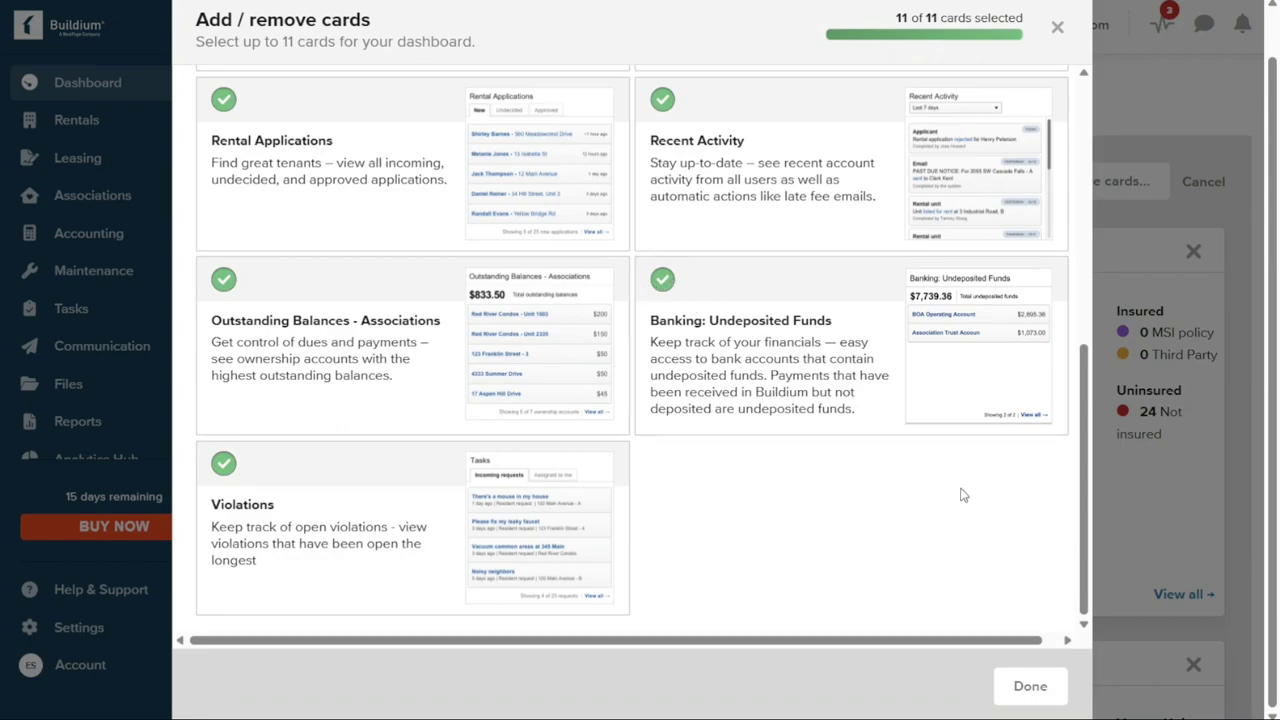
left_click_drag(1085, 519, 1070, 348)
scroll(1068, 348, "up", 2)
scroll(1060, 300, "down", 5)
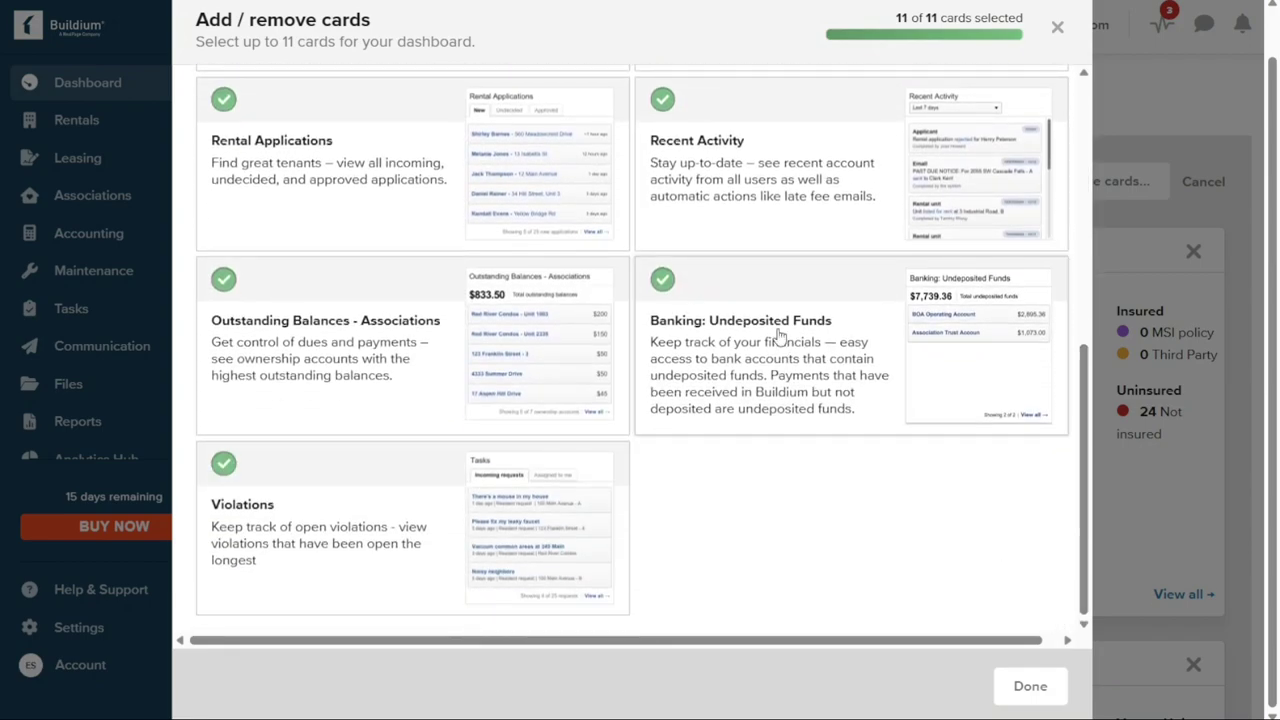
left_click(662, 281)
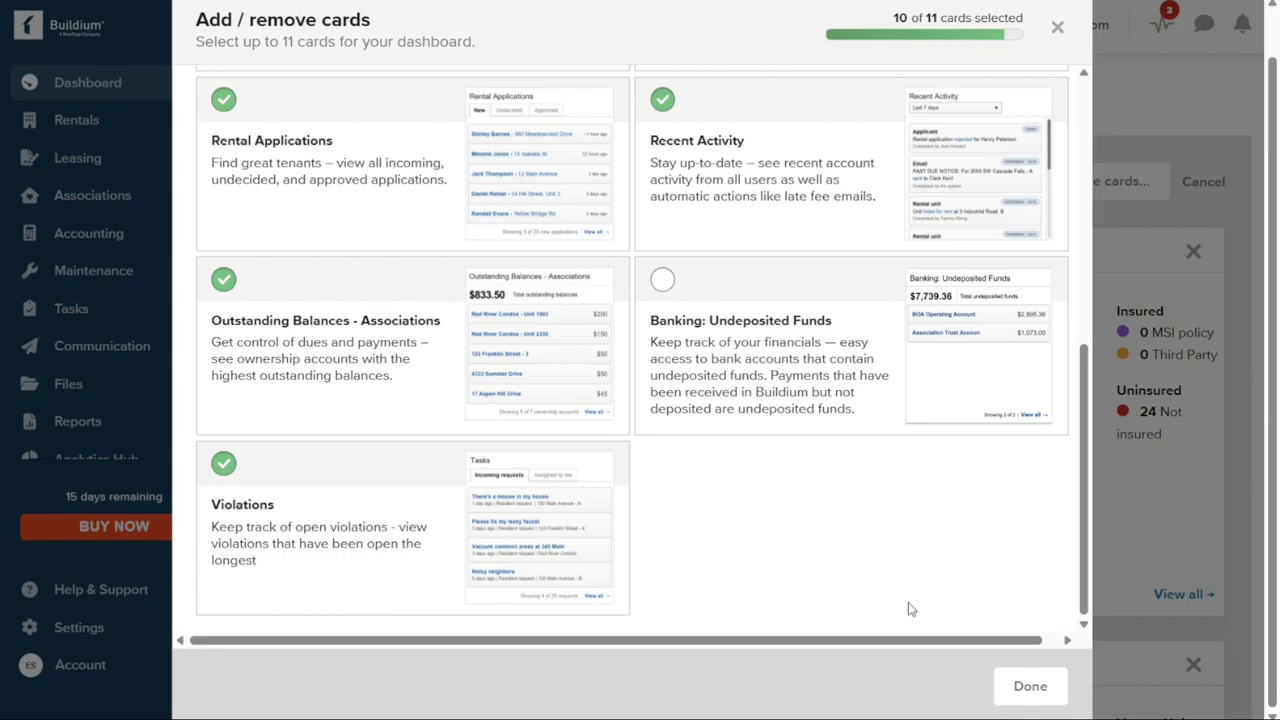
Step: Confirm the card selection and save the dashboard customization
left_click(1029, 688)
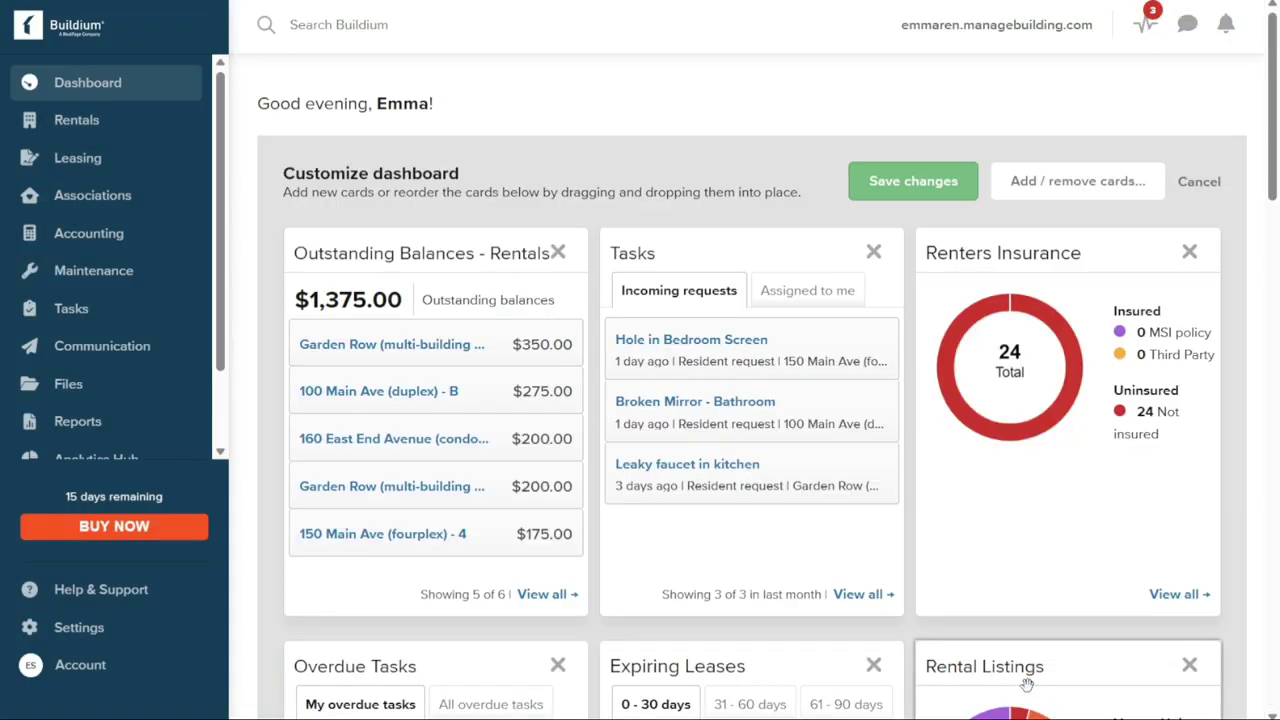
left_click_drag(1005, 252, 954, 211)
left_click(910, 185)
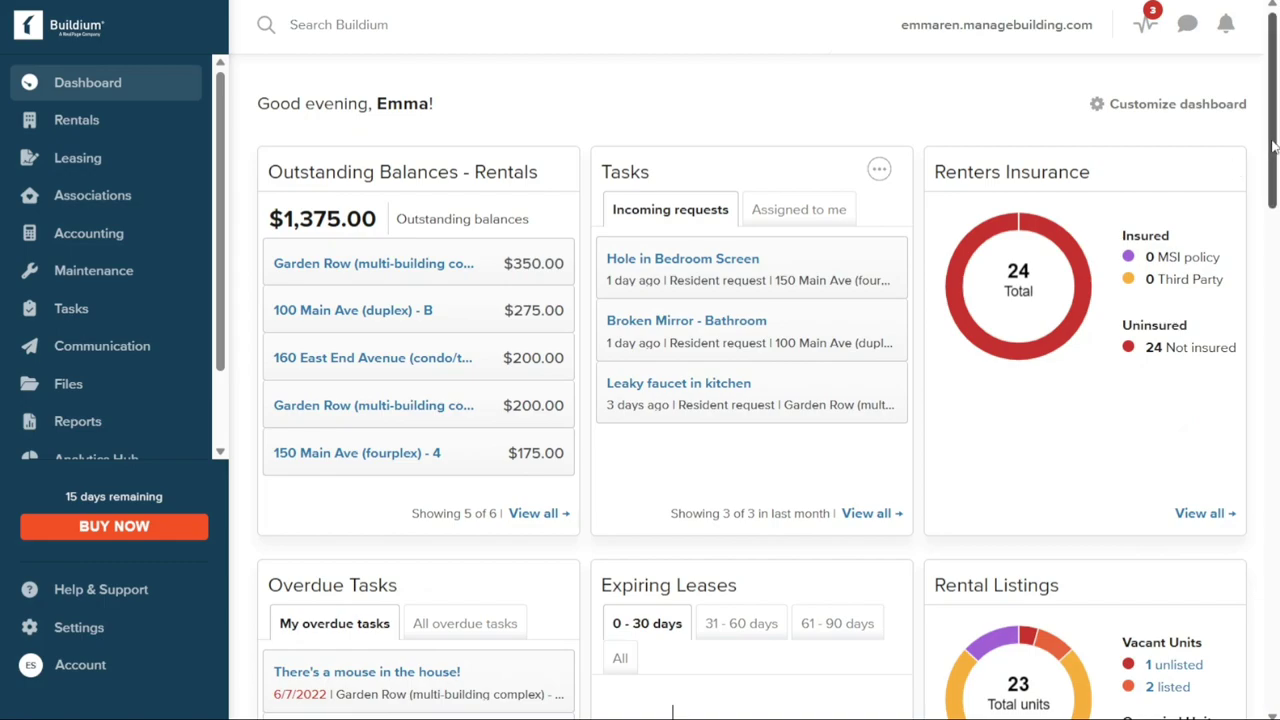
left_click_drag(1272, 145, 1243, 122)
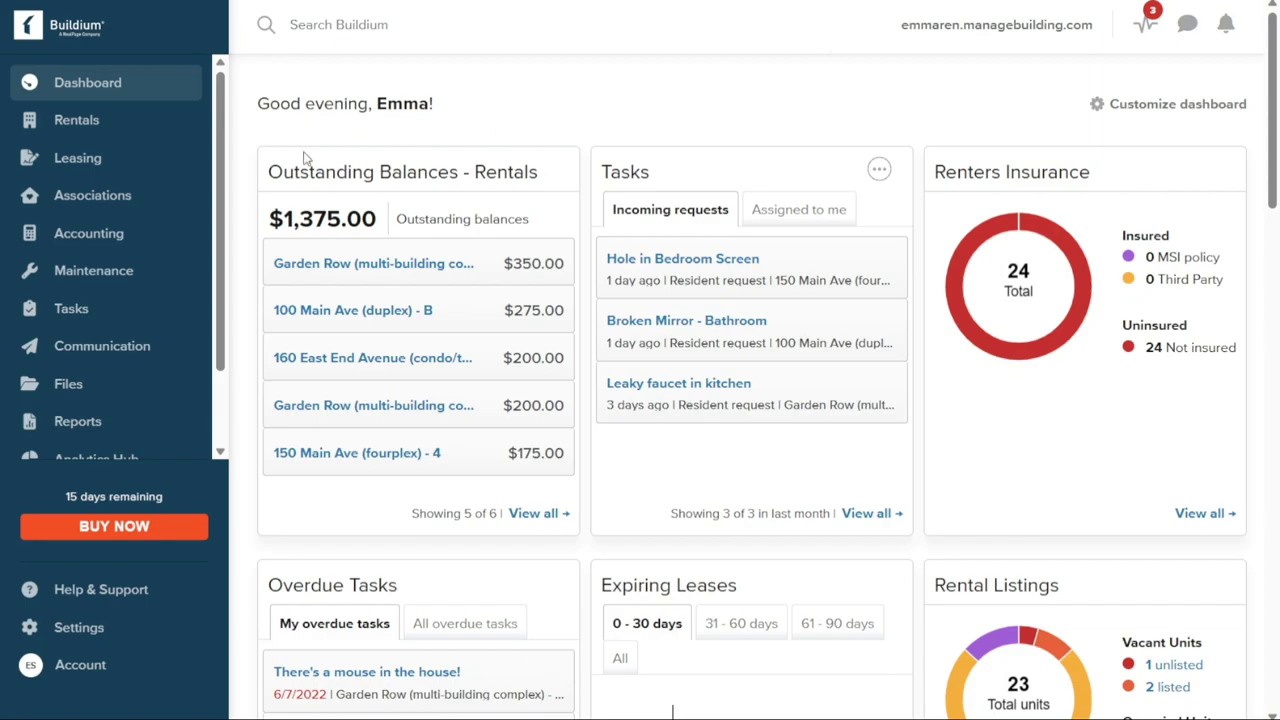
Step: Open the list of rental properties
mouse_move(112, 132)
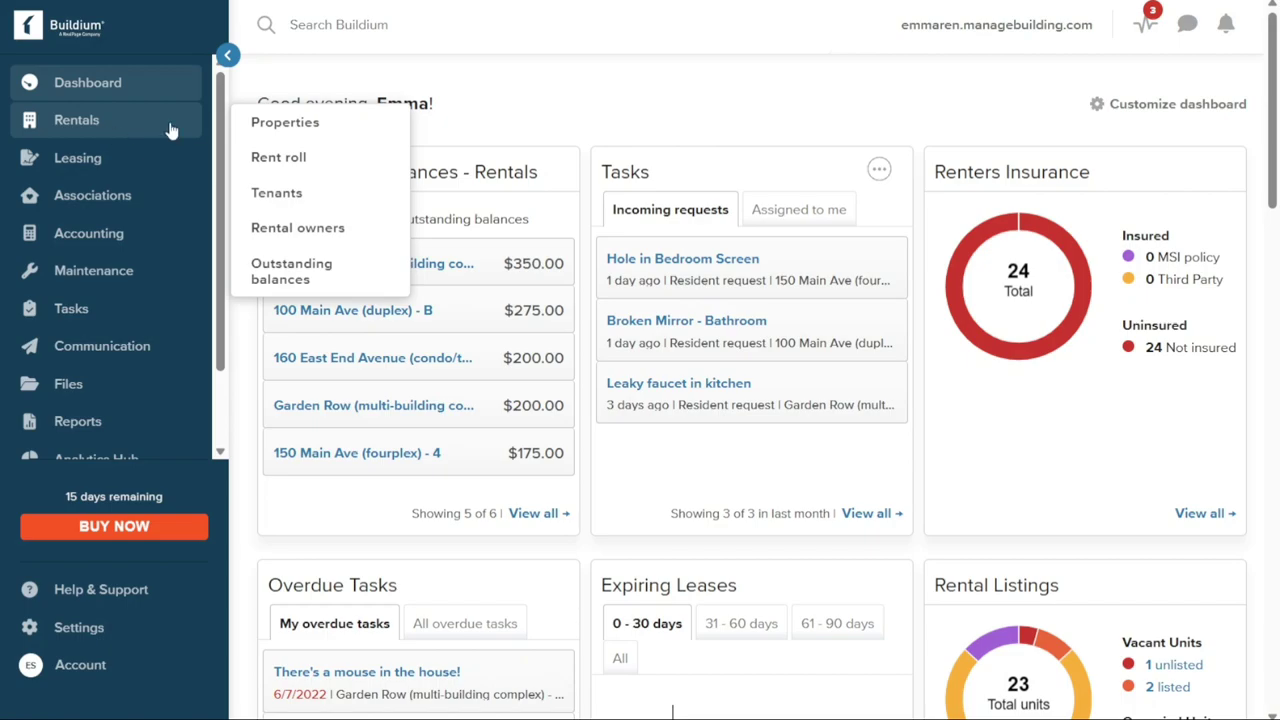
left_click(255, 124)
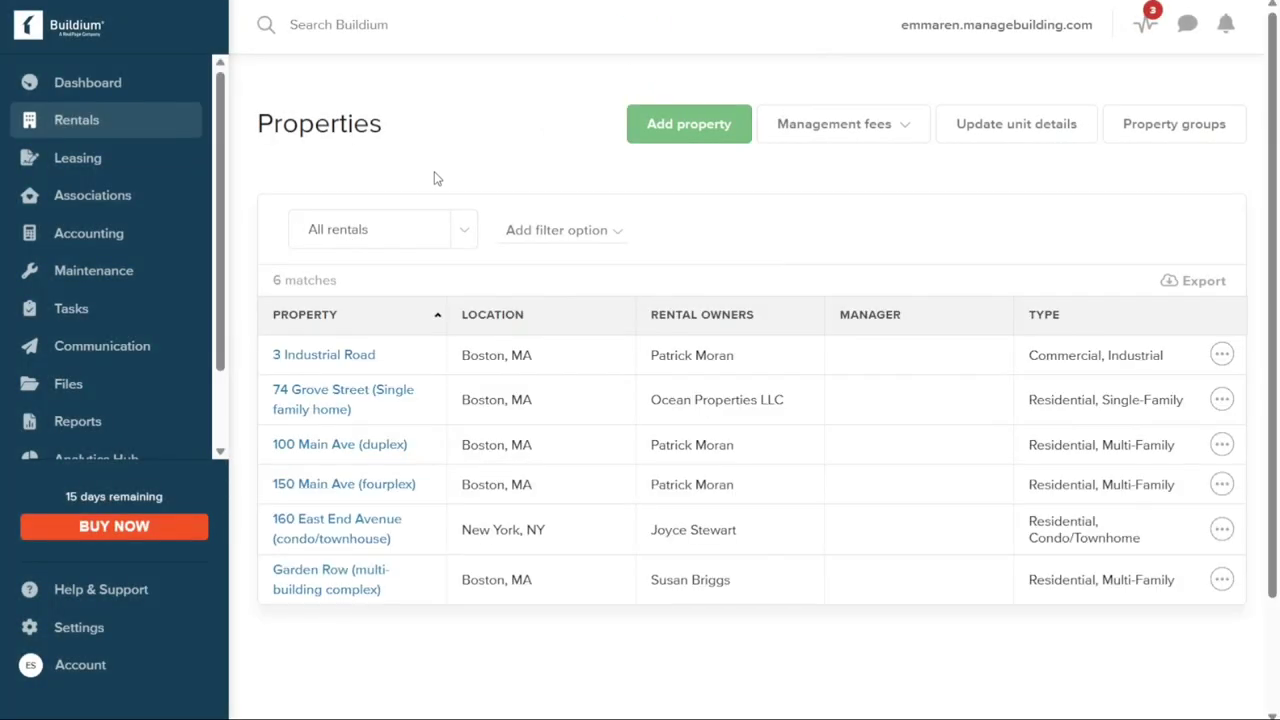
Step: Open the leasing listings and check the actions available for the Garden Row unit 2B listing
mouse_move(168, 138)
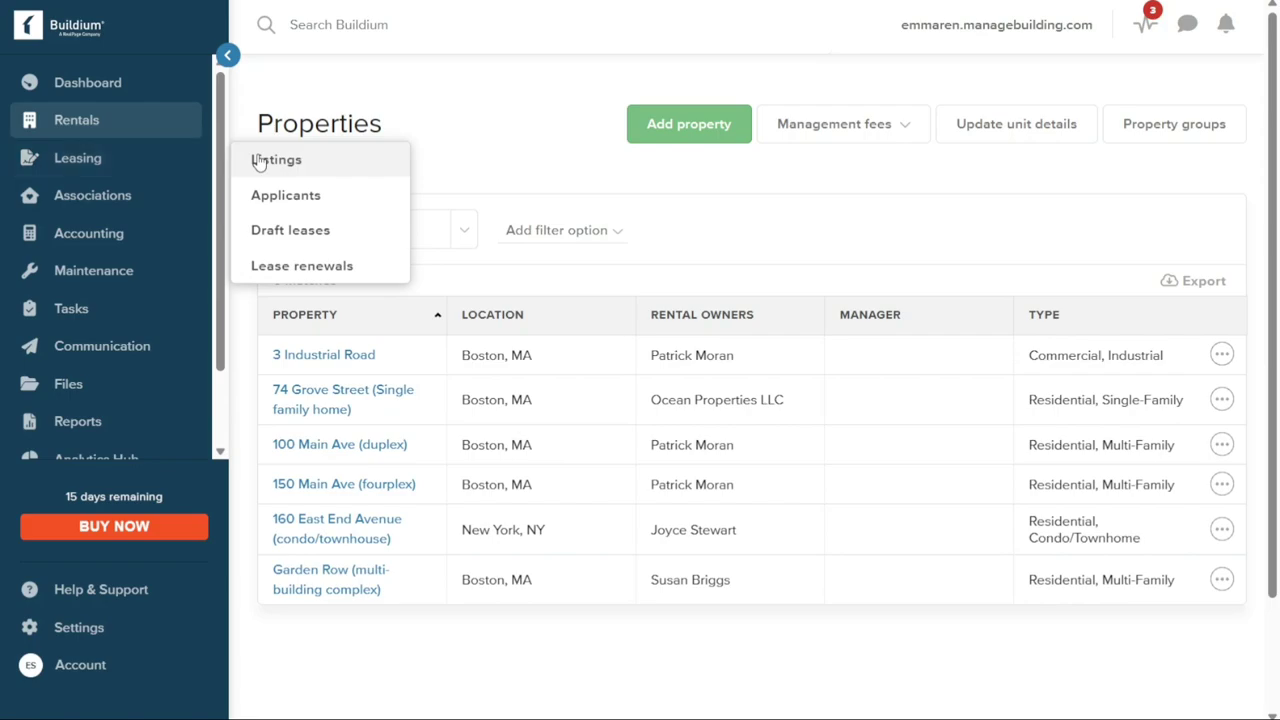
left_click(258, 161)
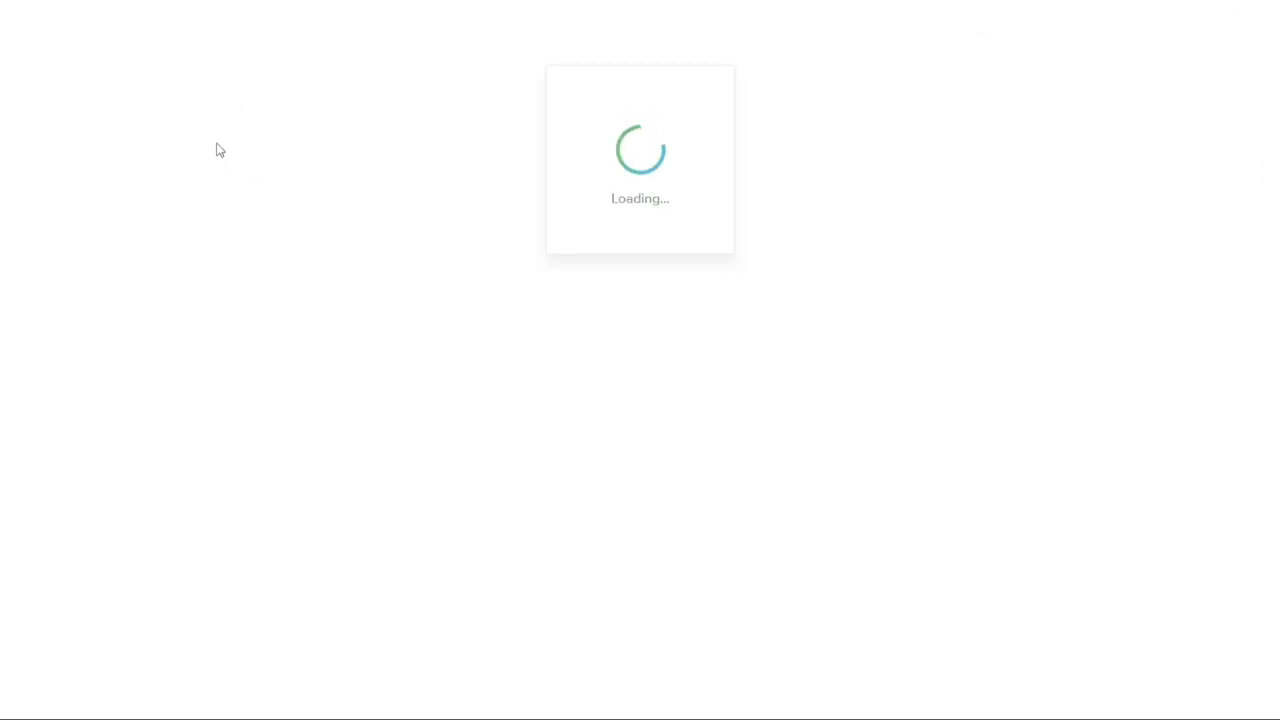
mouse_move(163, 163)
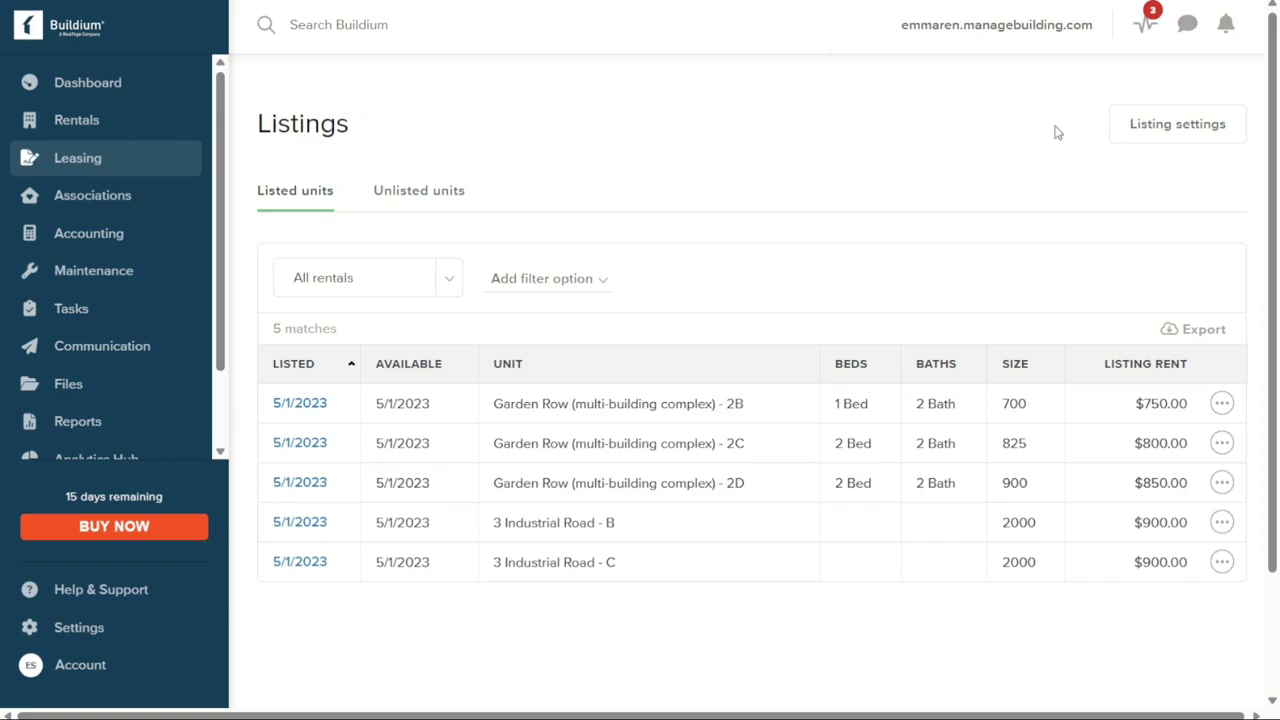
left_click(1222, 403)
left_click(743, 280)
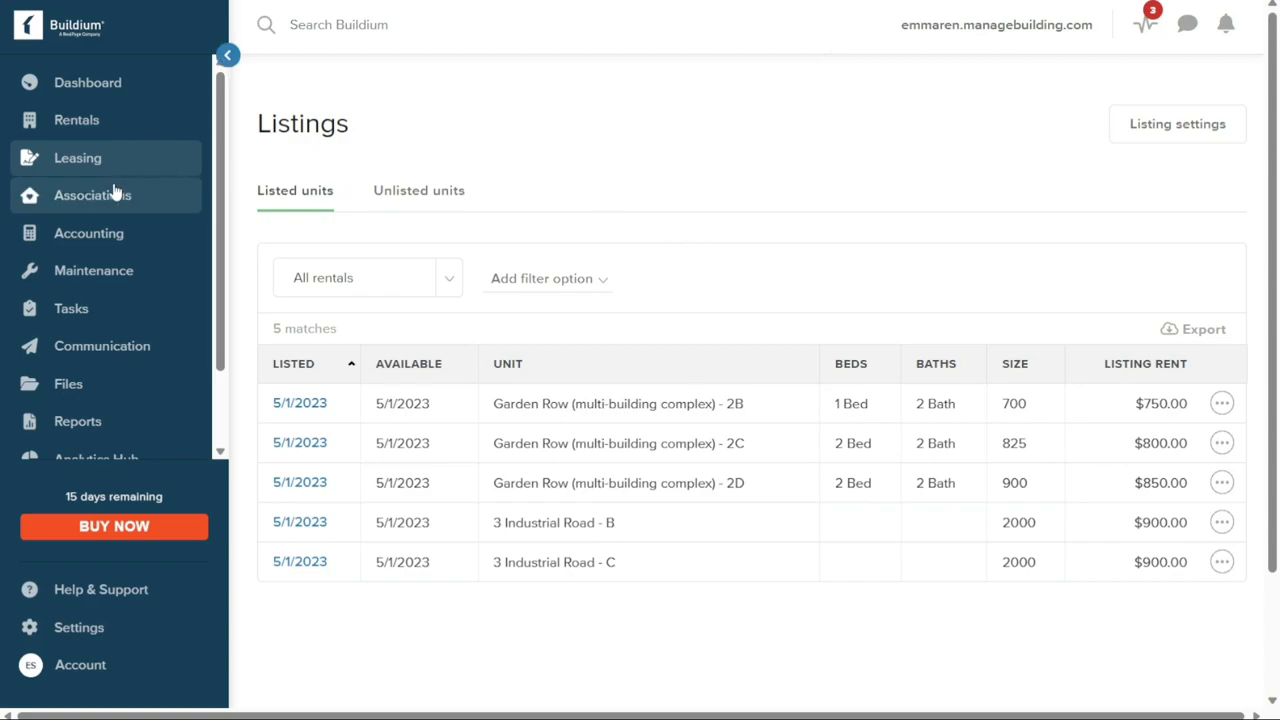
Step: Open the list of associations
mouse_move(113, 193)
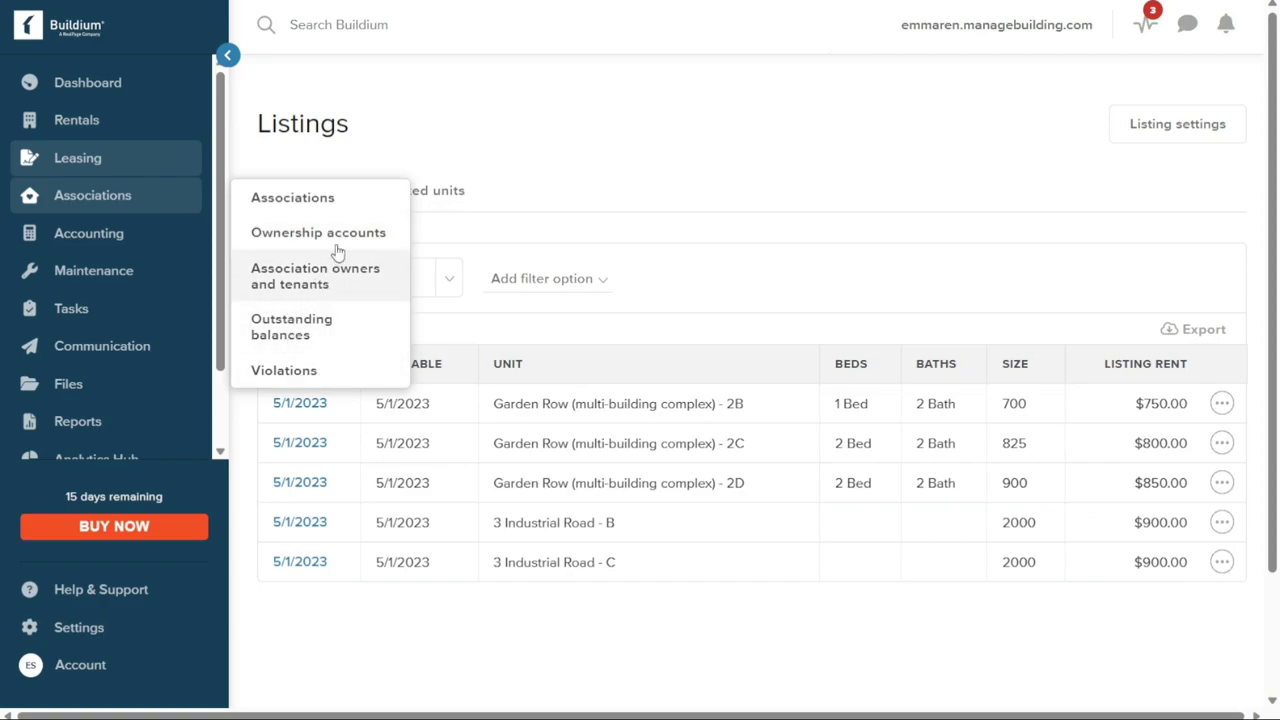
left_click(280, 204)
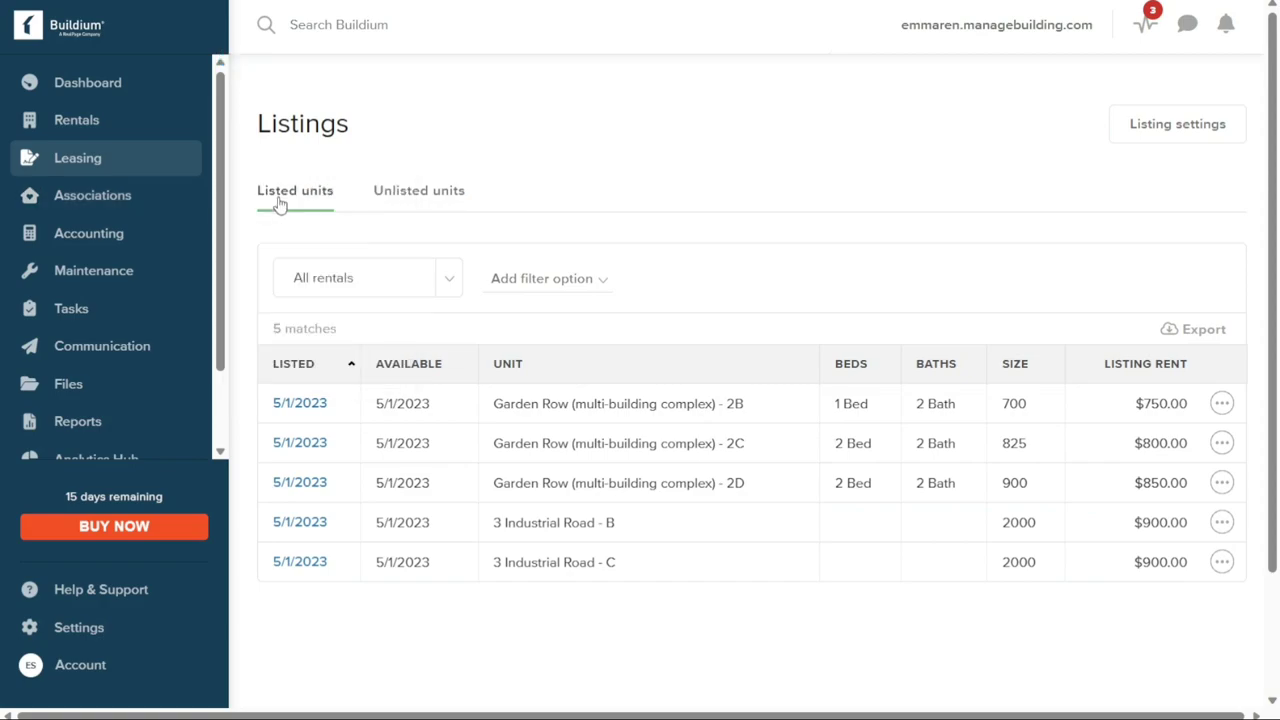
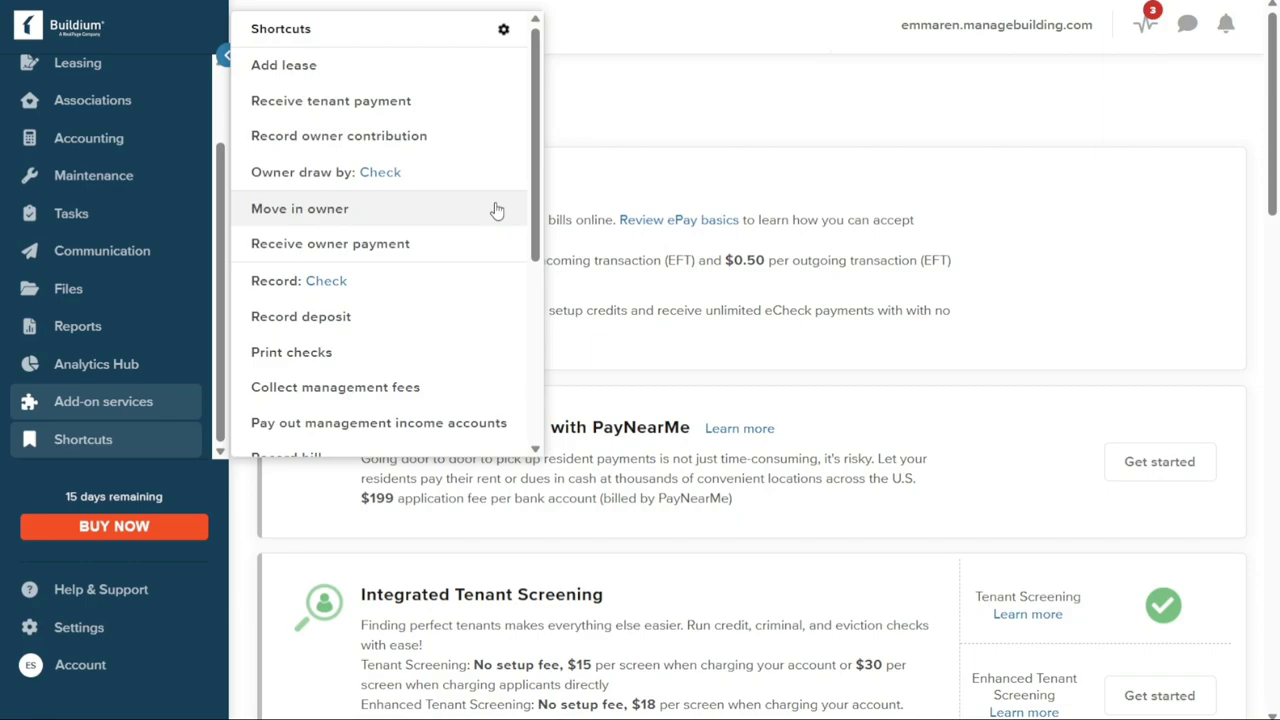
left_click(686, 97)
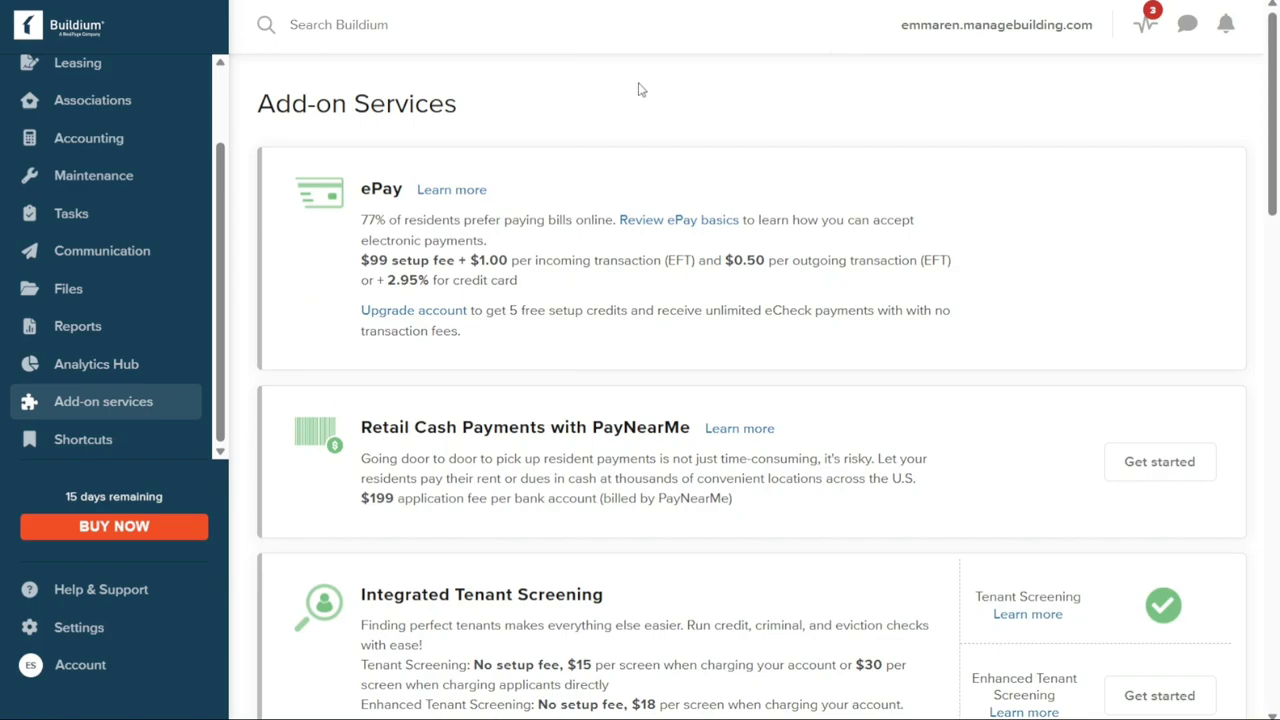
Step: Open the list of rental properties and start adding a new property
scroll(222, 143, "up", 2)
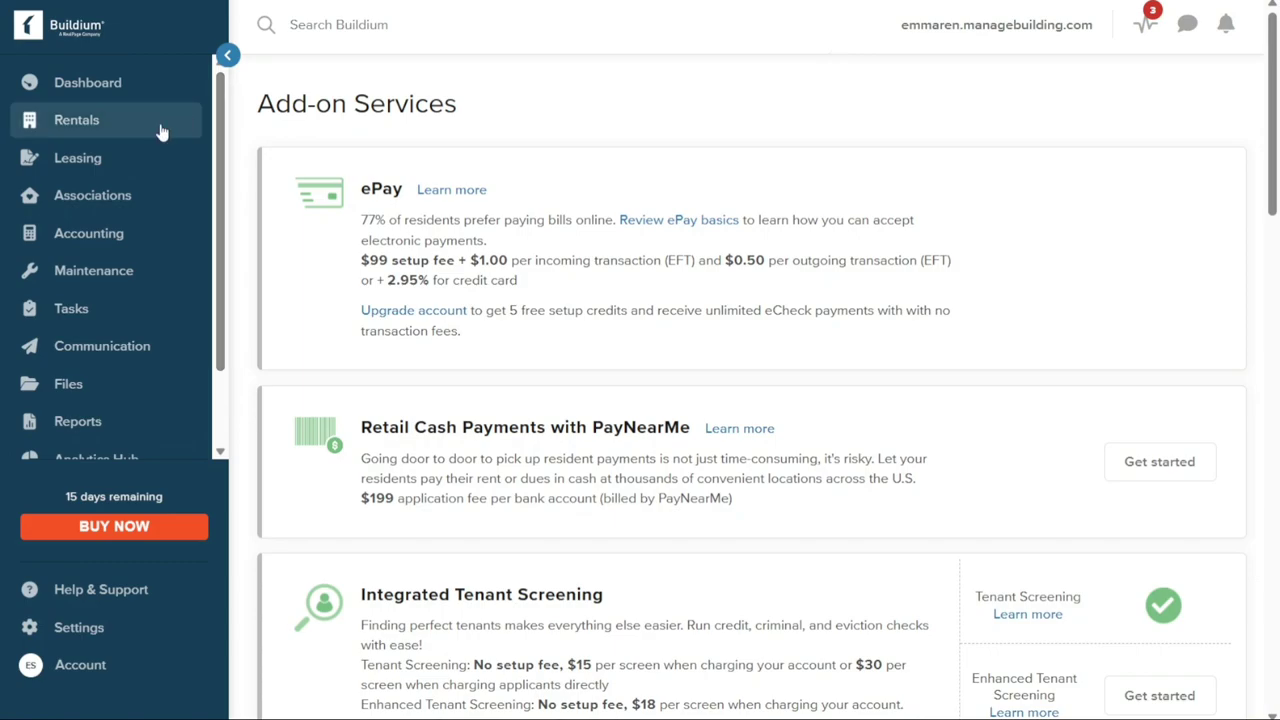
mouse_move(138, 141)
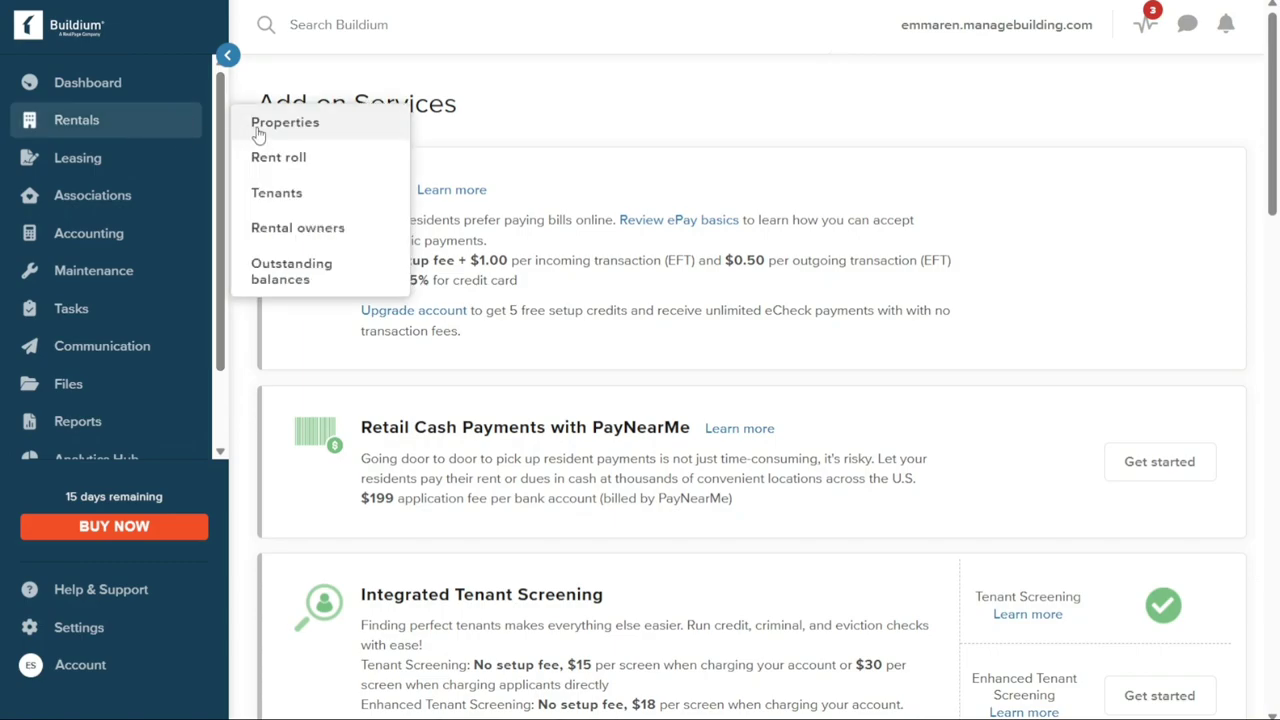
left_click(332, 117)
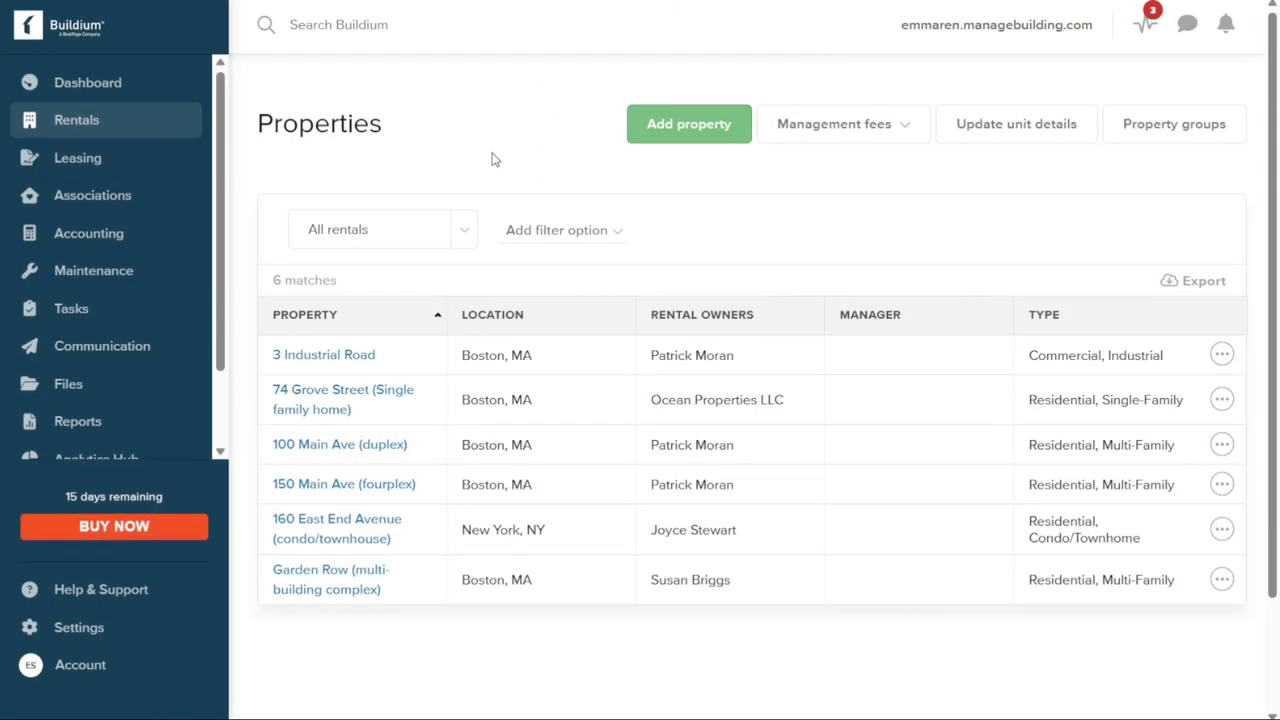
left_click(707, 140)
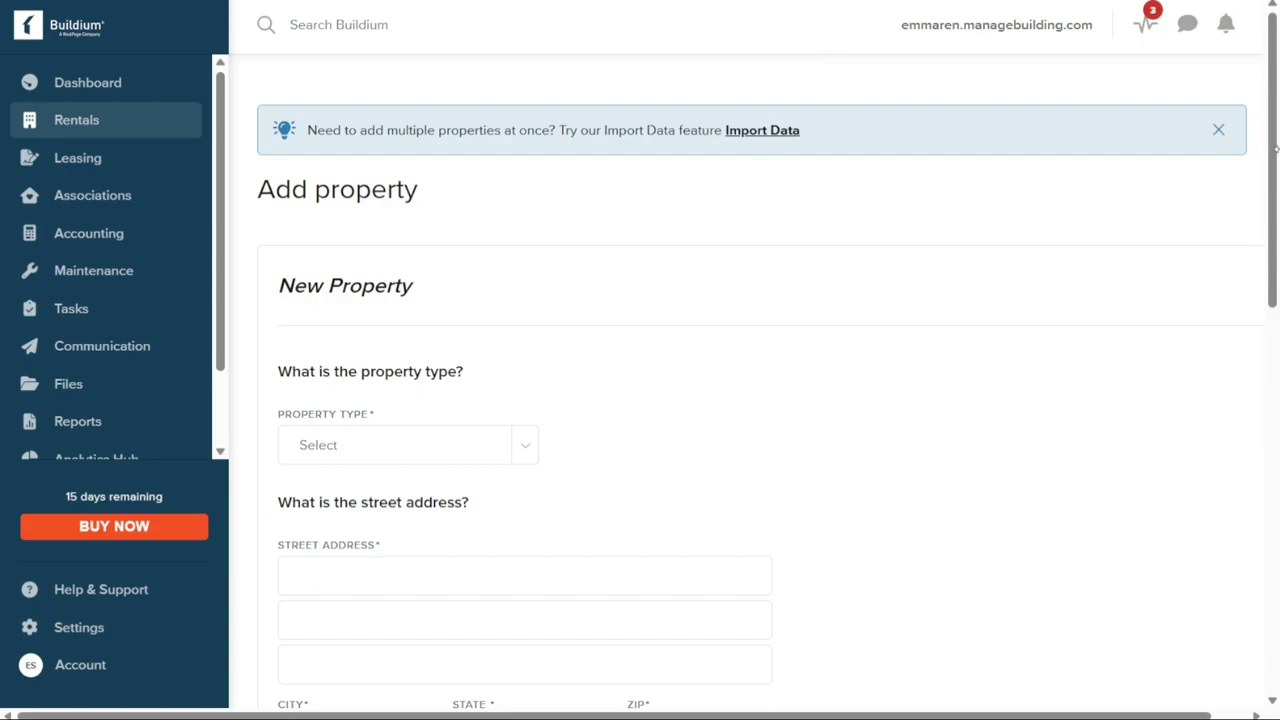
Step: Set the new property's type to Single-Family under Residential
left_click_drag(1274, 150, 1273, 271)
left_click(528, 147)
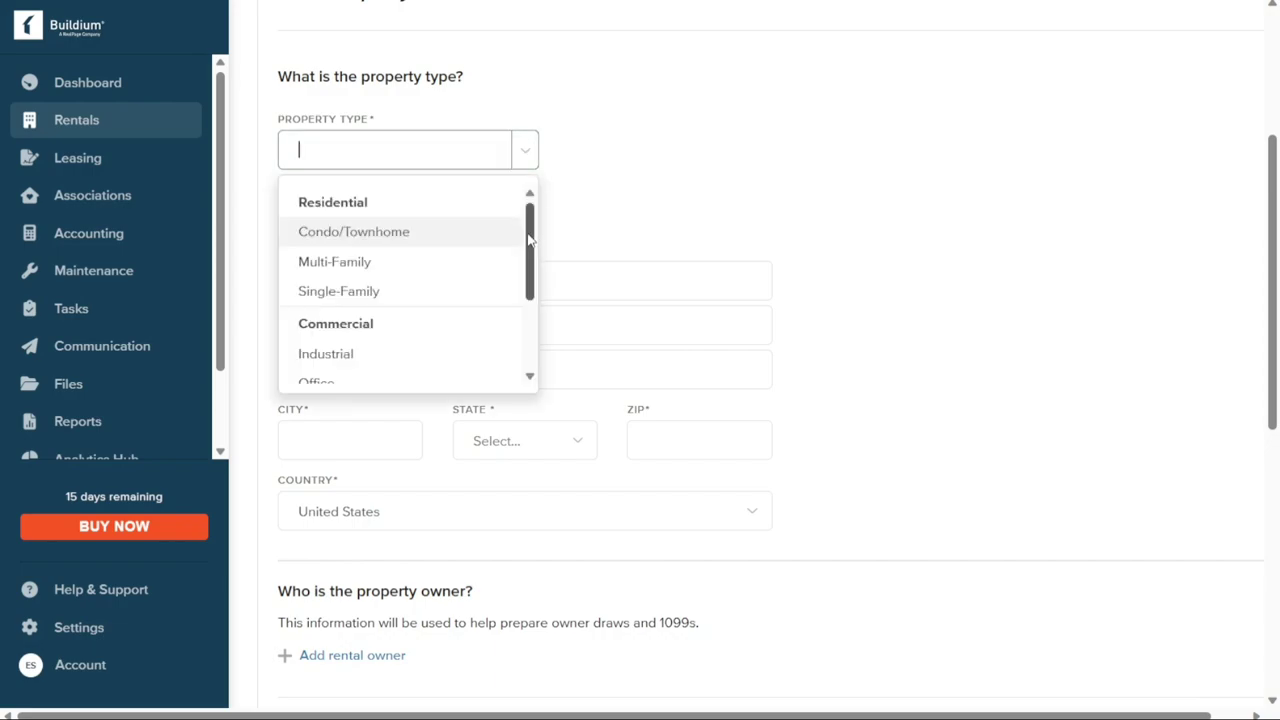
left_click_drag(529, 241, 503, 228)
left_click(452, 293)
Step: Fill in the property's street address from the suggestions and set the city to New York
left_click(482, 281)
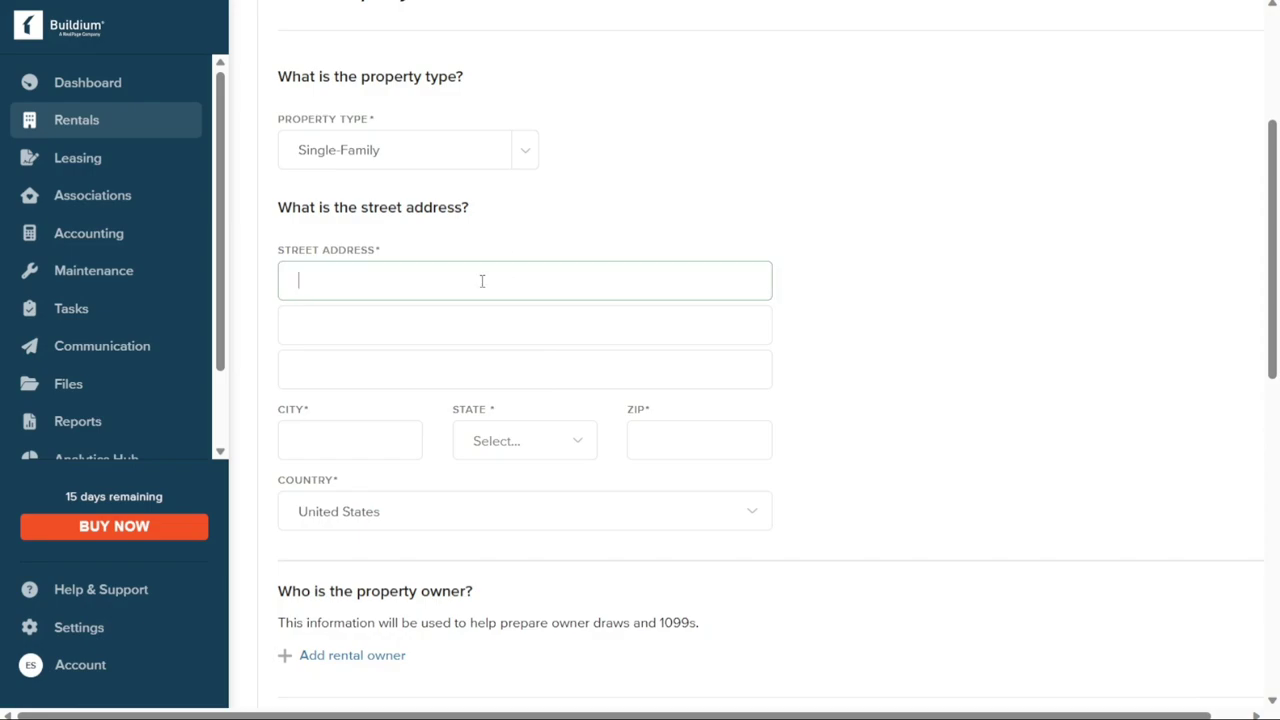
type("New York")
left_click(517, 315)
left_click(361, 485)
type("New Y")
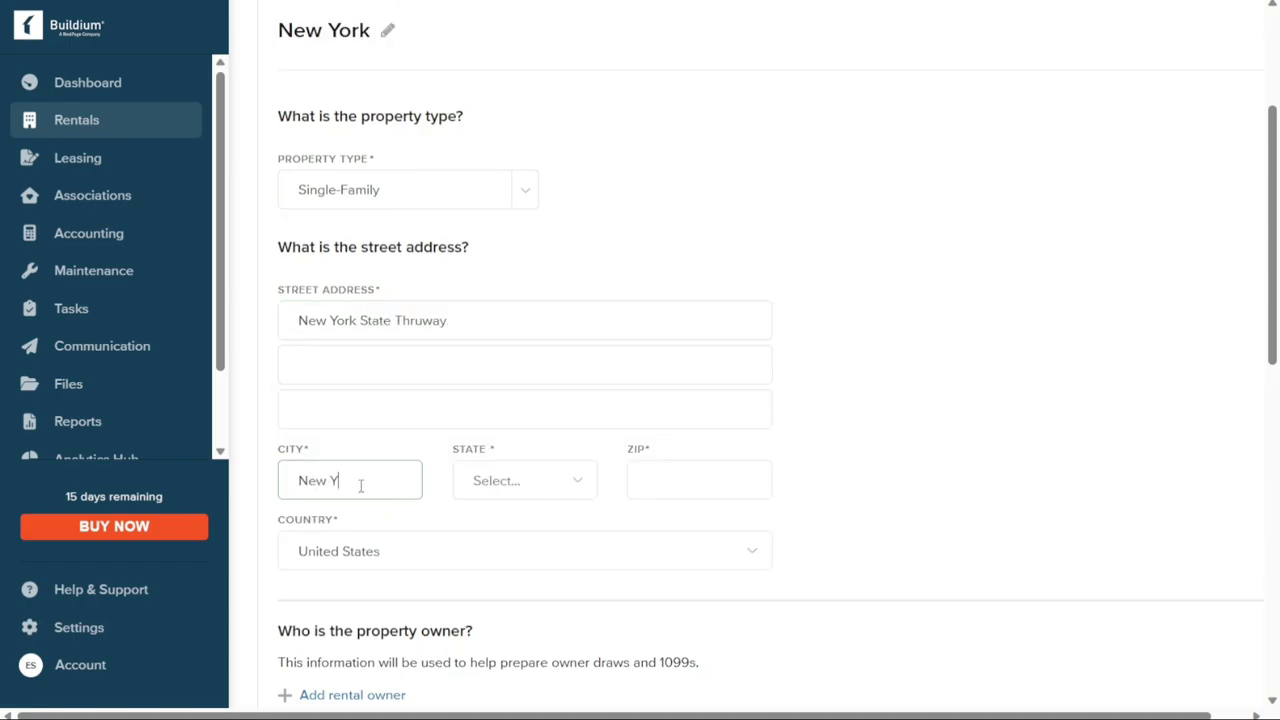
Step: Set the property's state to NY and fill in its ZIP code
left_click(531, 487)
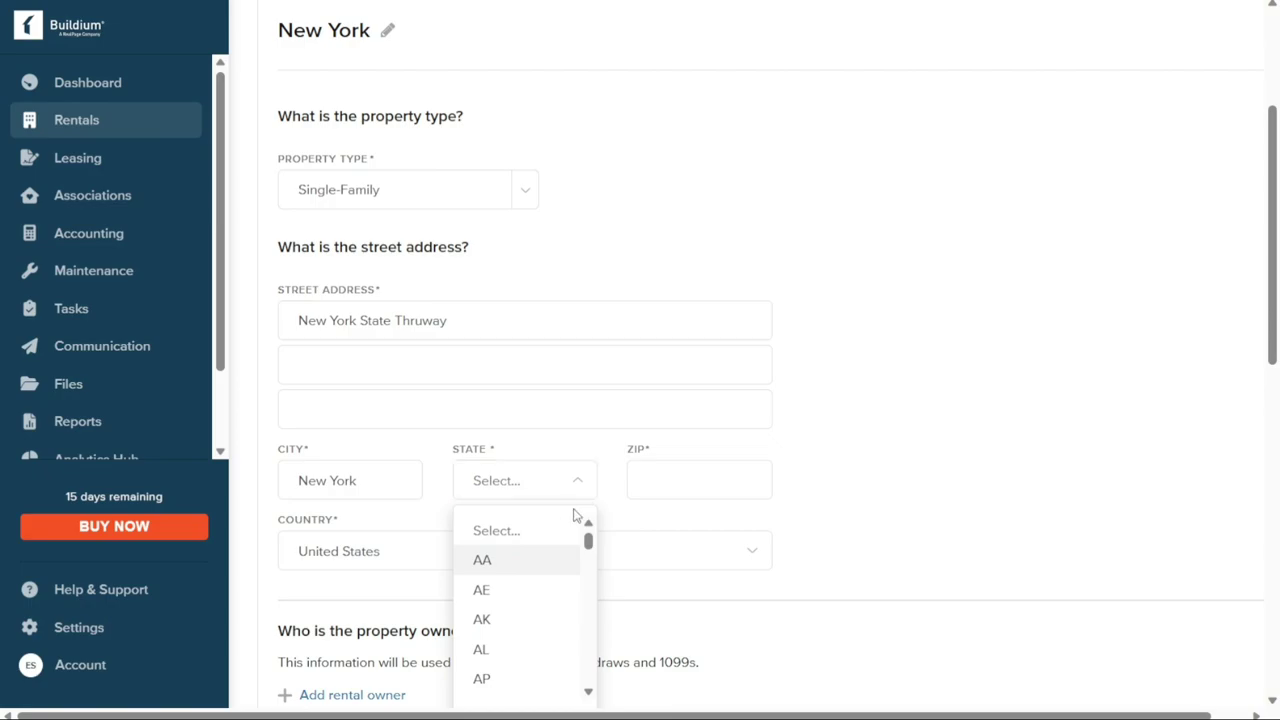
left_click(529, 532)
left_click(511, 481)
left_click_drag(589, 538, 589, 640)
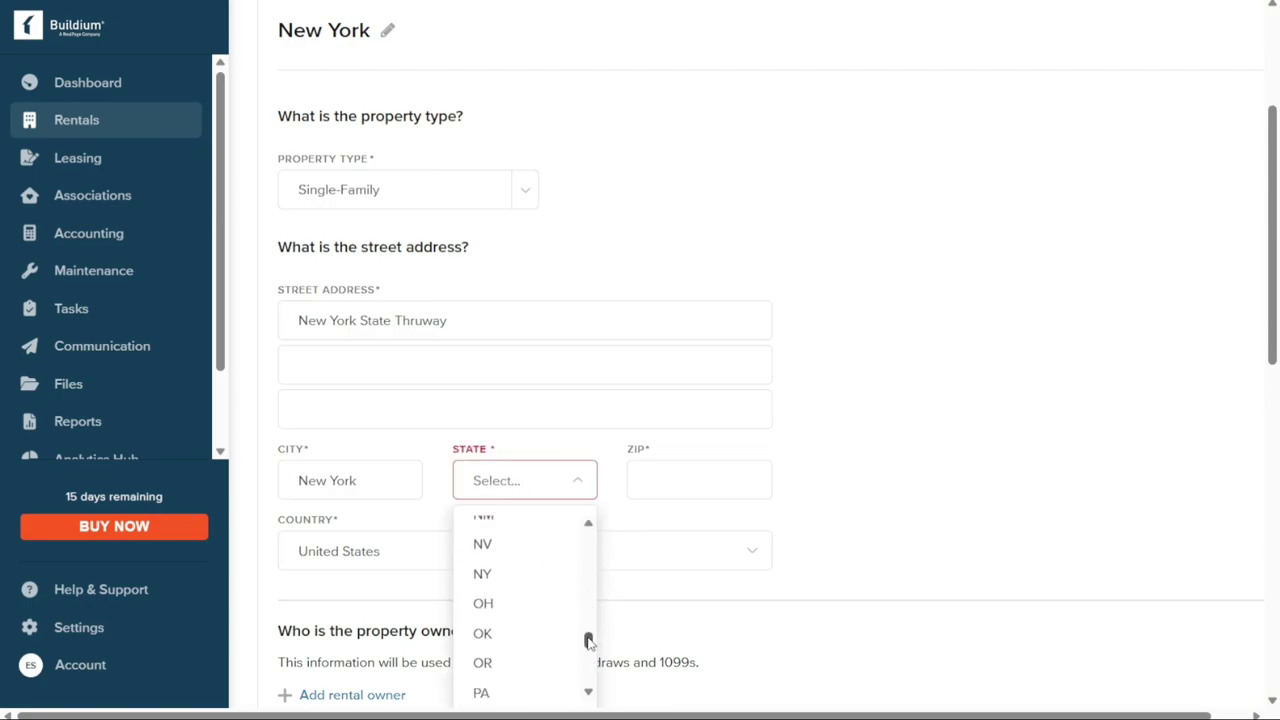
left_click(500, 573)
left_click(714, 479)
Step: Add a rental owner to the property with the owner's first and last name and save it
scroll(799, 155, "down", 6)
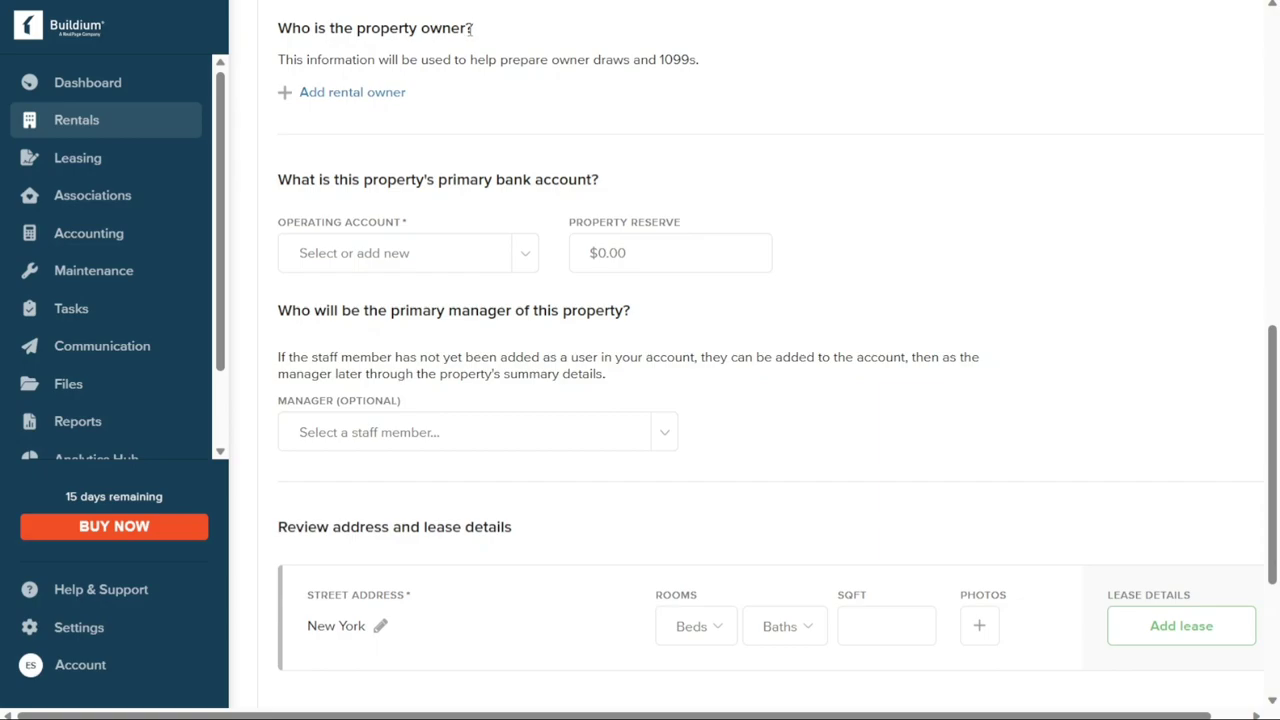
left_click(340, 94)
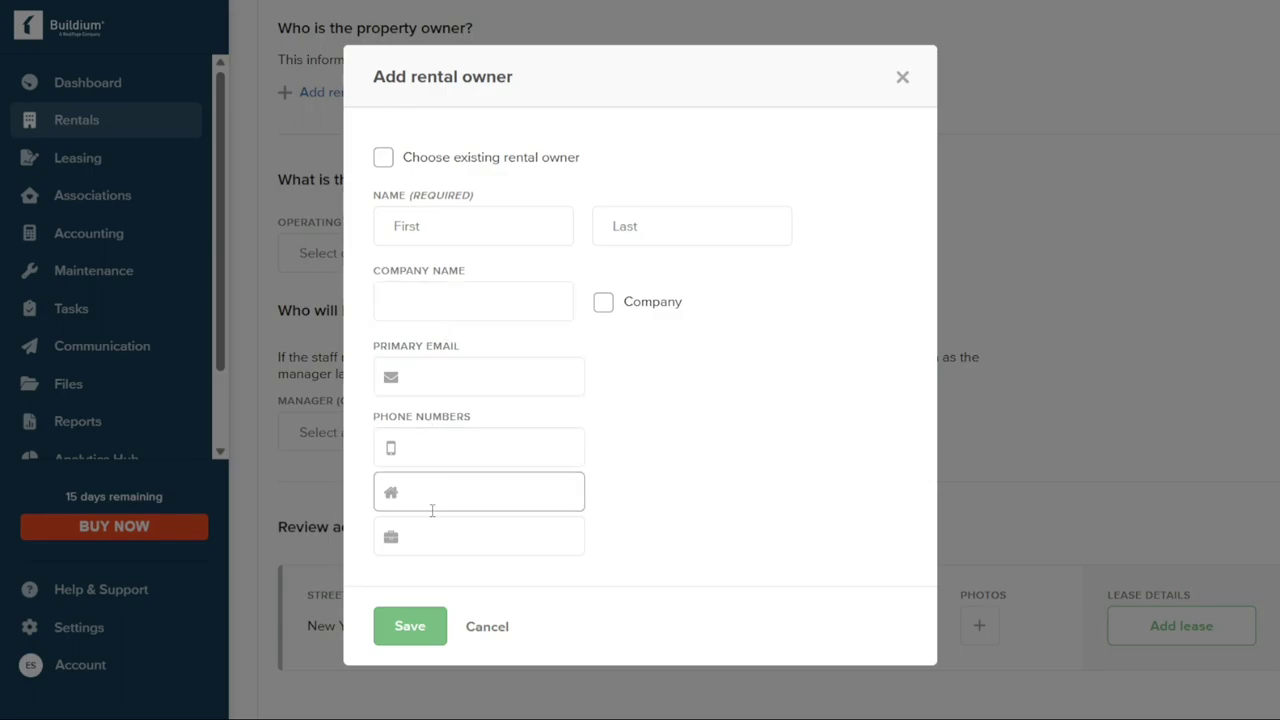
left_click(445, 228)
type("John")
key("Tab")
type("Sm")
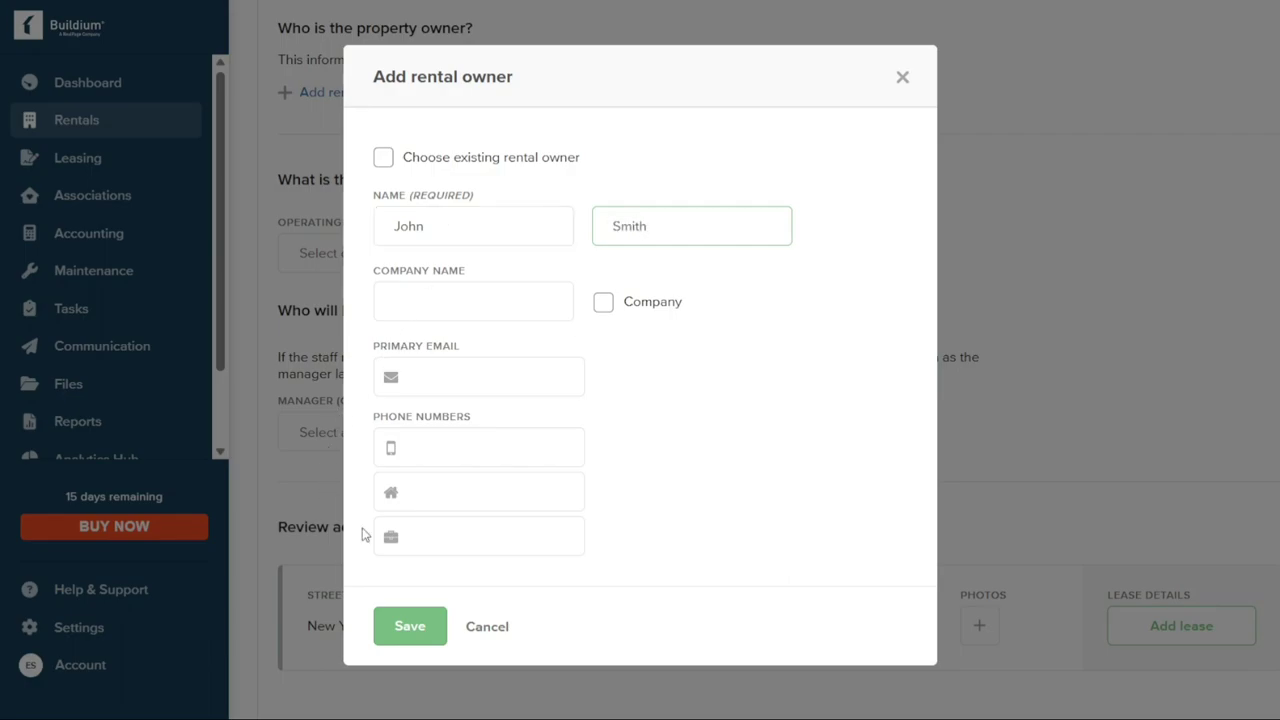
left_click(403, 626)
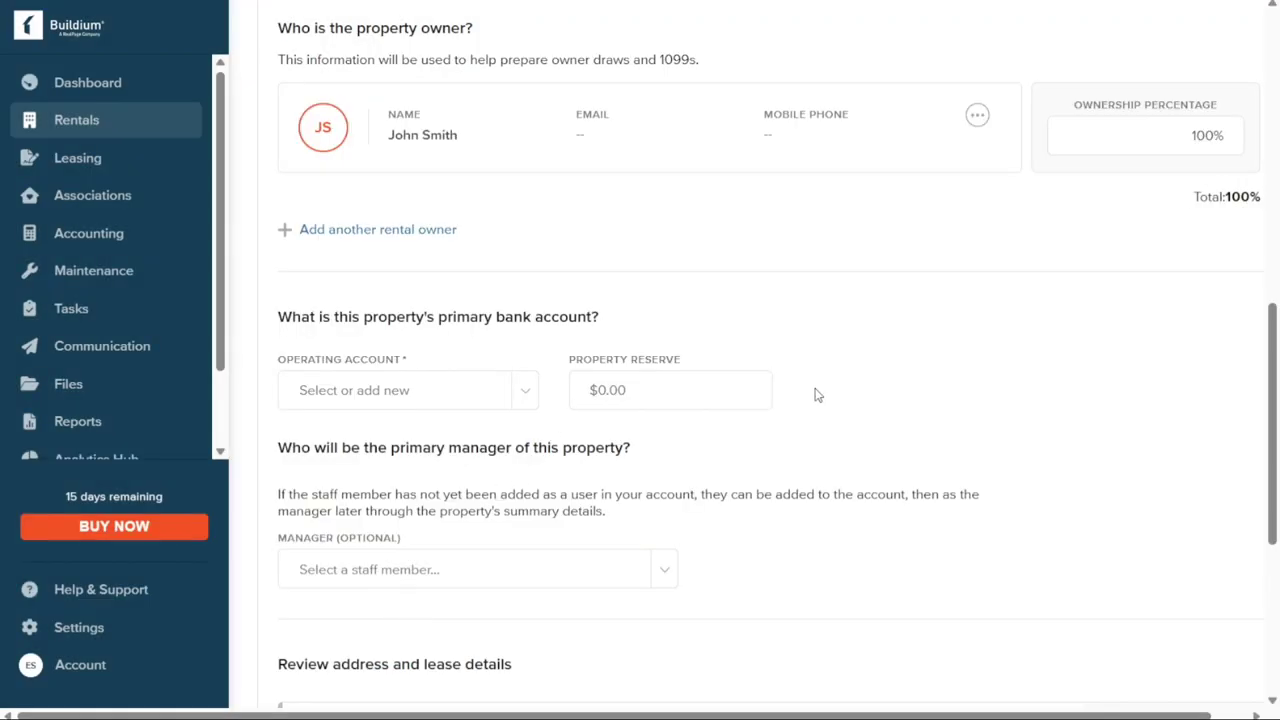
Step: Set the property's operating account to Rent account and its property reserve to $1,000.00
left_click(521, 397)
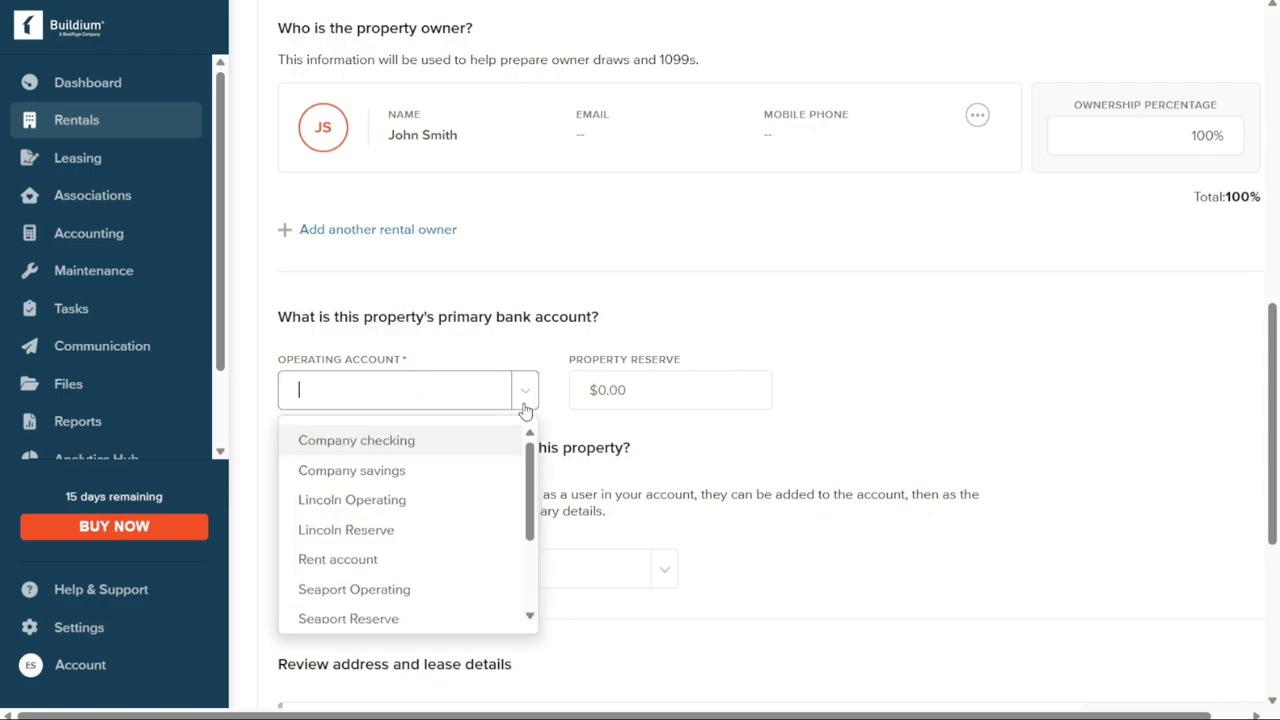
left_click(465, 563)
left_click(674, 377)
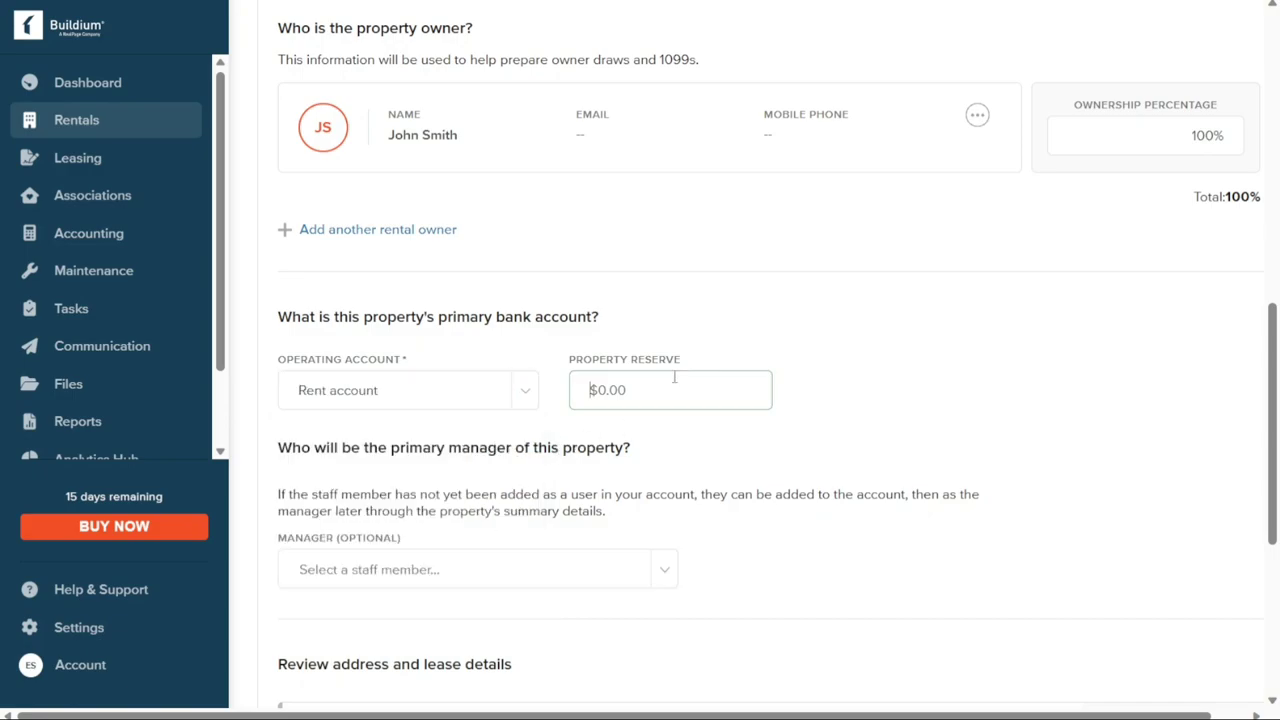
type("1,0")
type("000")
left_click(866, 418)
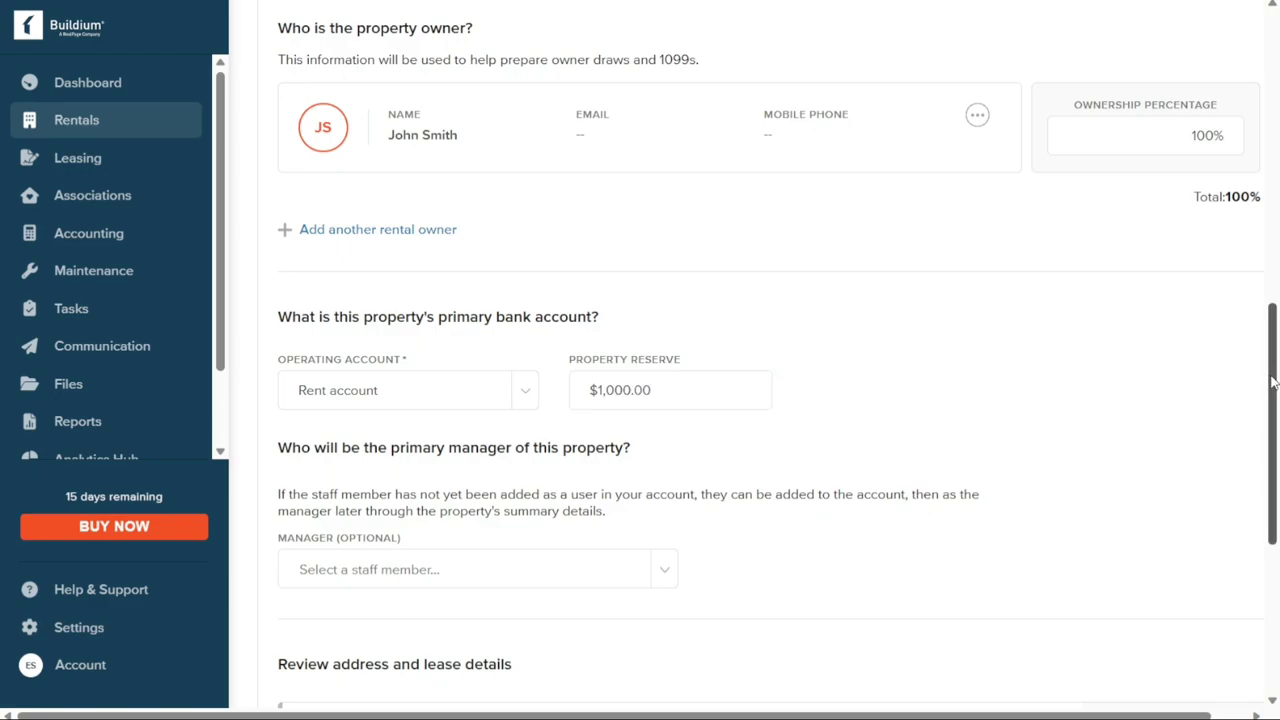
Step: Check the staff member choices for the property's optional manager without assigning one
left_click_drag(1272, 383, 1254, 486)
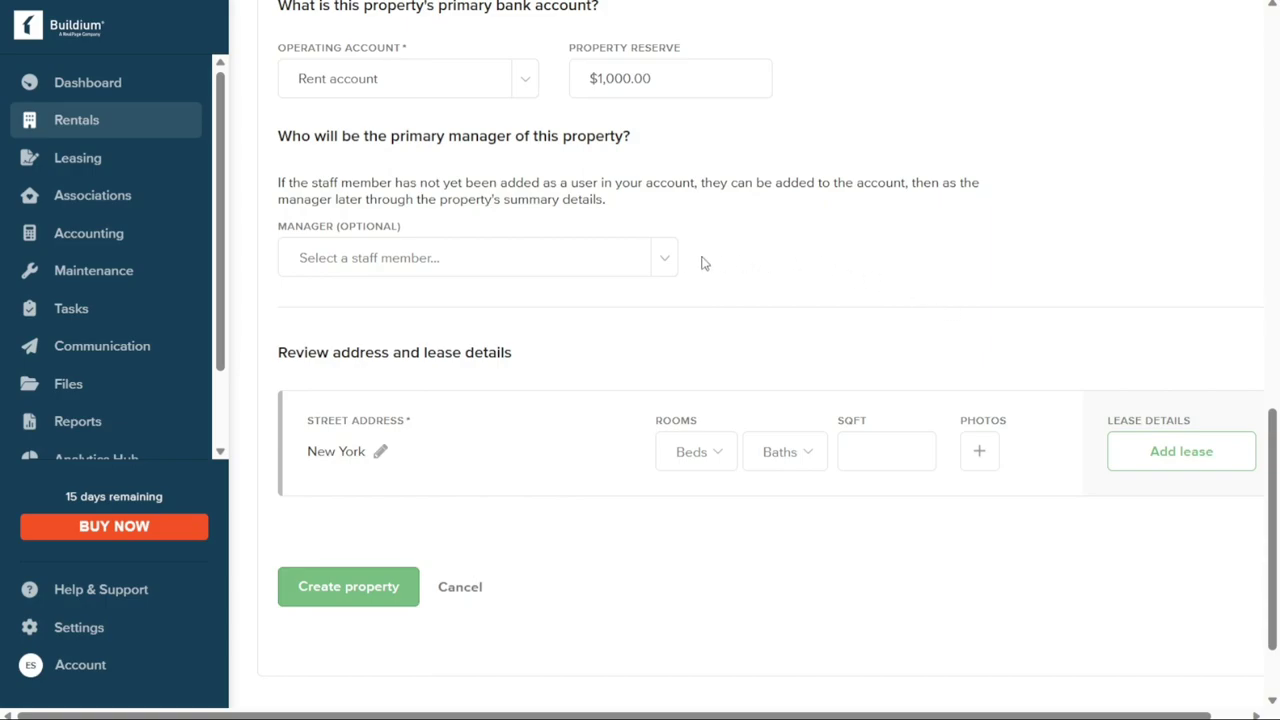
left_click(655, 262)
left_click(763, 271)
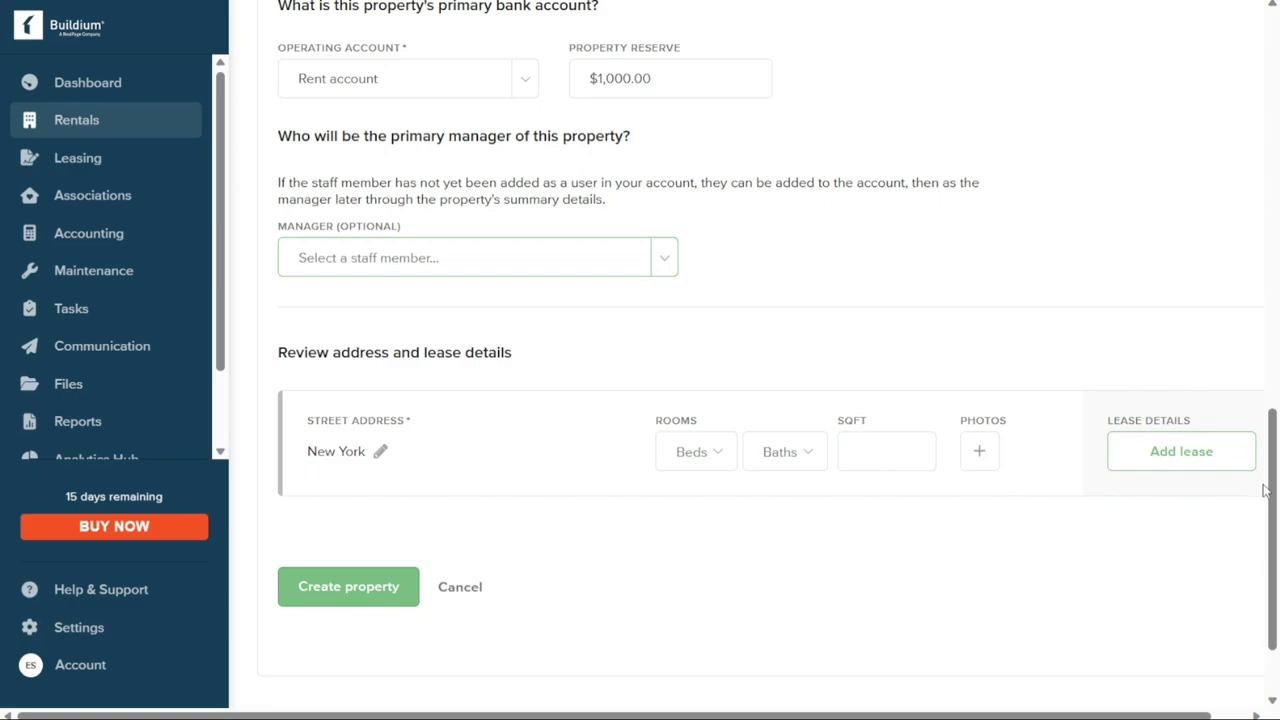
Step: Set the unit's rooms to 1.5 Bath and 3 Bed in the address and lease details
left_click_drag(1274, 497, 1274, 488)
left_click(774, 480)
left_click(789, 614)
left_click(698, 482)
left_click(700, 686)
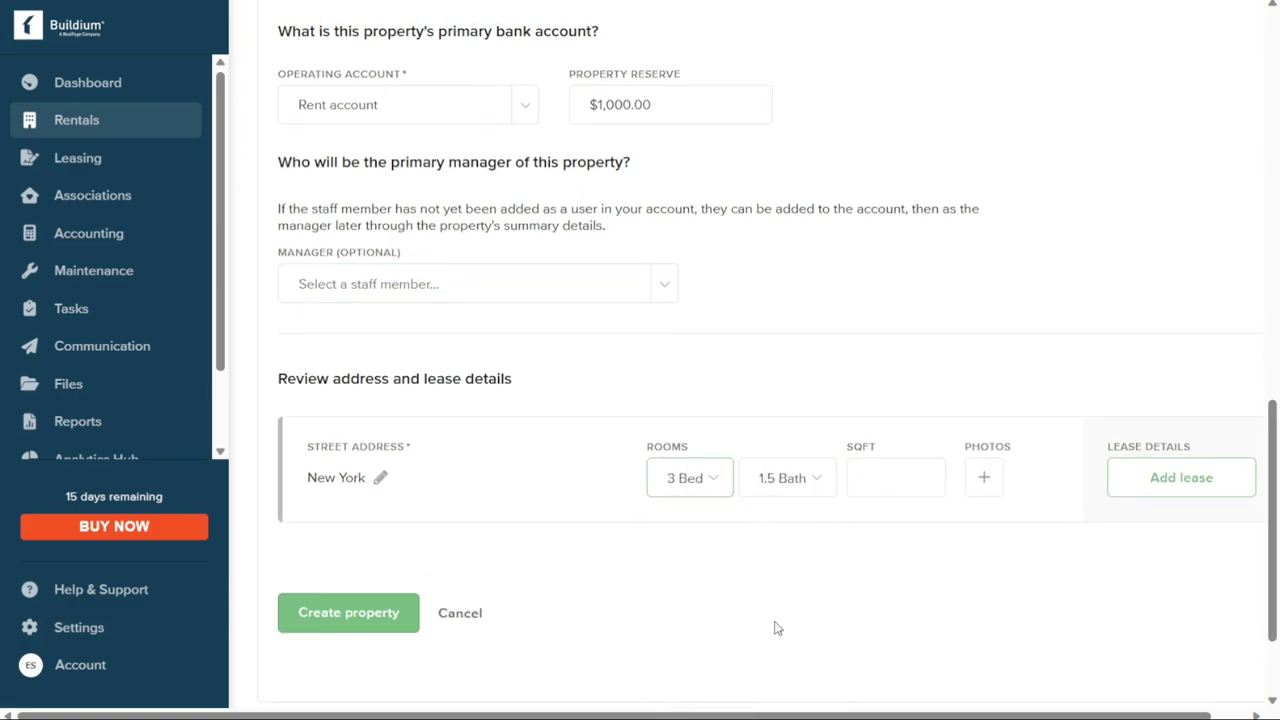
Step: Upload a photo of the building for the unit and create the property
left_click(982, 480)
double_click(655, 200)
left_click(720, 194)
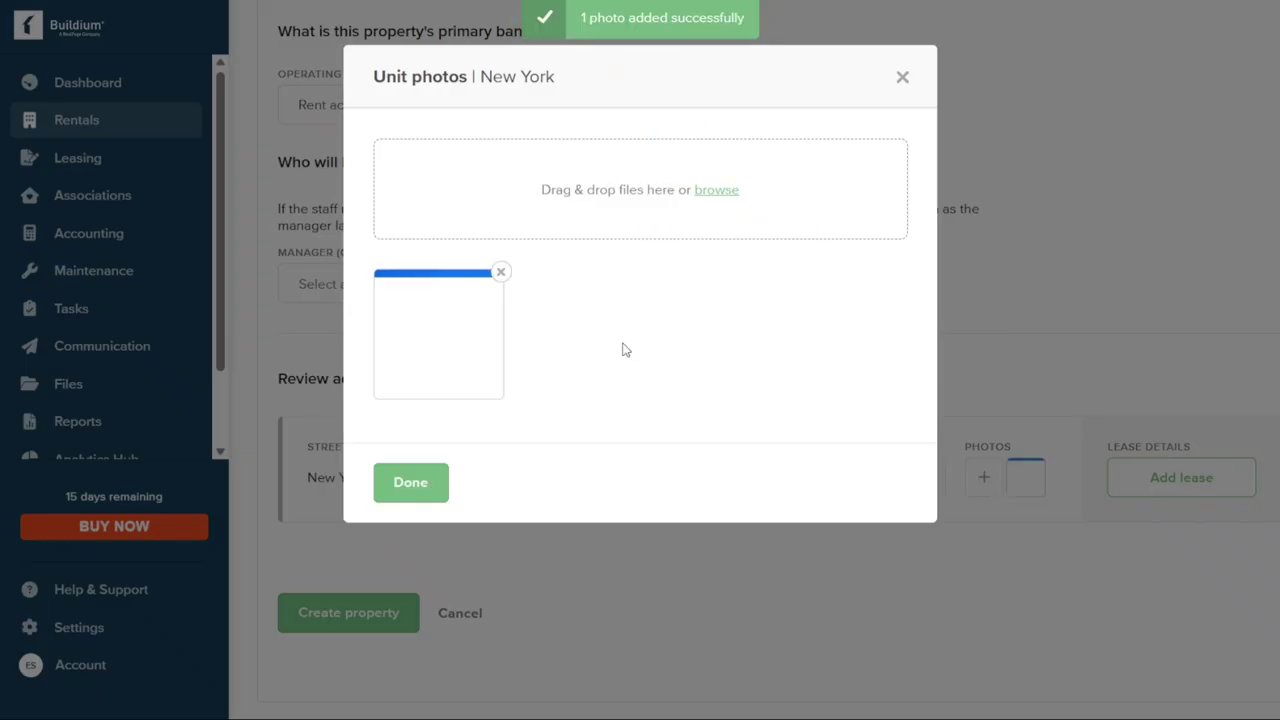
left_click(409, 480)
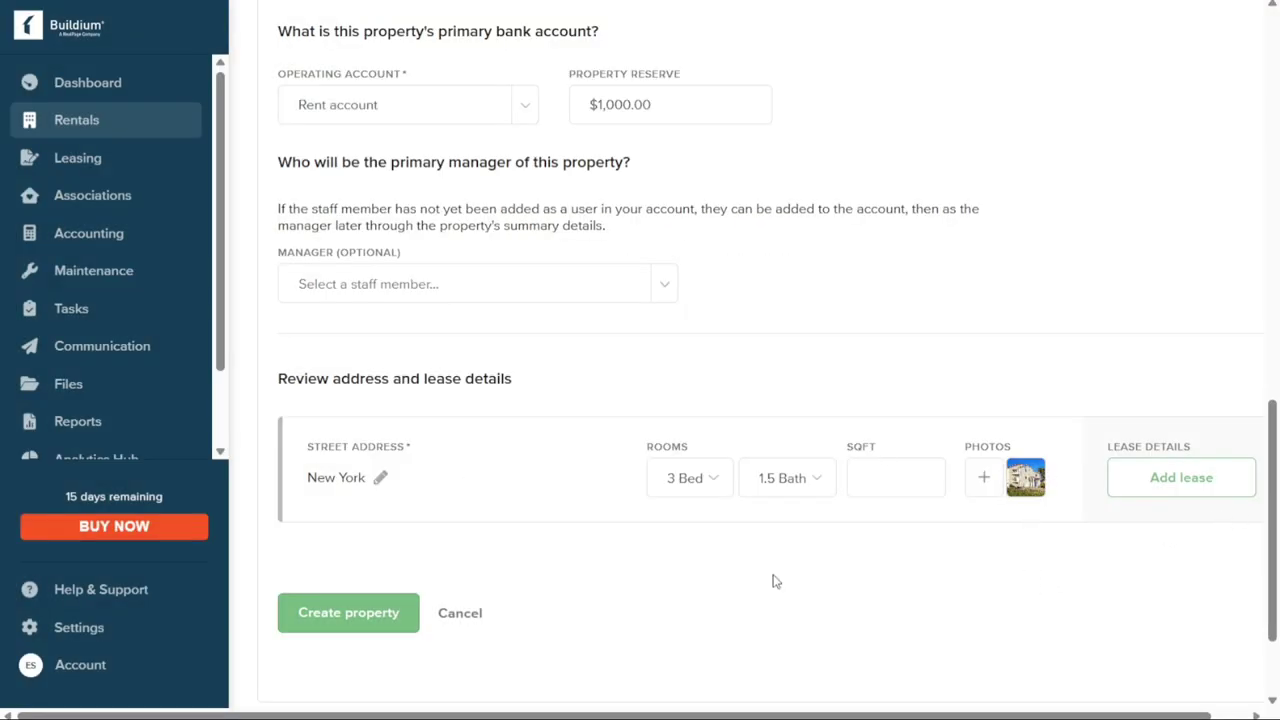
left_click(340, 620)
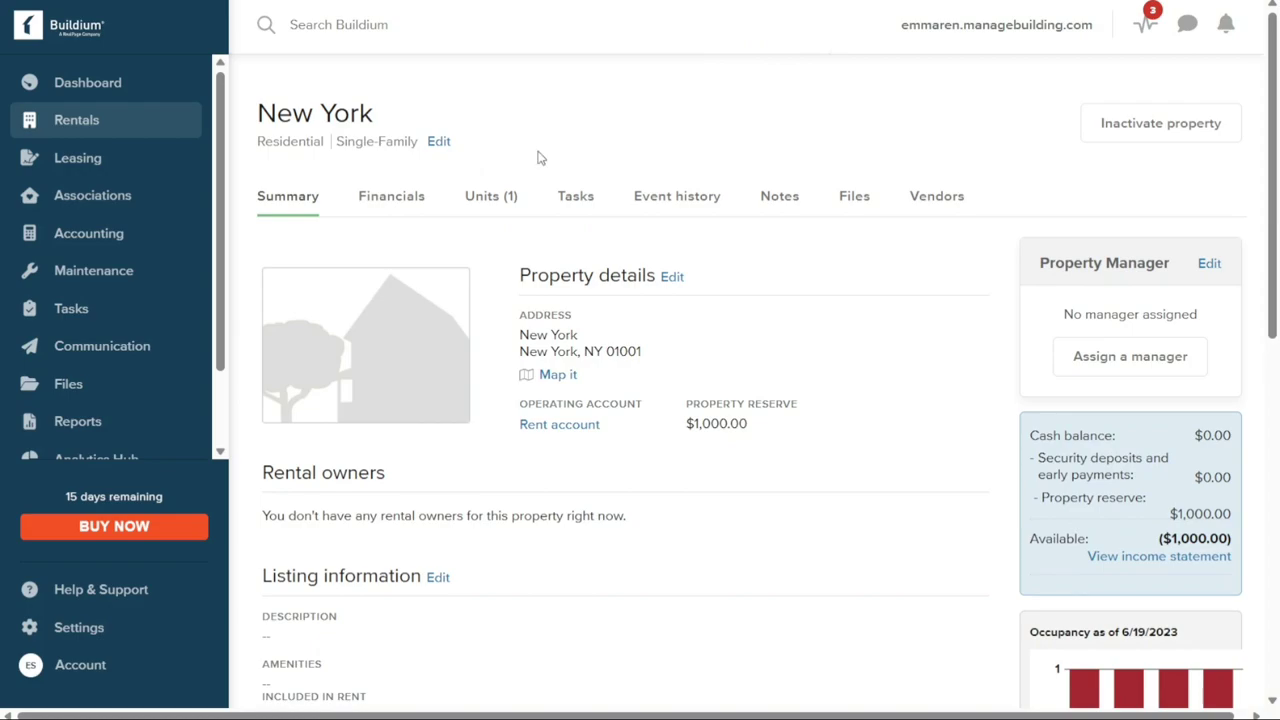
Step: Return to the list of rental properties, open the New York property and review its summary
mouse_move(88, 120)
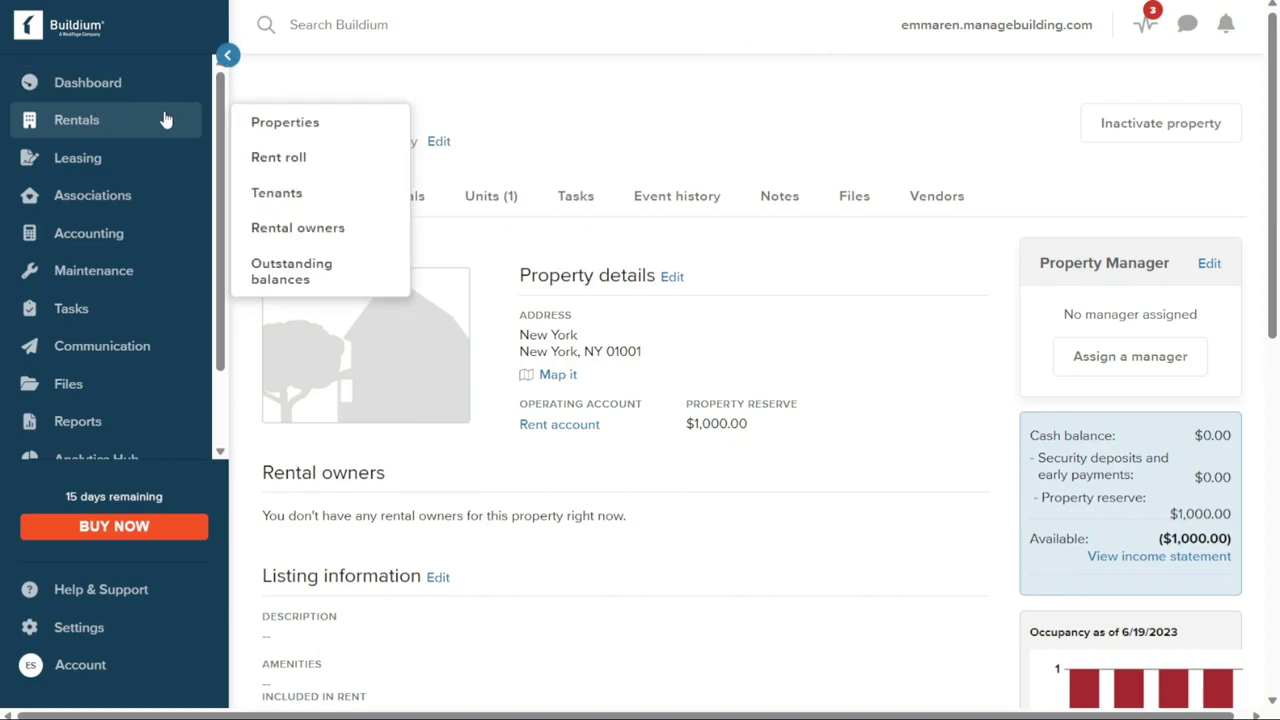
left_click(290, 122)
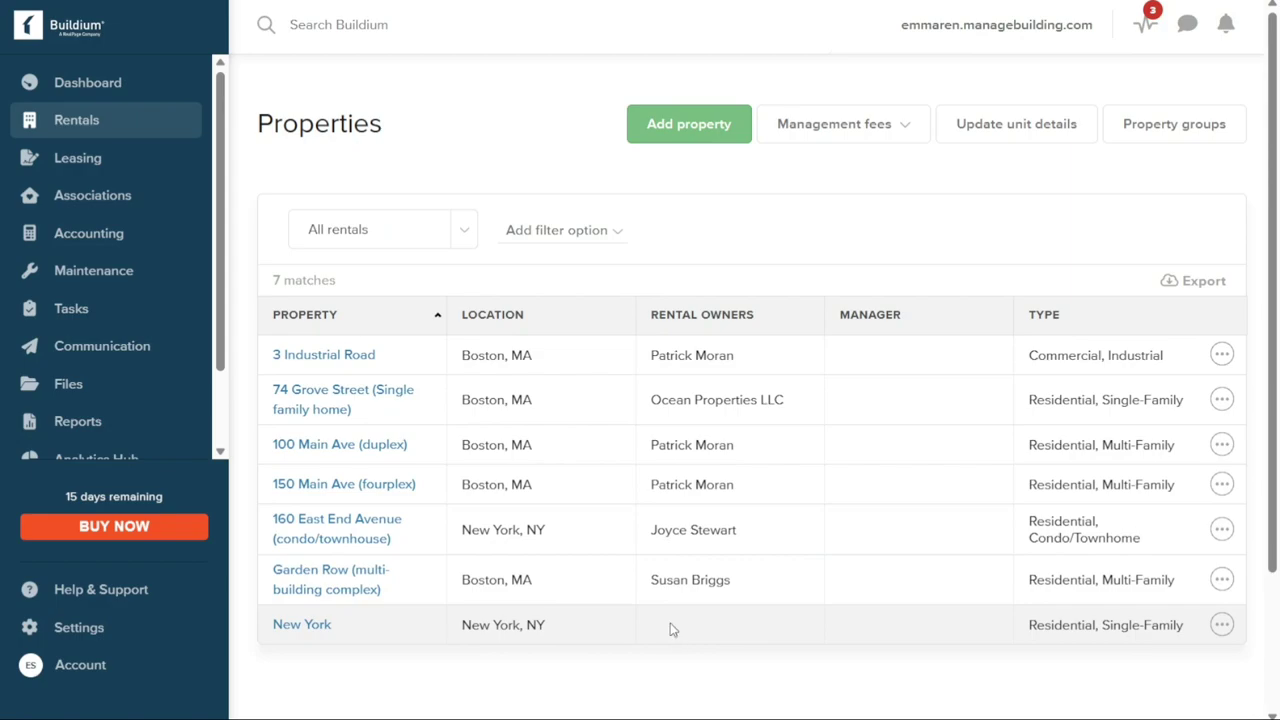
left_click(672, 630)
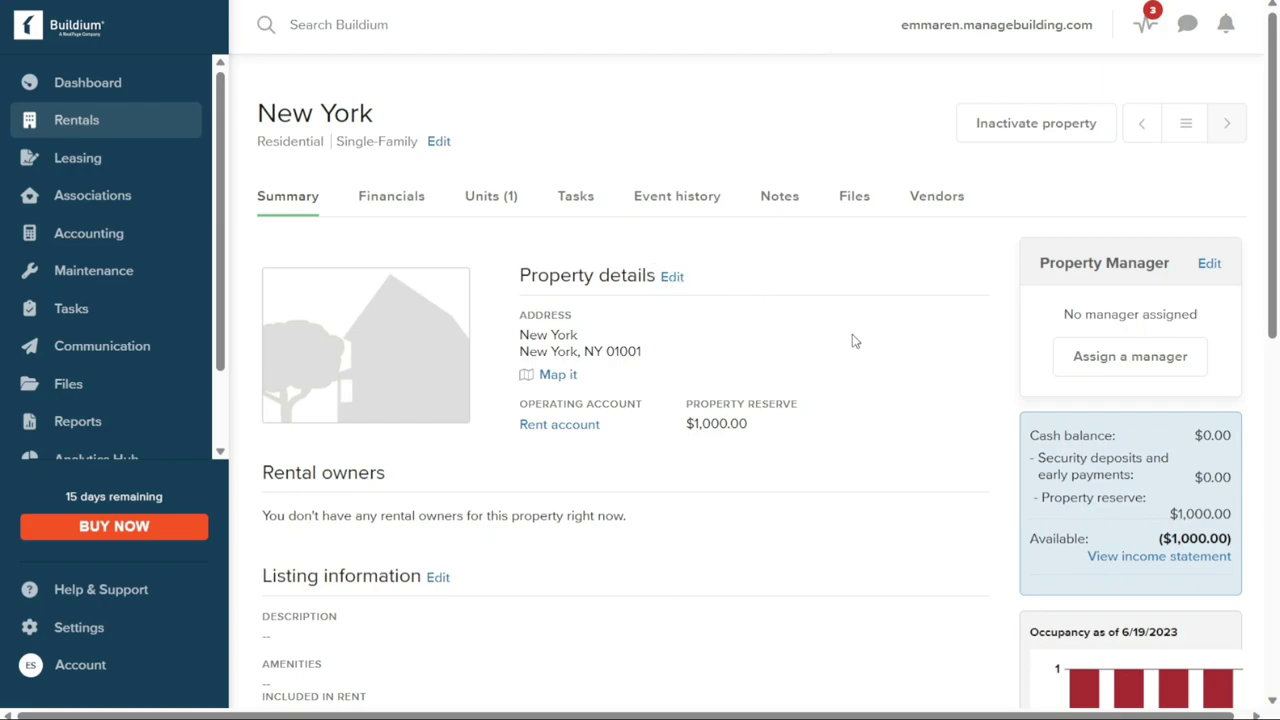
scroll(1270, 230, "down", 4)
scroll(1240, 205, "up", 4)
Step: Open the rent roll and start adding a new lease
mouse_move(113, 160)
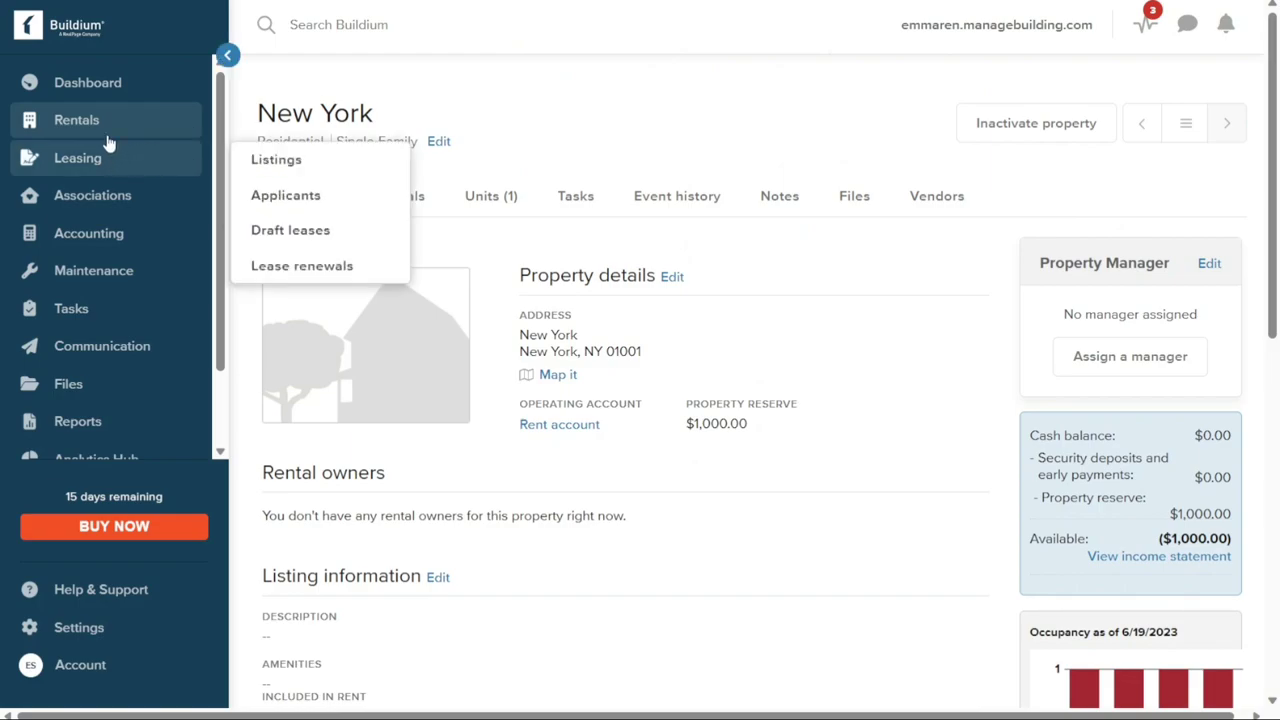
mouse_move(106, 137)
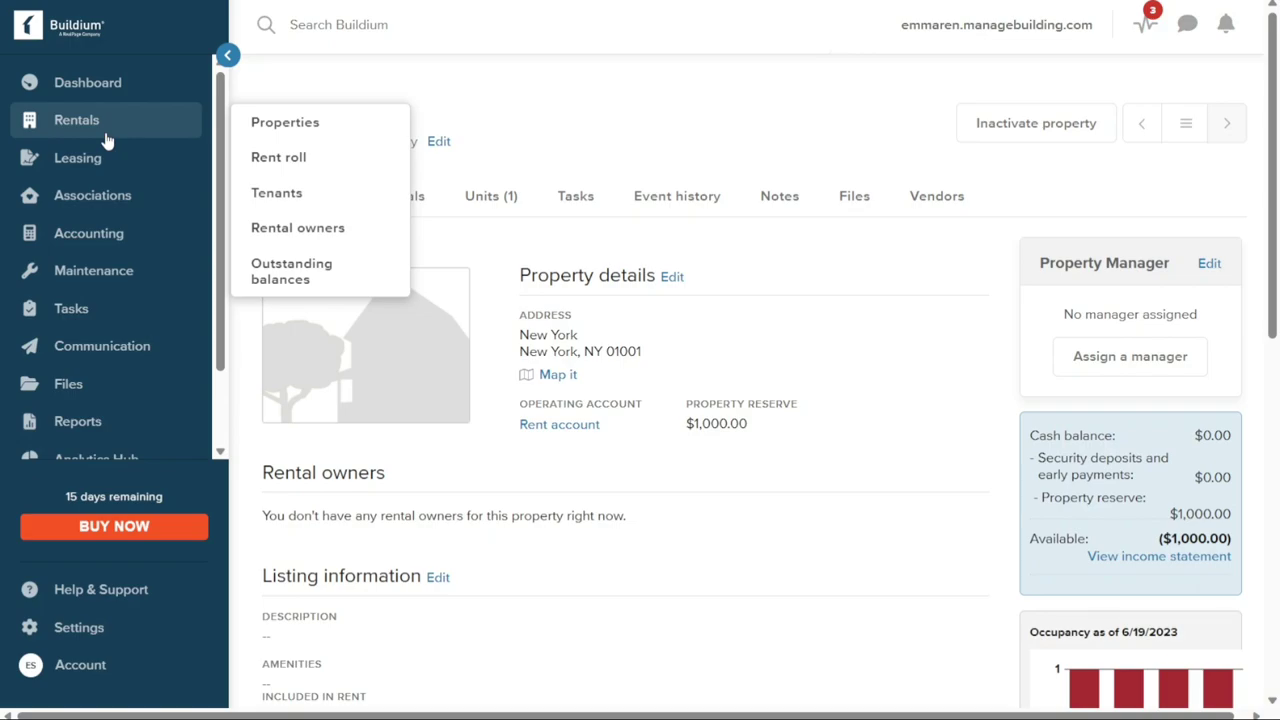
left_click(281, 165)
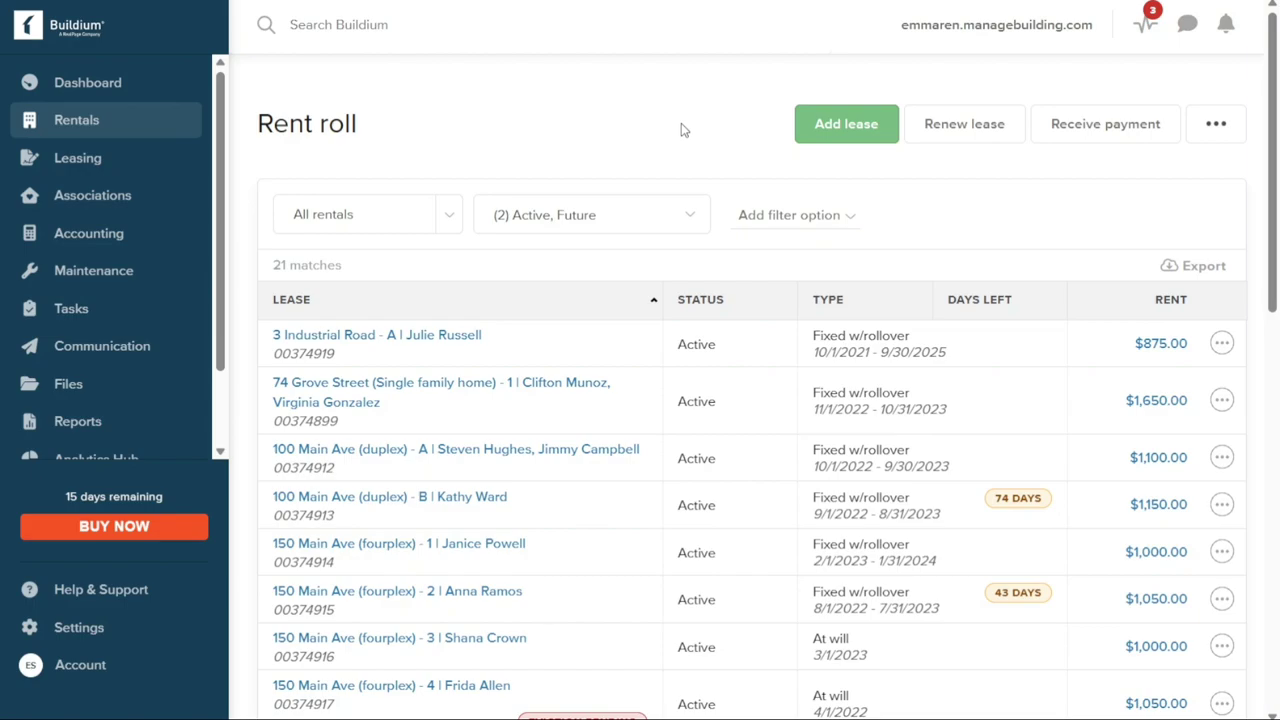
left_click(855, 142)
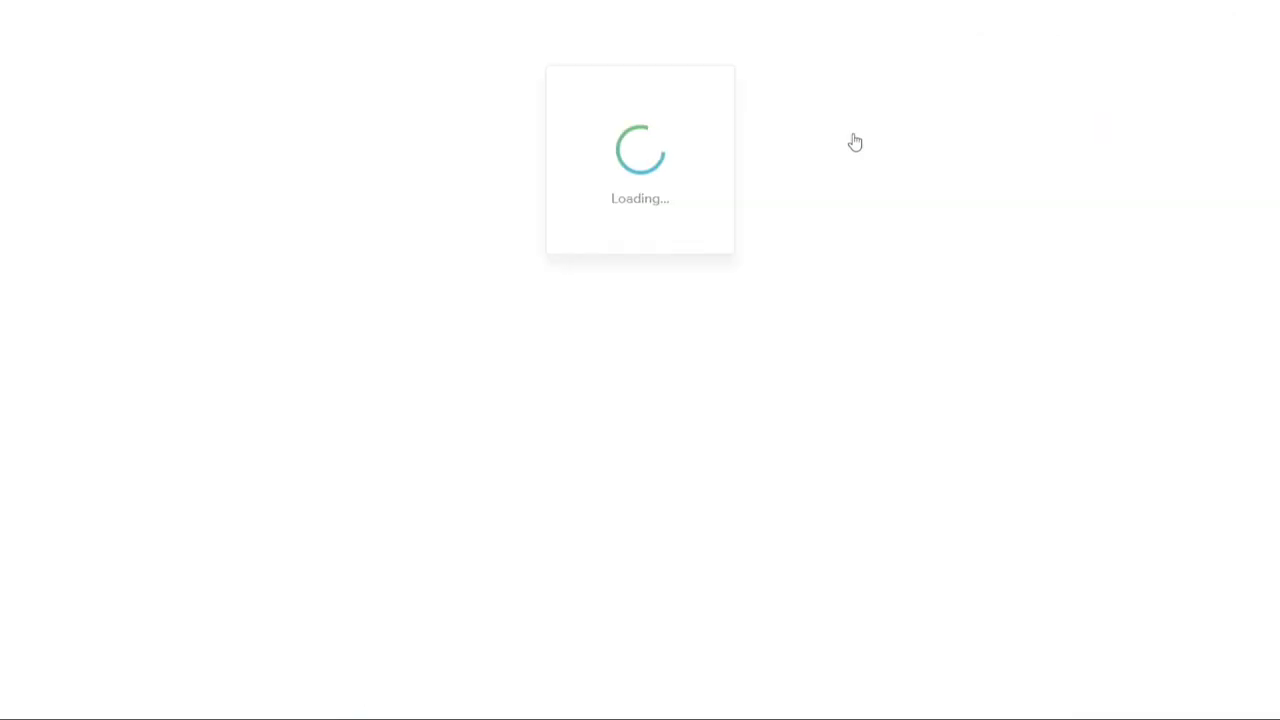
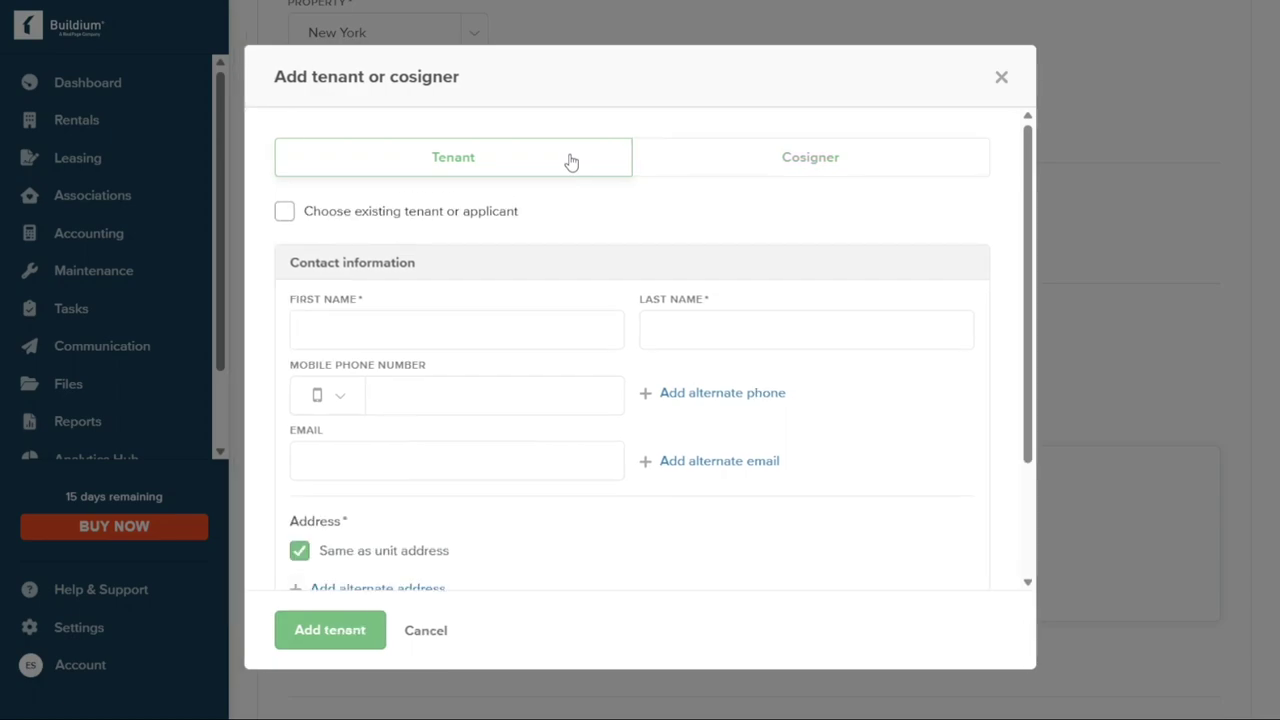
Step: Compare the list of existing tenants with the contact form for adding a new tenant
left_click_drag(1025, 270, 980, 243)
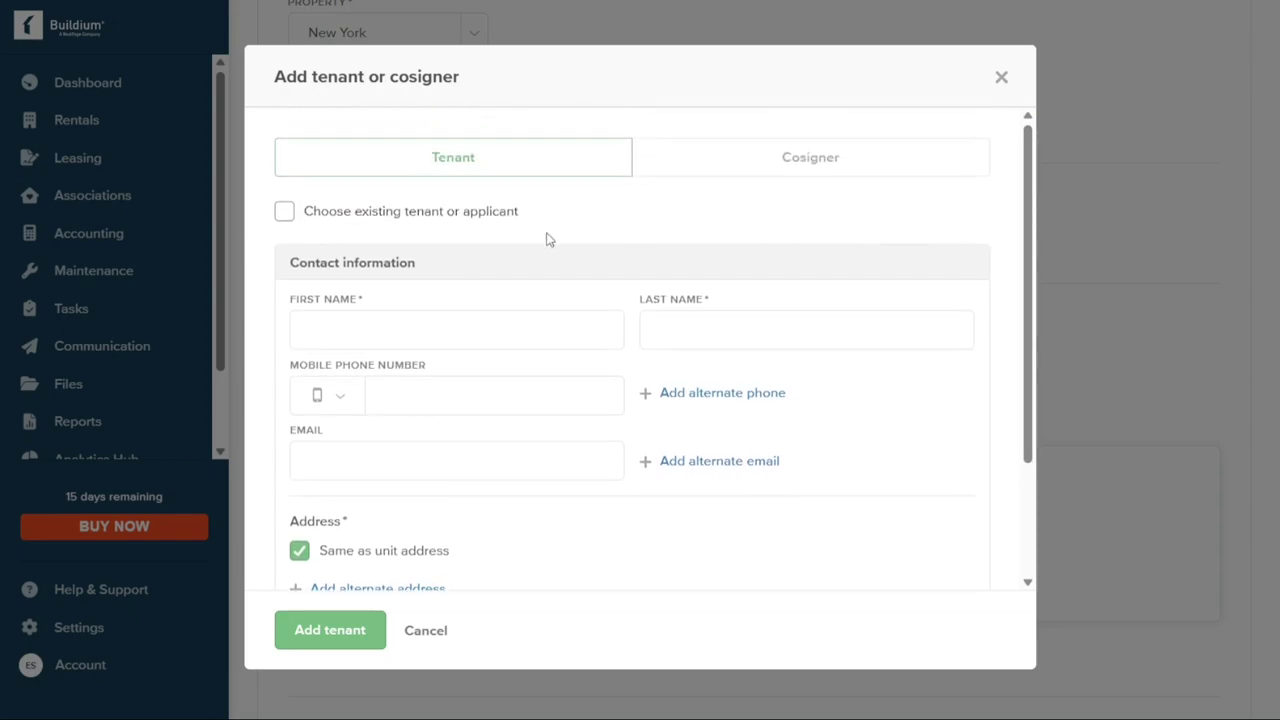
left_click(285, 212)
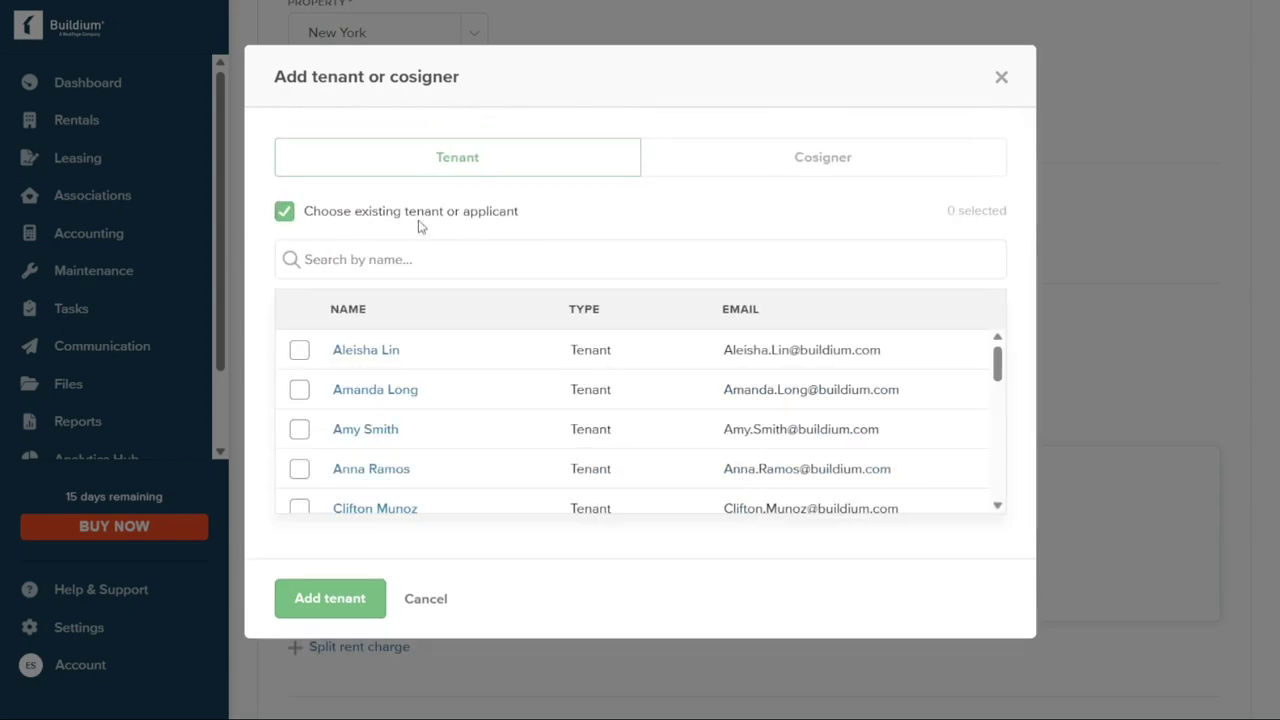
left_click(284, 212)
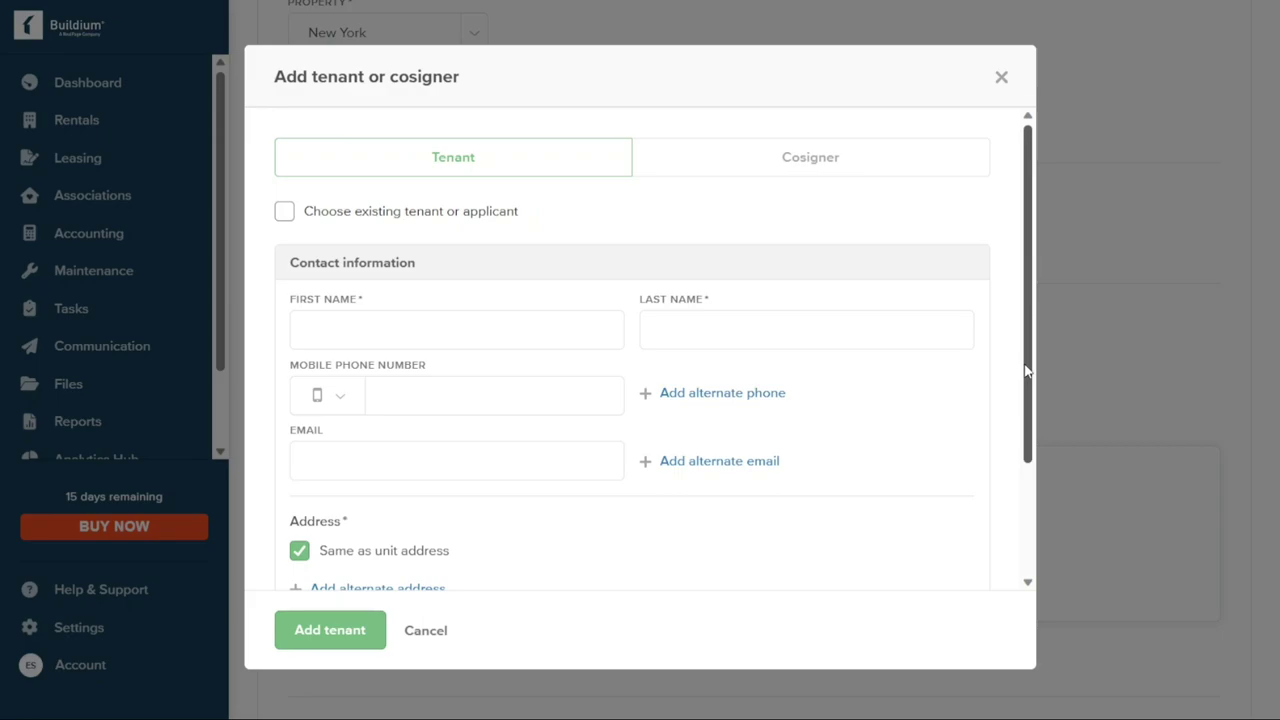
left_click_drag(1026, 372, 1006, 320)
Step: Add the third existing tenant in the list to the lease
left_click(285, 213)
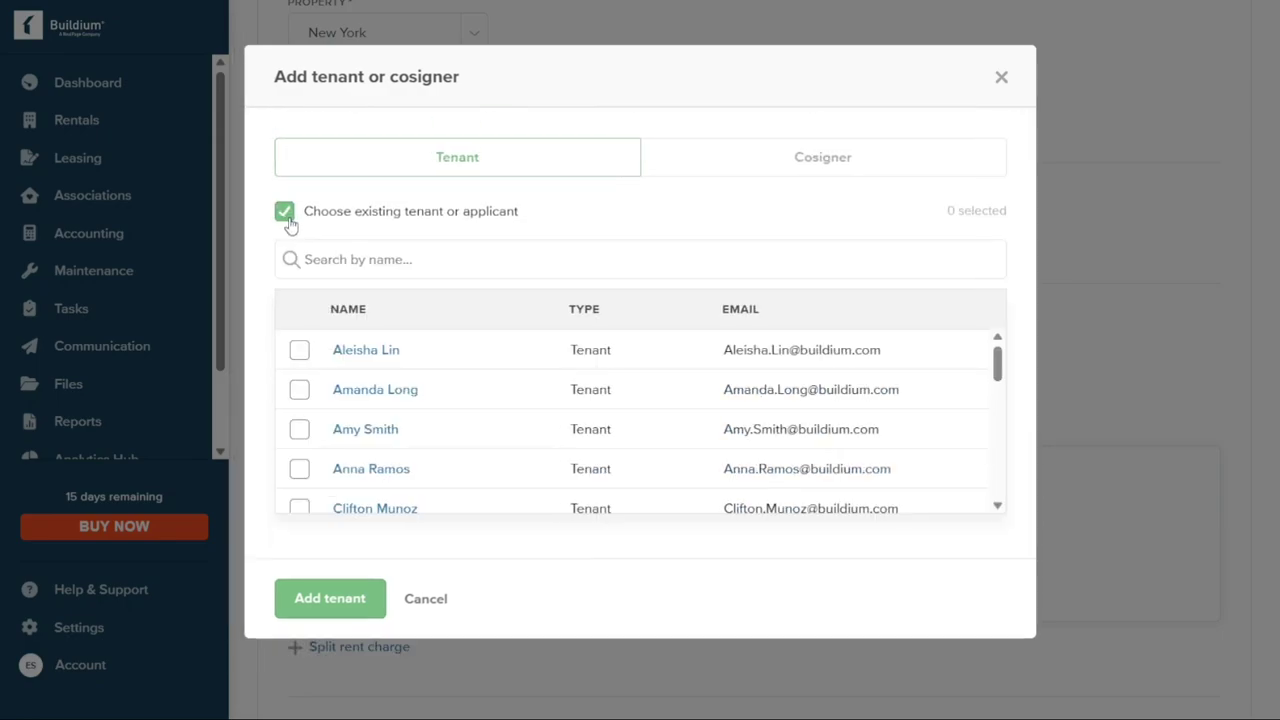
left_click(293, 432)
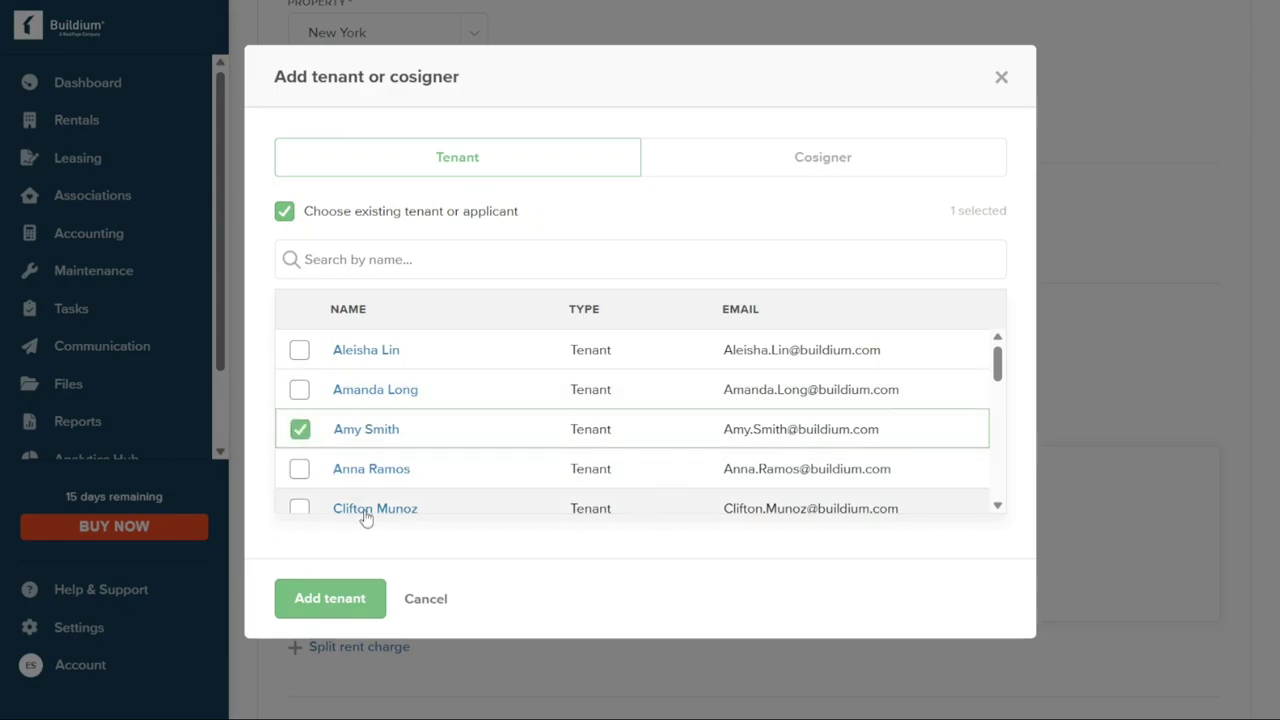
left_click(331, 606)
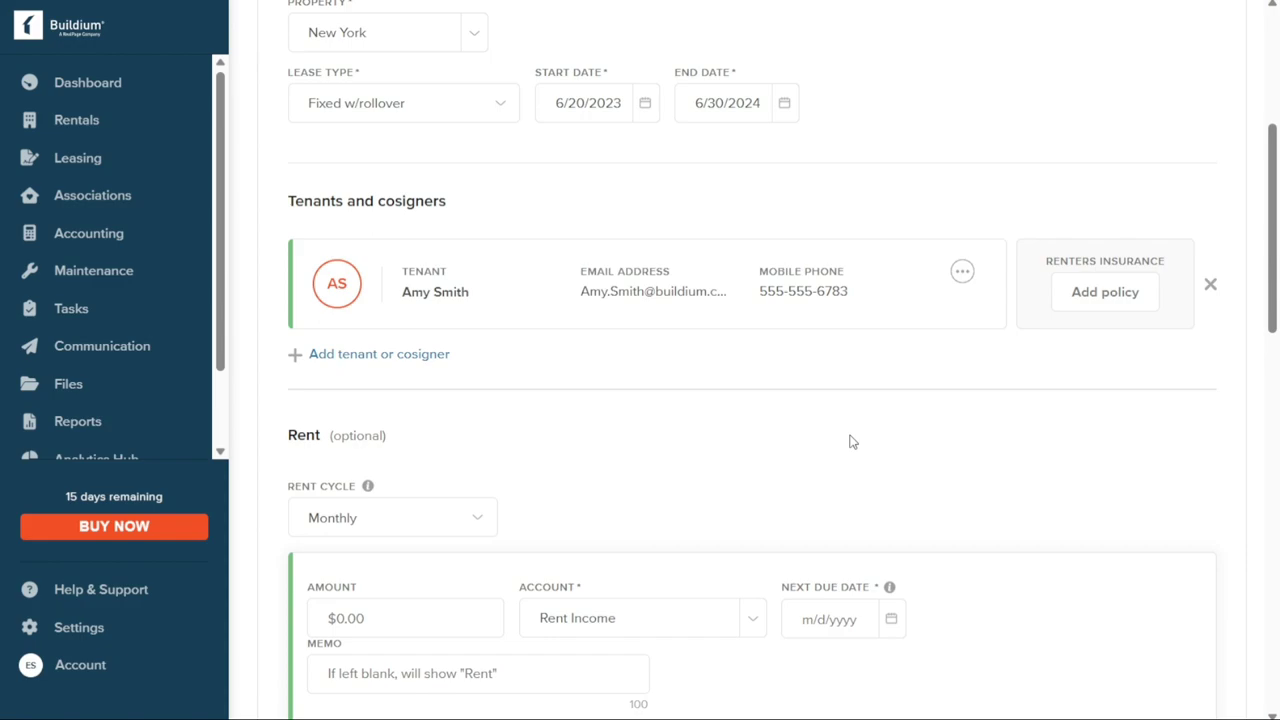
Step: Set the lease's rent to a monthly charge of $1,000 posted to the Convenience Fee account
left_click_drag(1271, 270, 1272, 375)
left_click(458, 236)
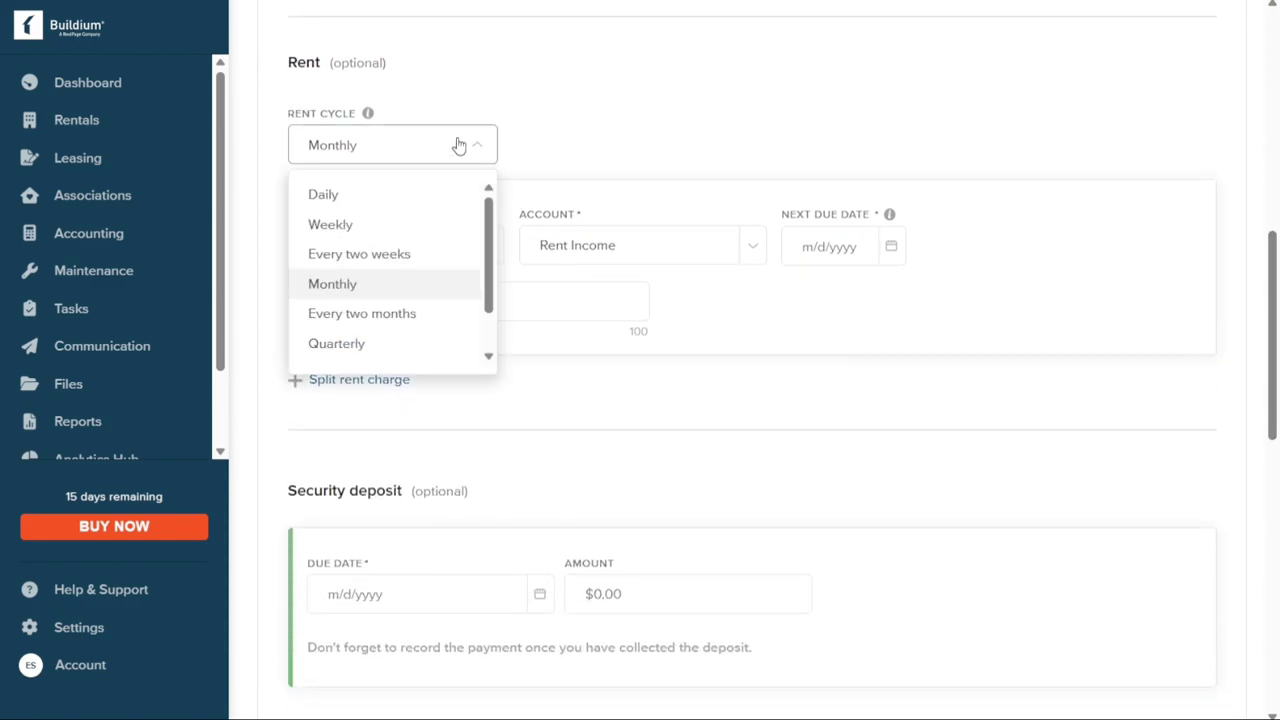
left_click(440, 284)
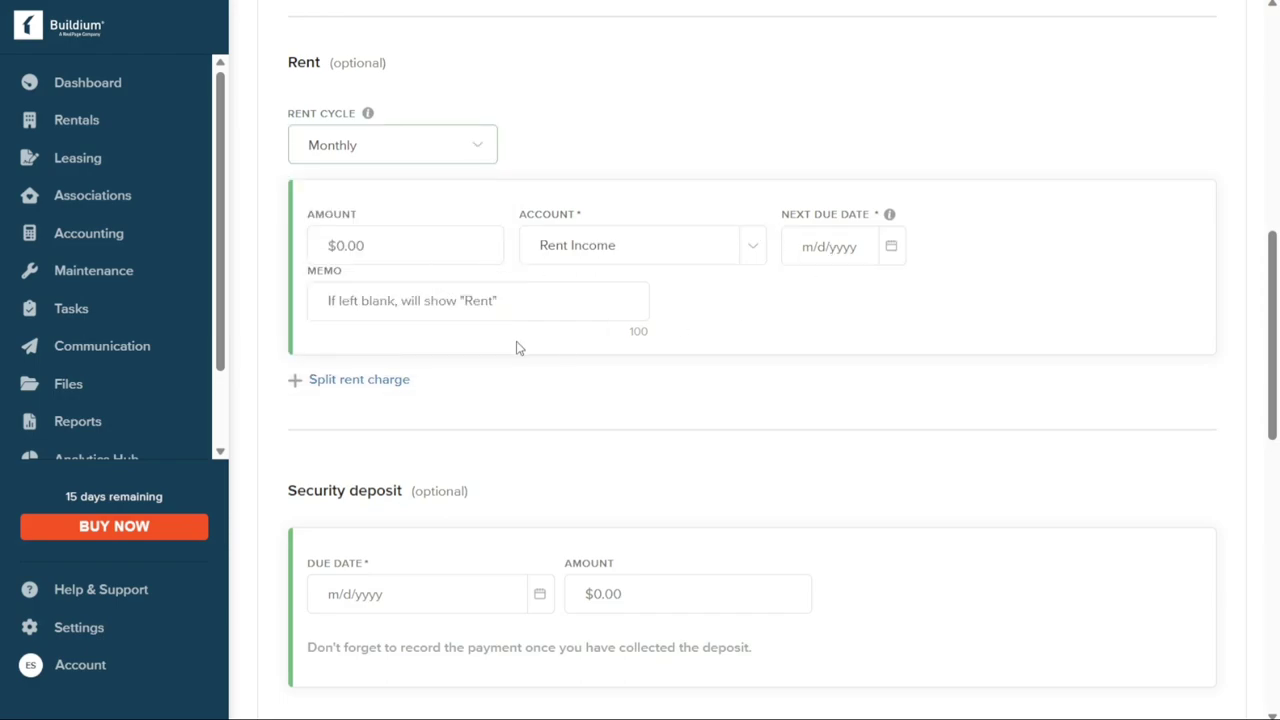
left_click(384, 254)
type("1,00")
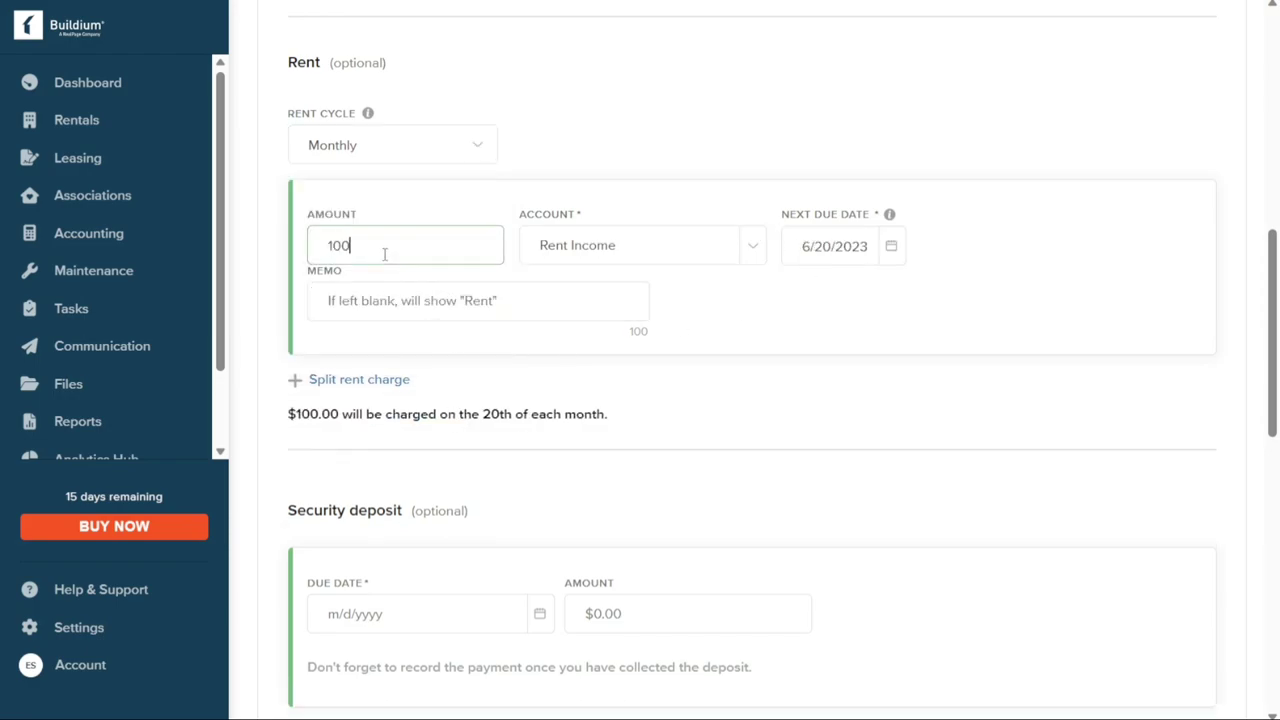
type("0")
left_click(750, 245)
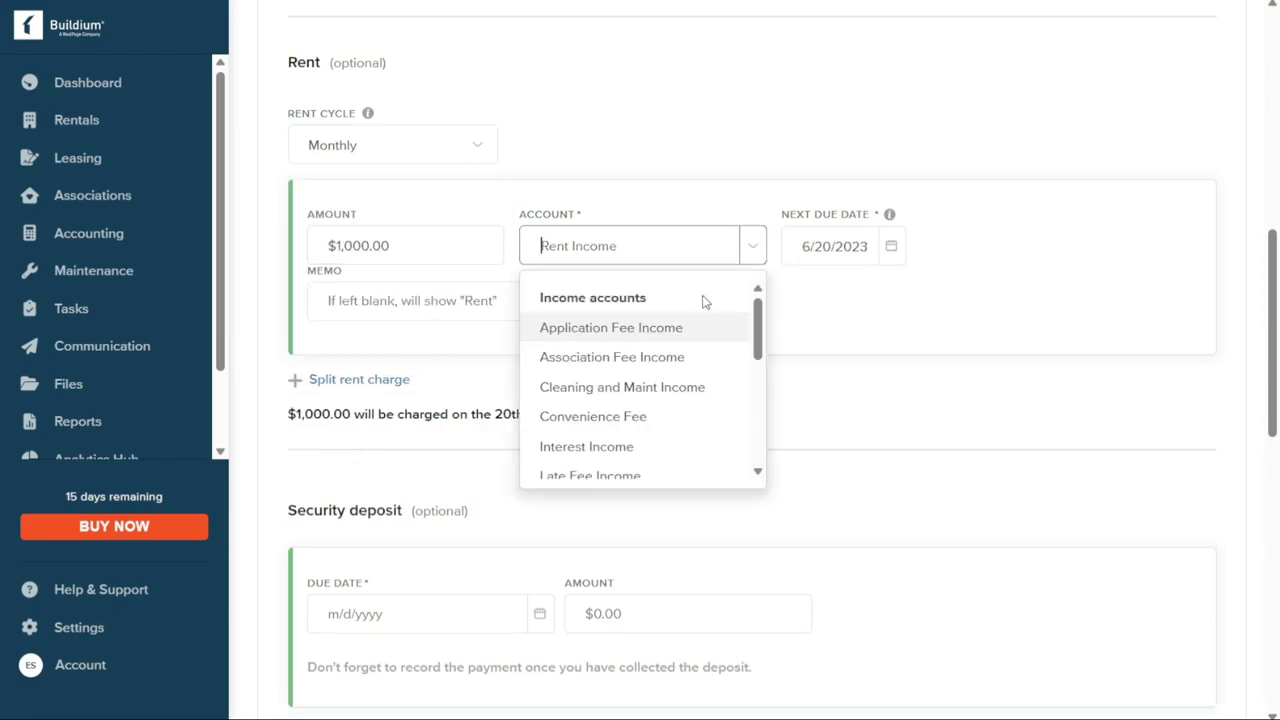
left_click(660, 416)
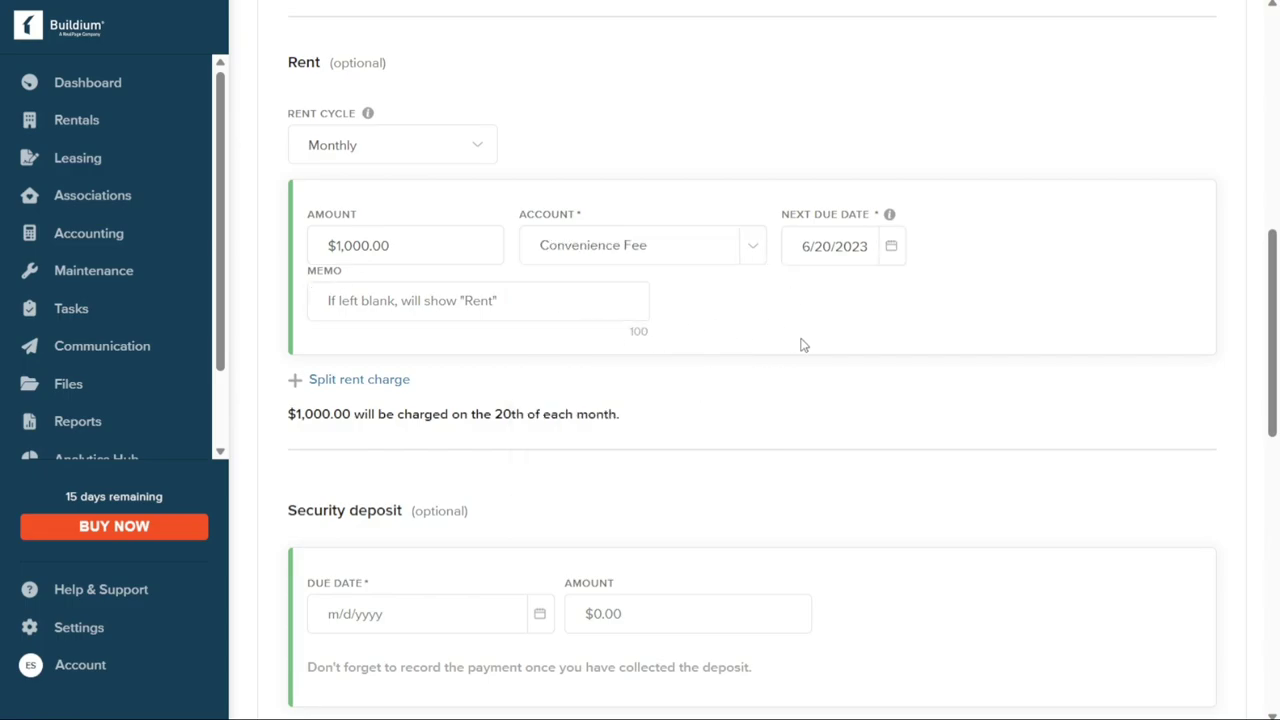
Step: Set the security deposit to $1,000 with a due date of 6/30/2023
scroll(800, 345, "down", 3)
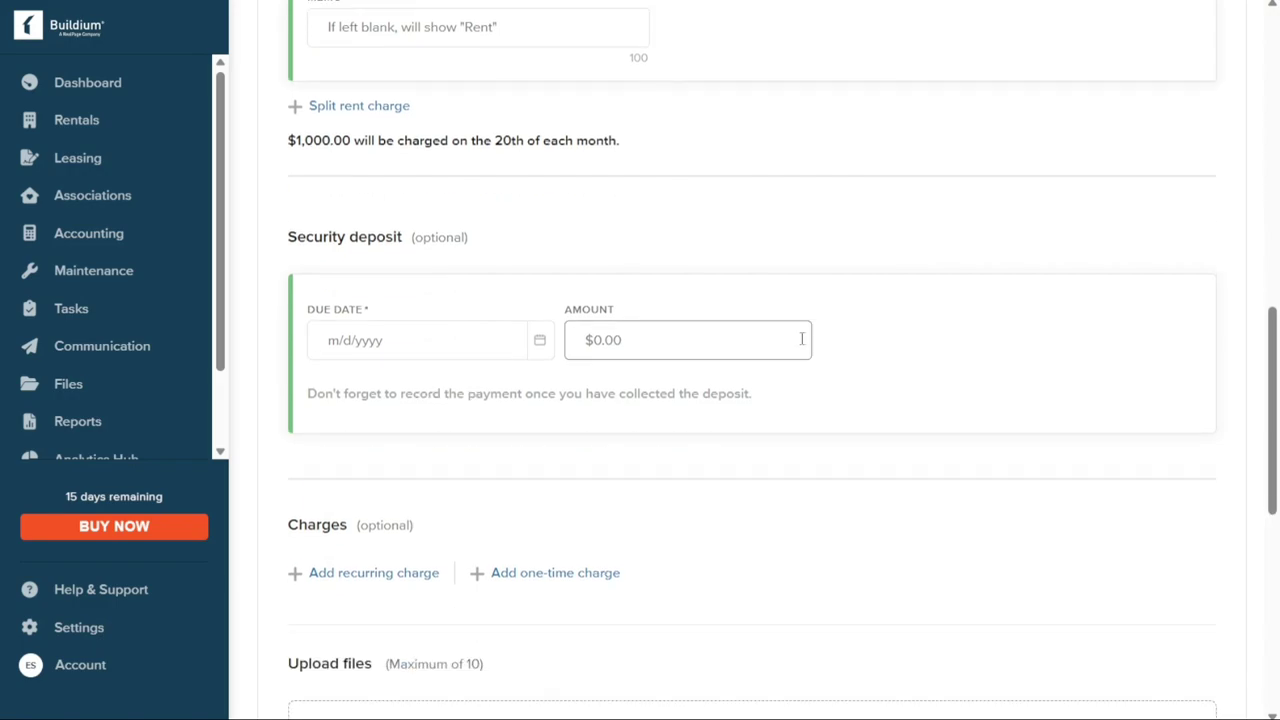
scroll(801, 339, "down", 1)
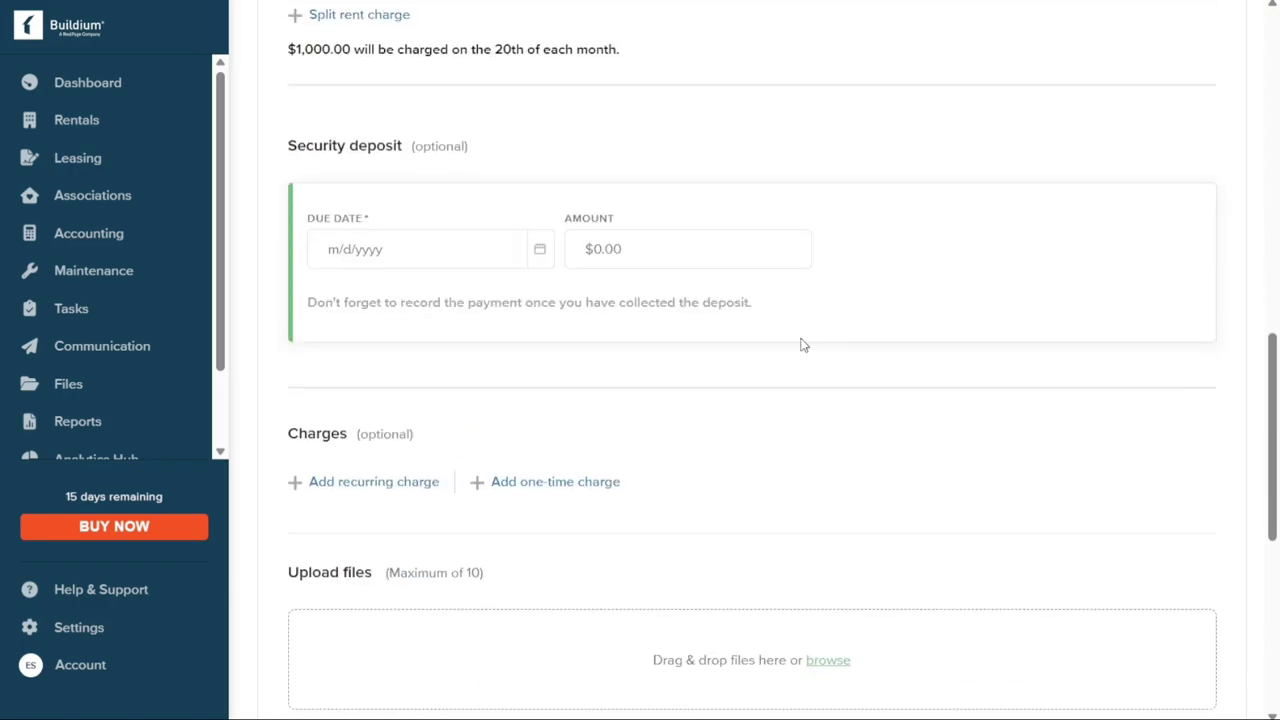
left_click(540, 249)
left_click(430, 493)
left_click(697, 255)
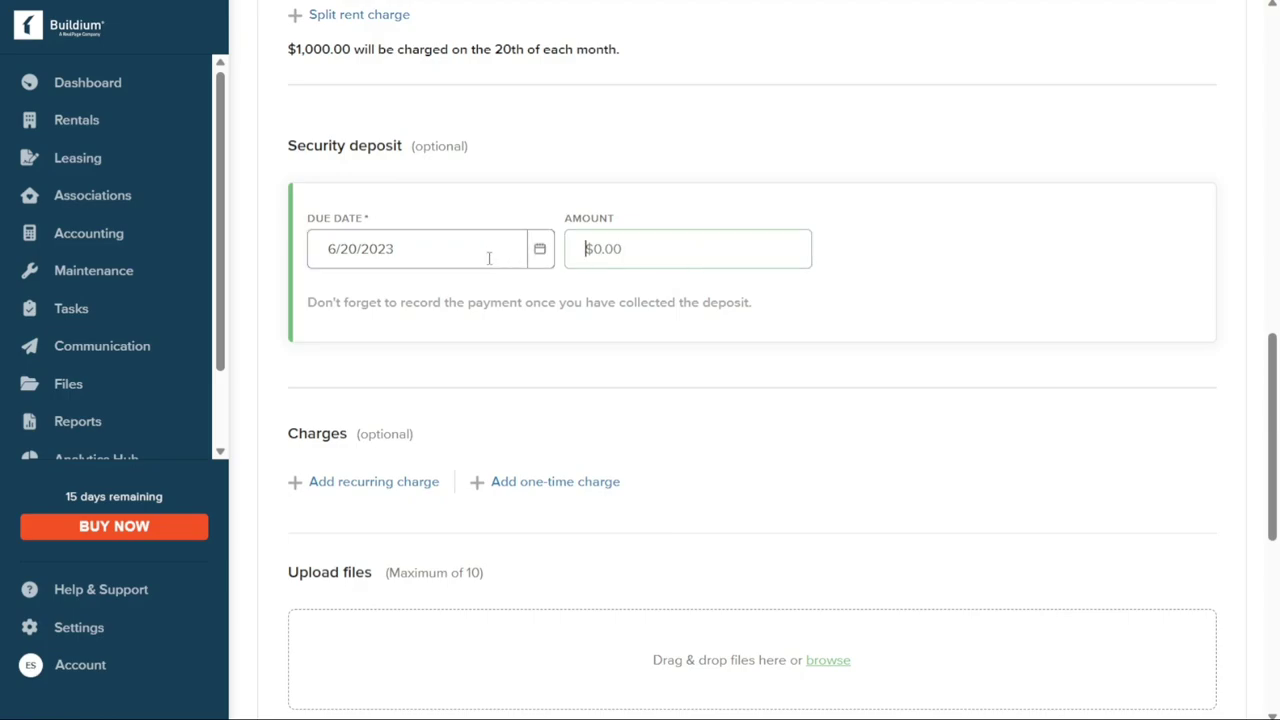
left_click(536, 249)
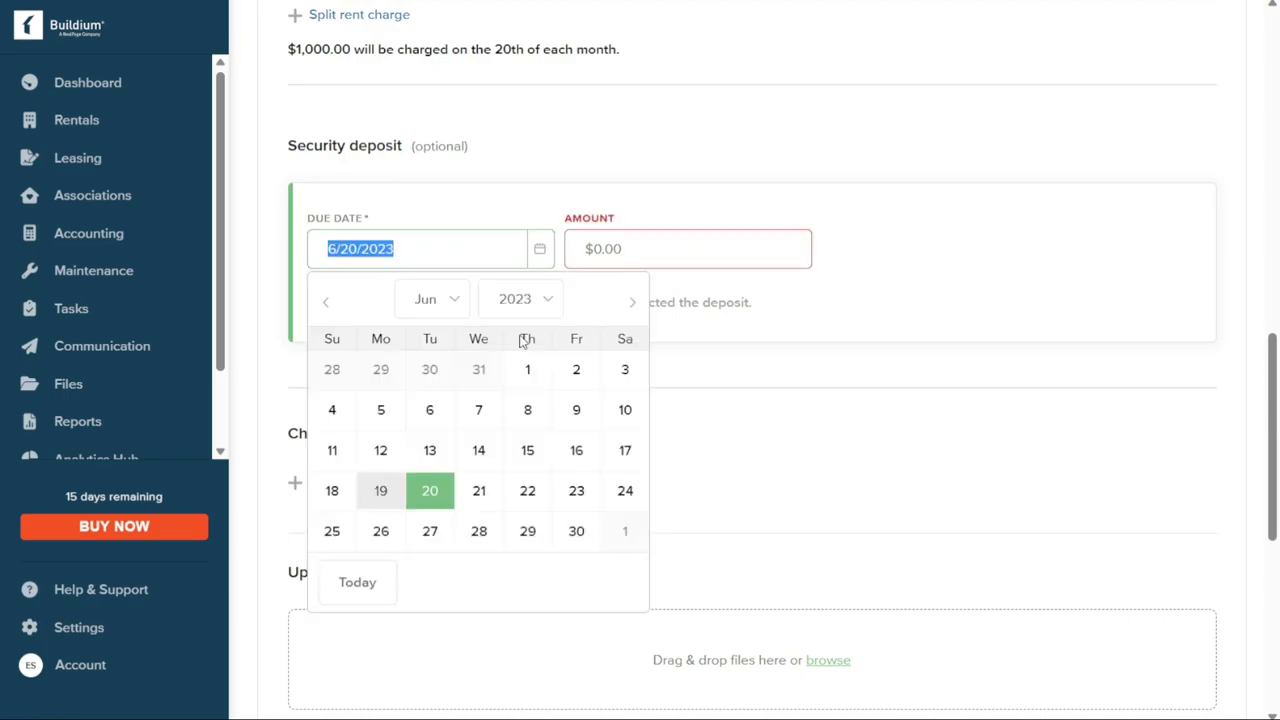
left_click(577, 531)
left_click(706, 257)
type("1000")
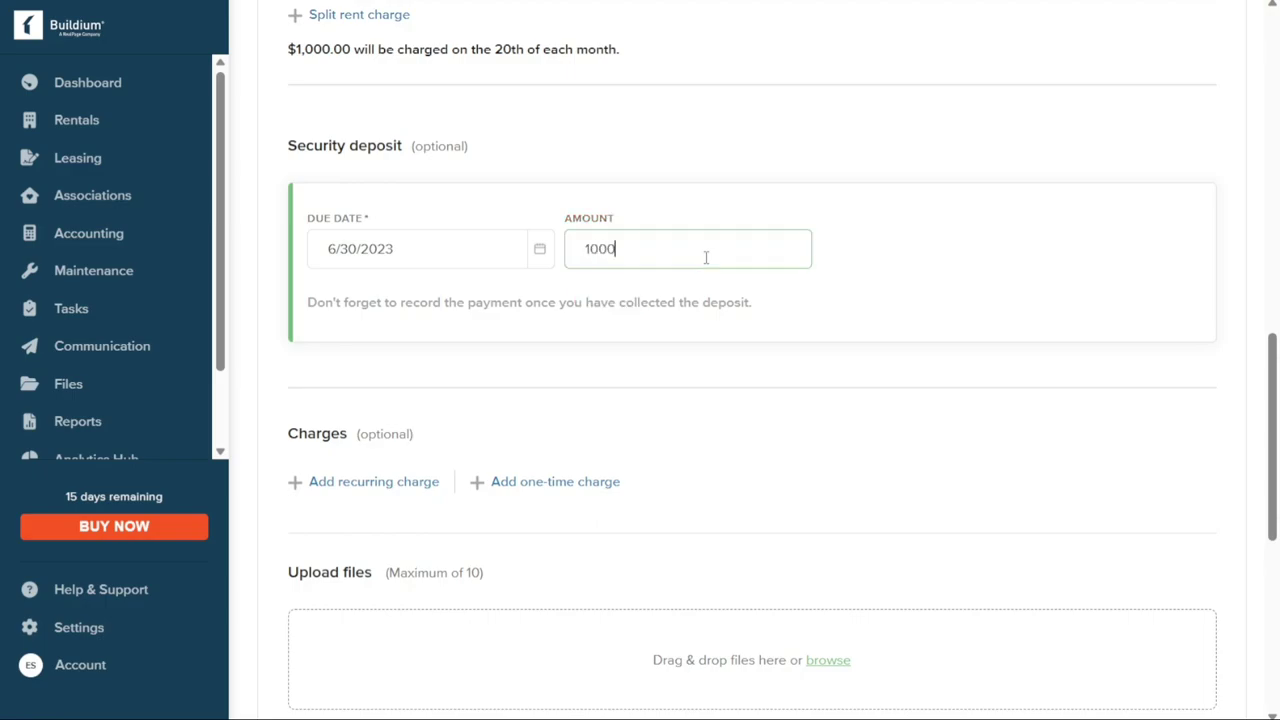
left_click(797, 384)
Step: Try the Resident Center Welcome Email option on and off, and save the lease with the backdated charges added
scroll(797, 384, "down", 2)
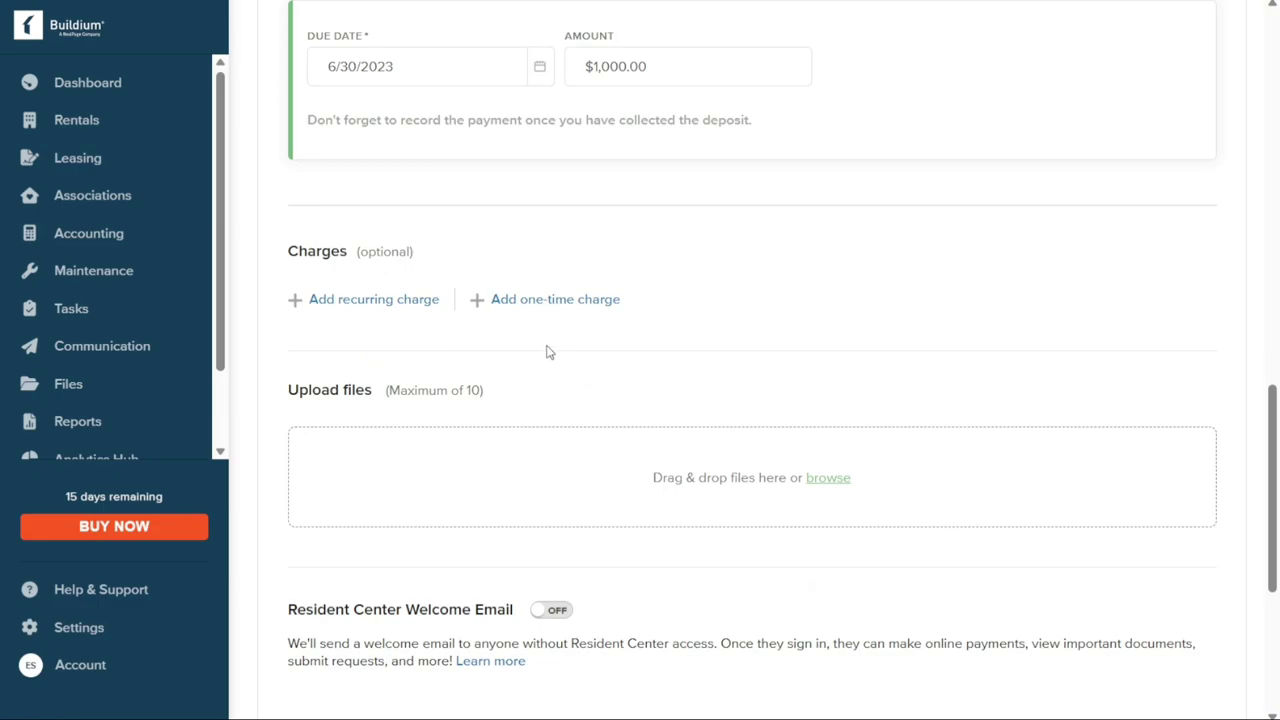
scroll(524, 347, "down", 3)
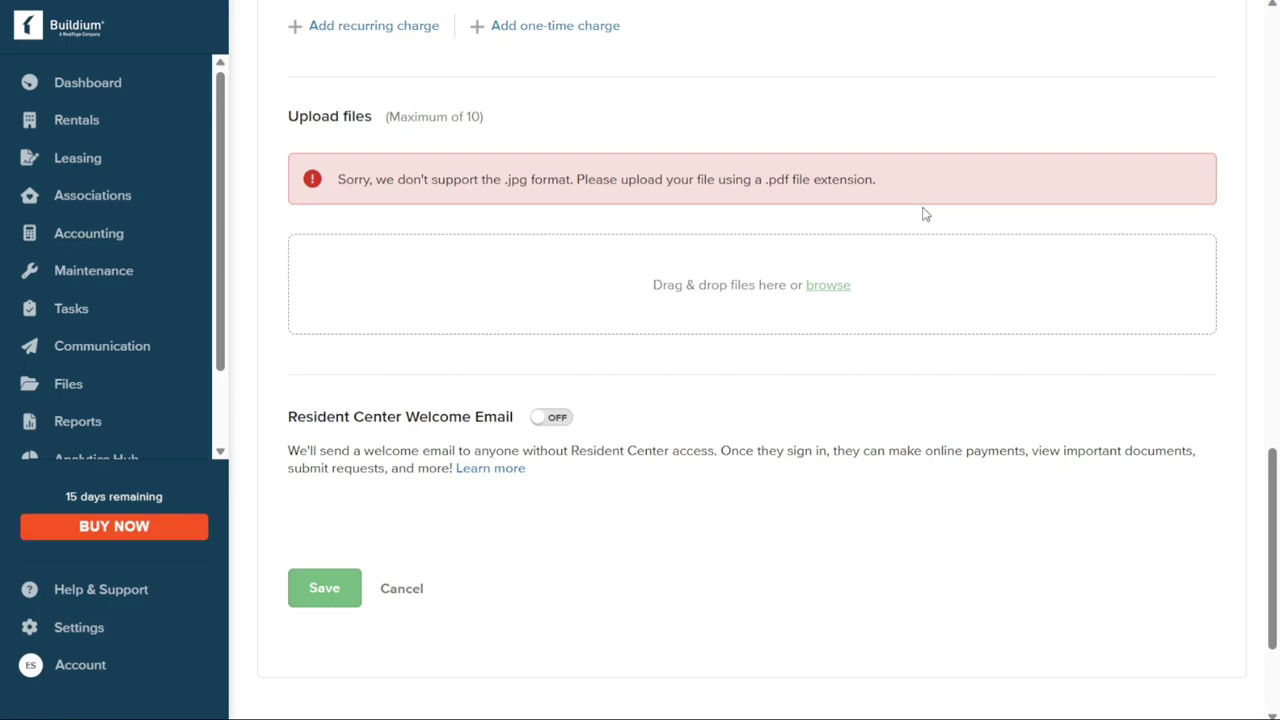
left_click(558, 420)
scroll(640, 418, "down", 3)
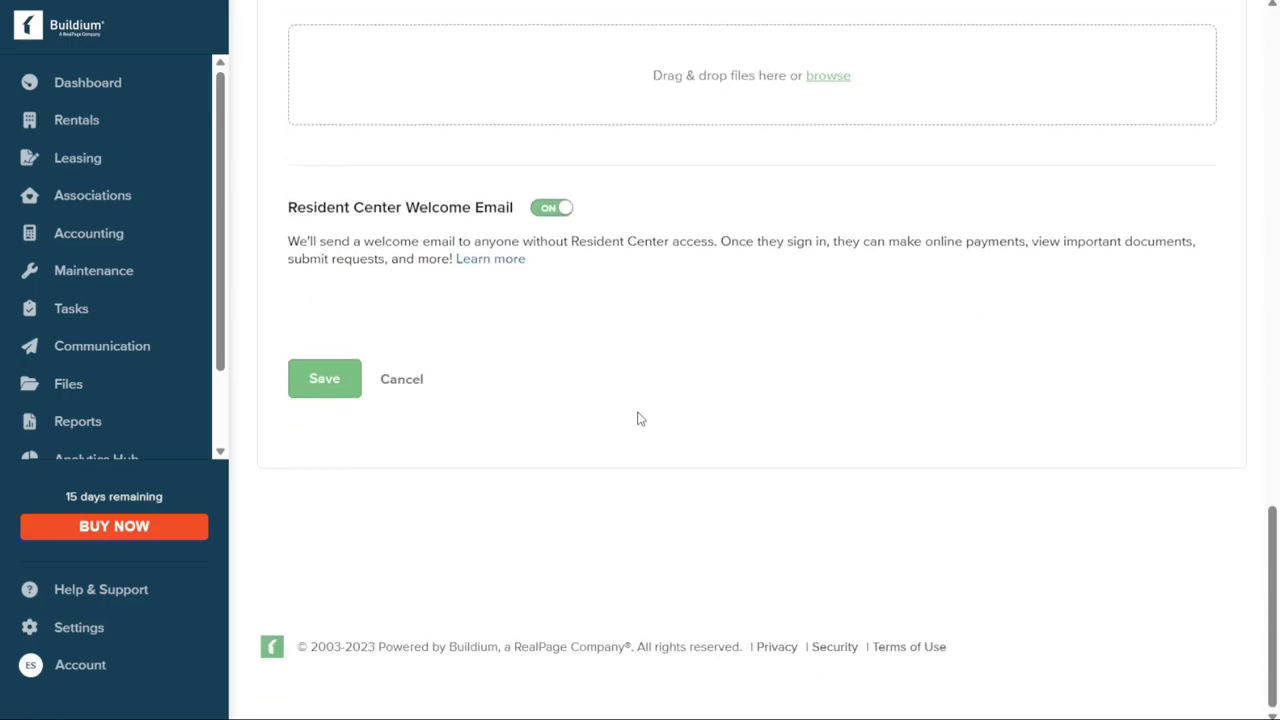
left_click(541, 219)
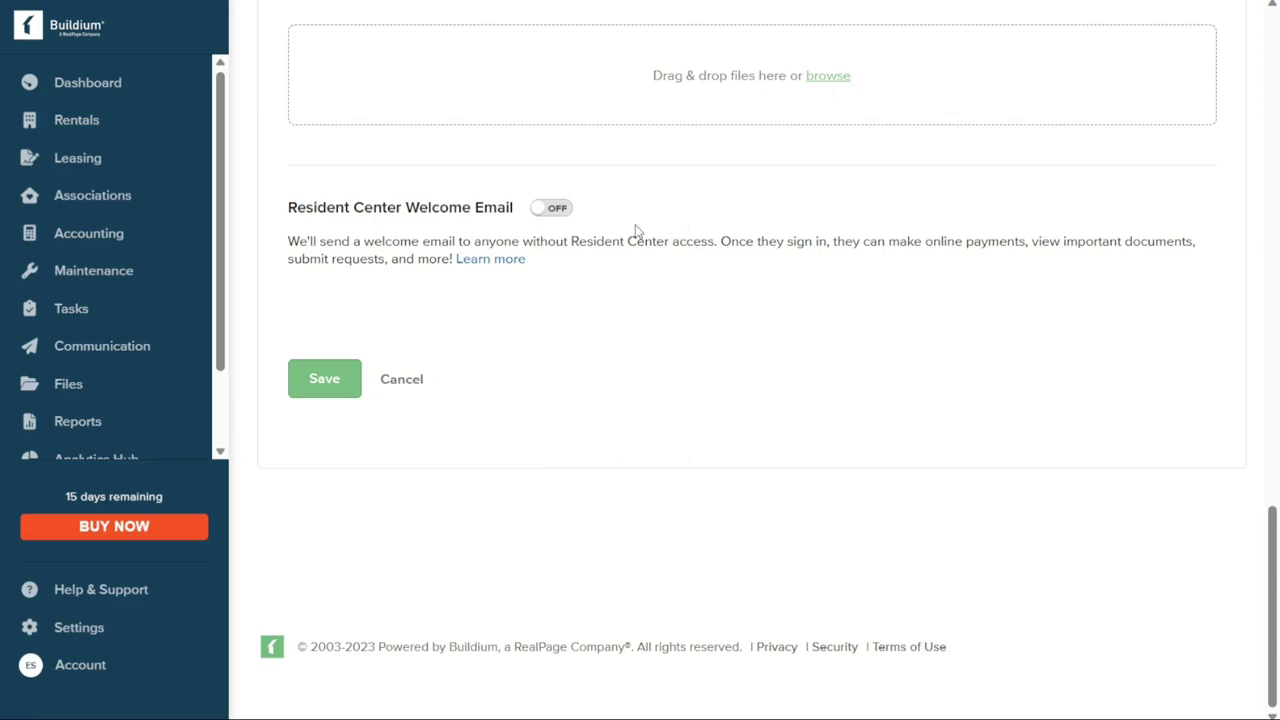
left_click(564, 213)
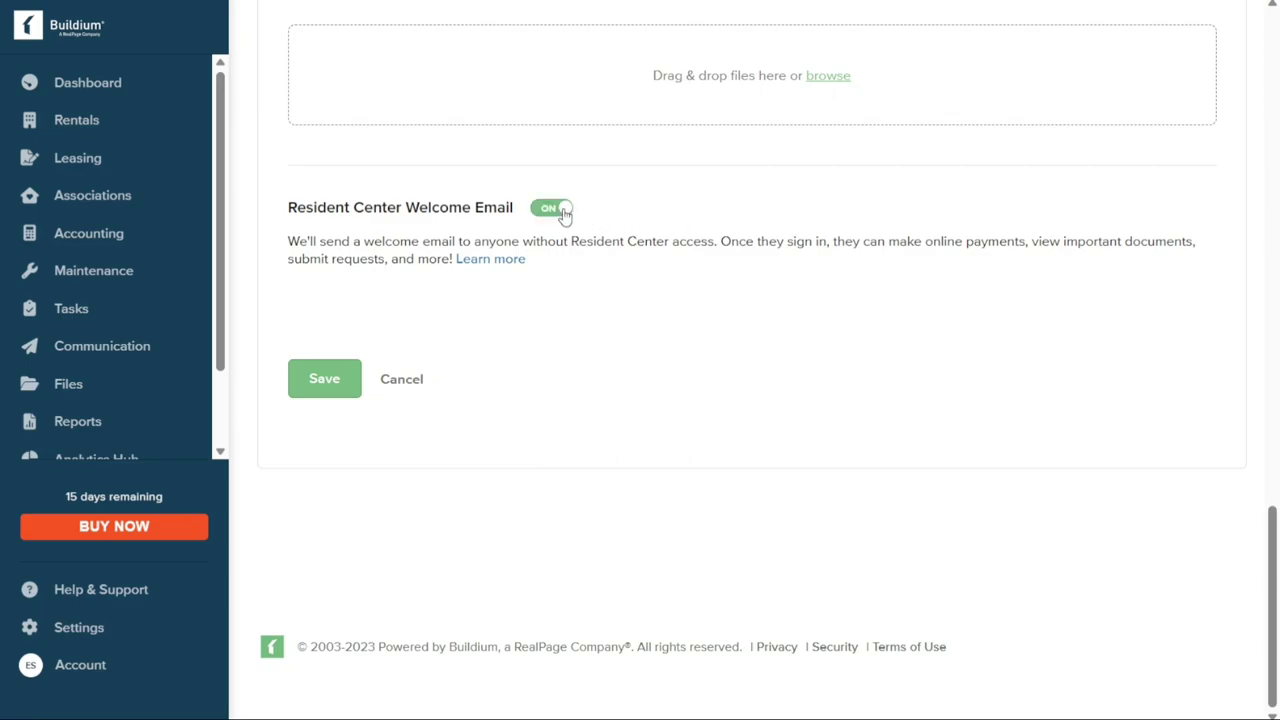
left_click(564, 214)
left_click(324, 379)
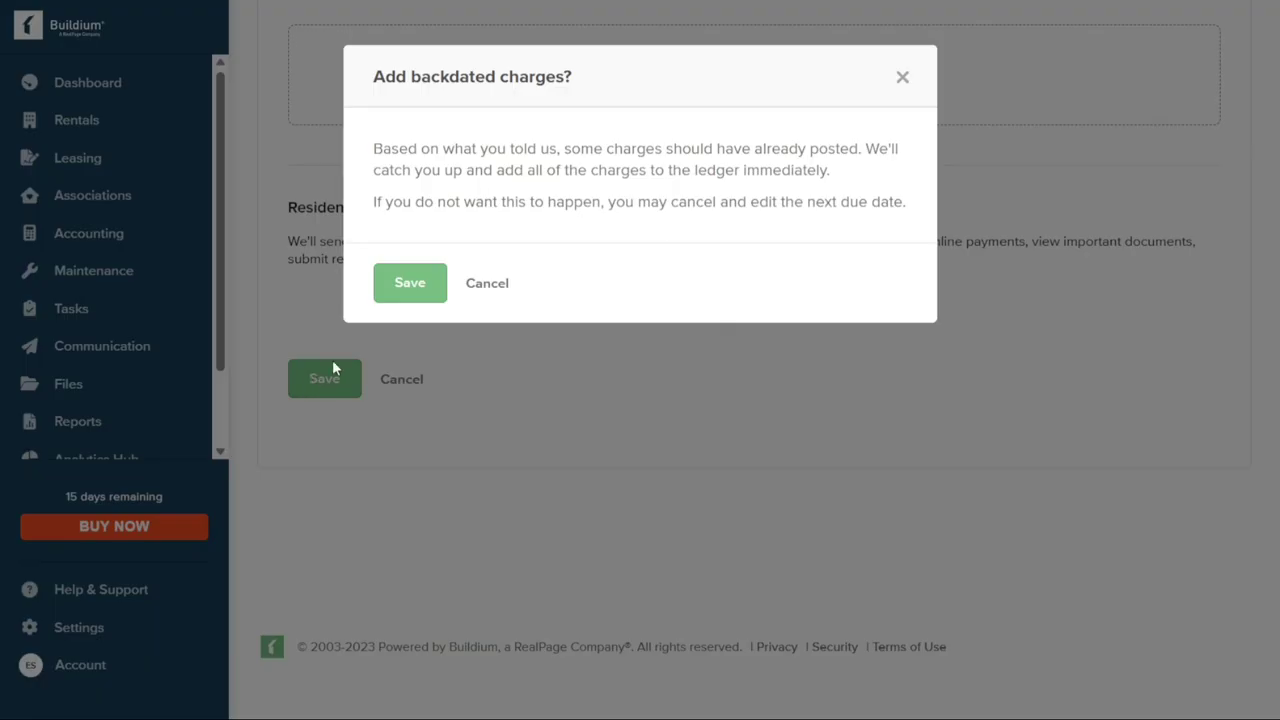
left_click(411, 288)
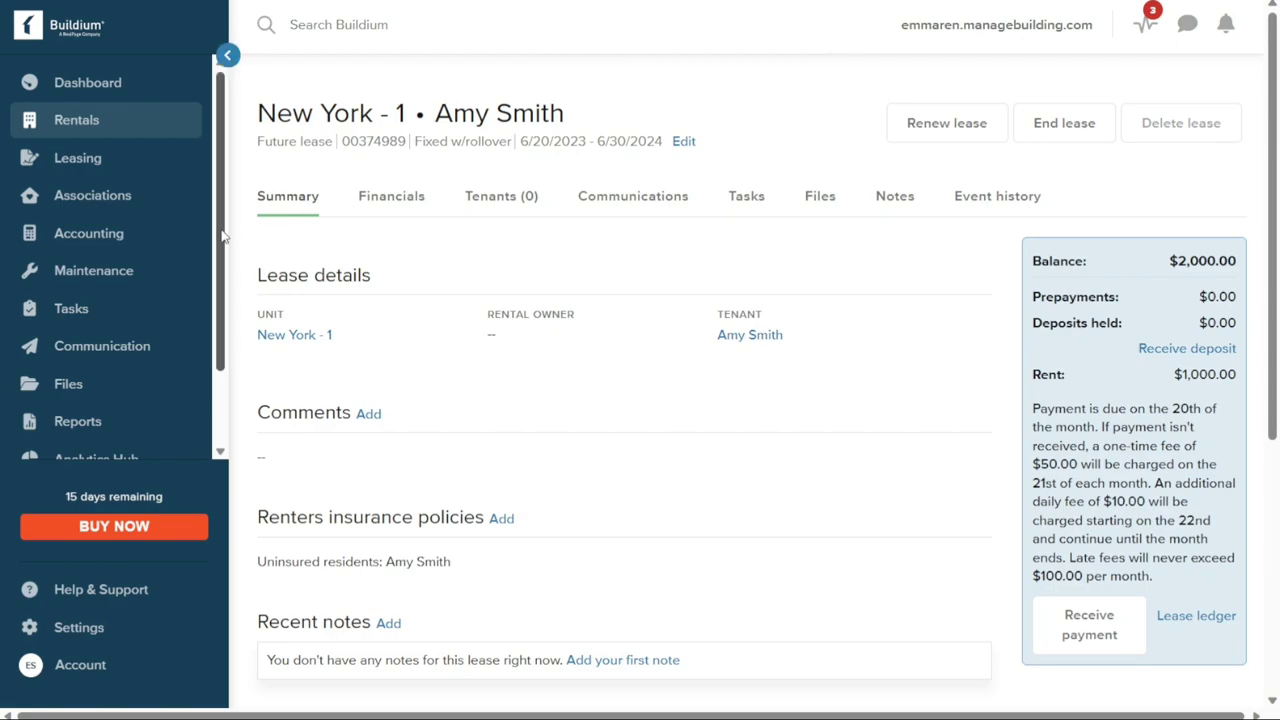
Step: Open the My tasks list and look through its tasks
left_click_drag(224, 236, 219, 273)
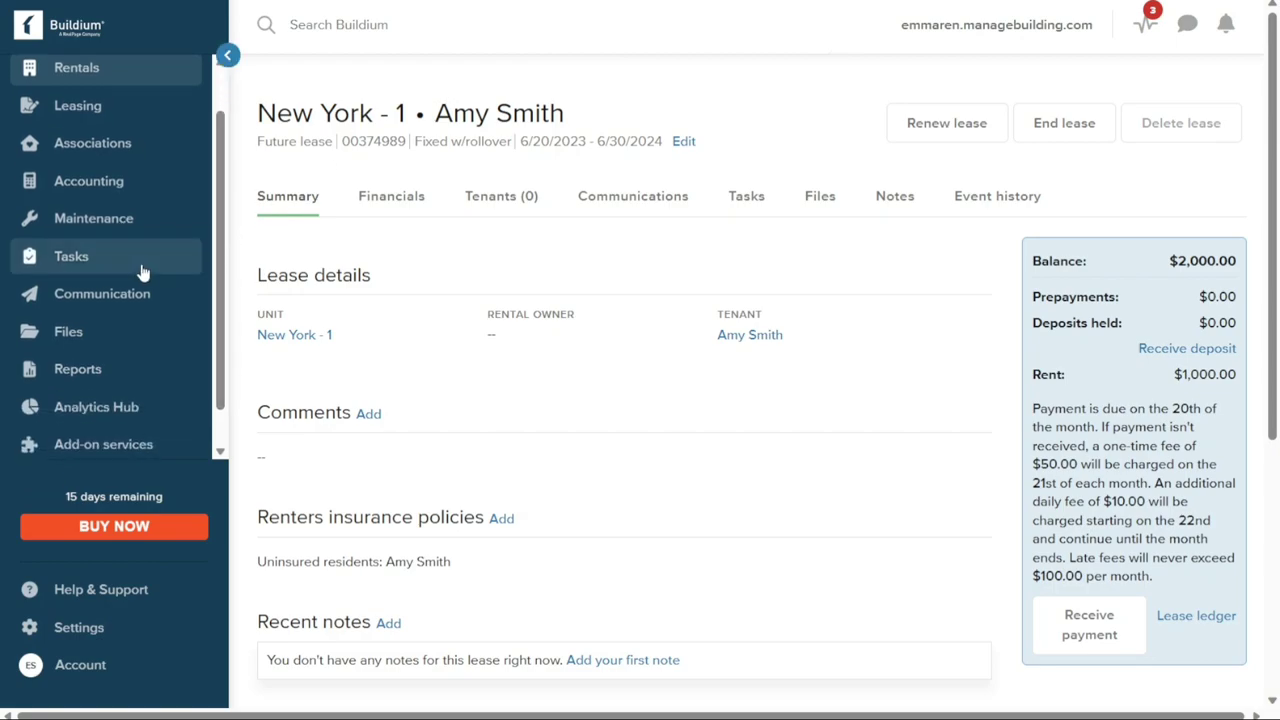
mouse_move(98, 263)
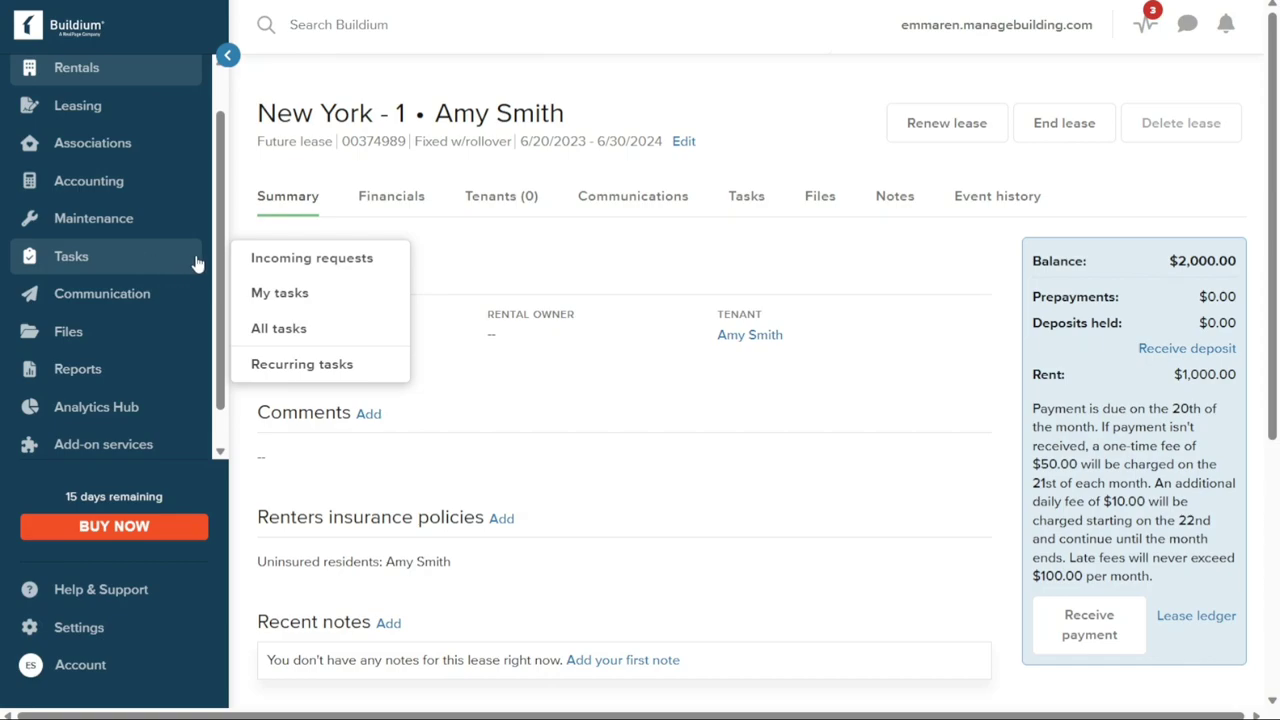
left_click(276, 289)
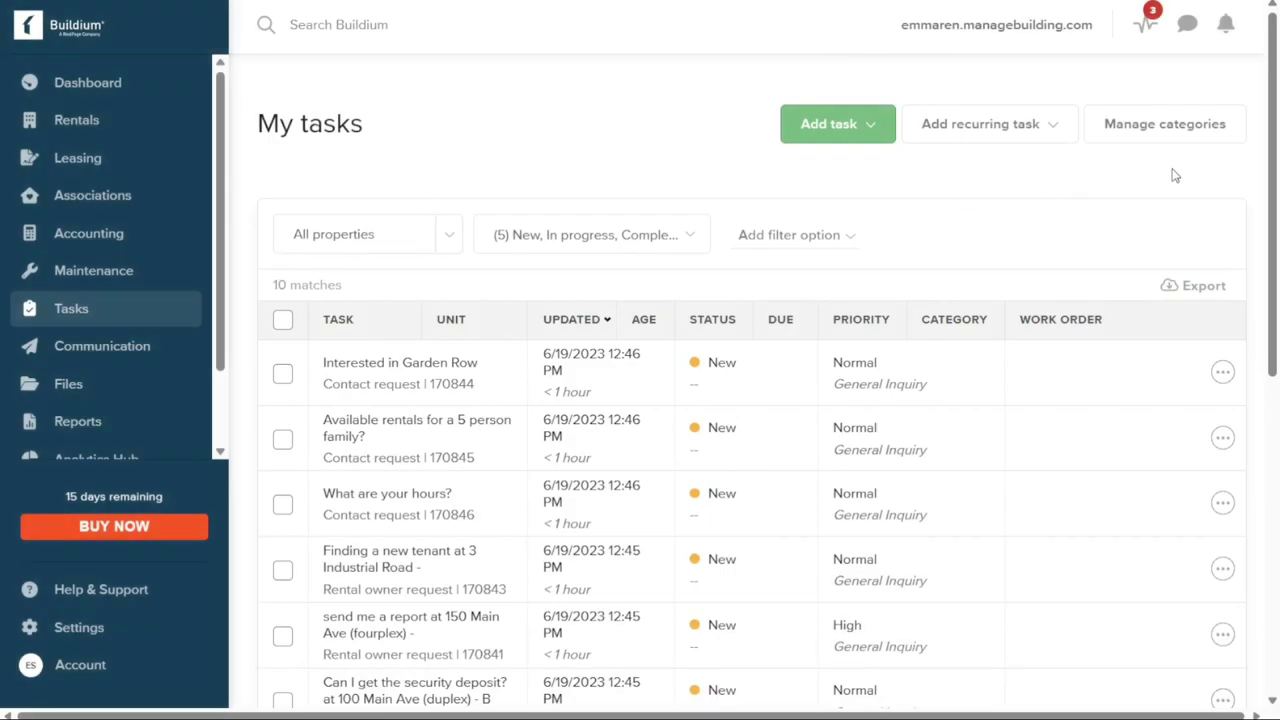
scroll(1245, 278, "down", 5)
scroll(1232, 378, "up", 5)
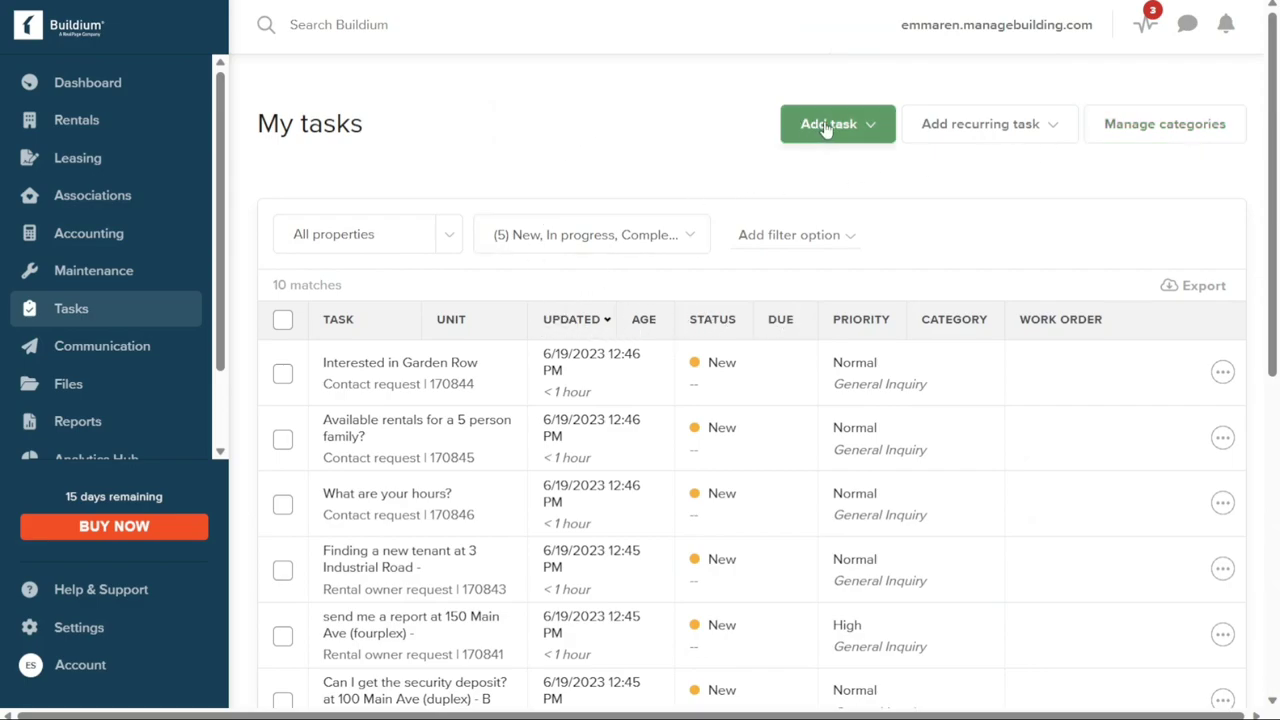
Step: Start a new to-do task with the subject "My Task" and the description "Bio"
left_click(857, 126)
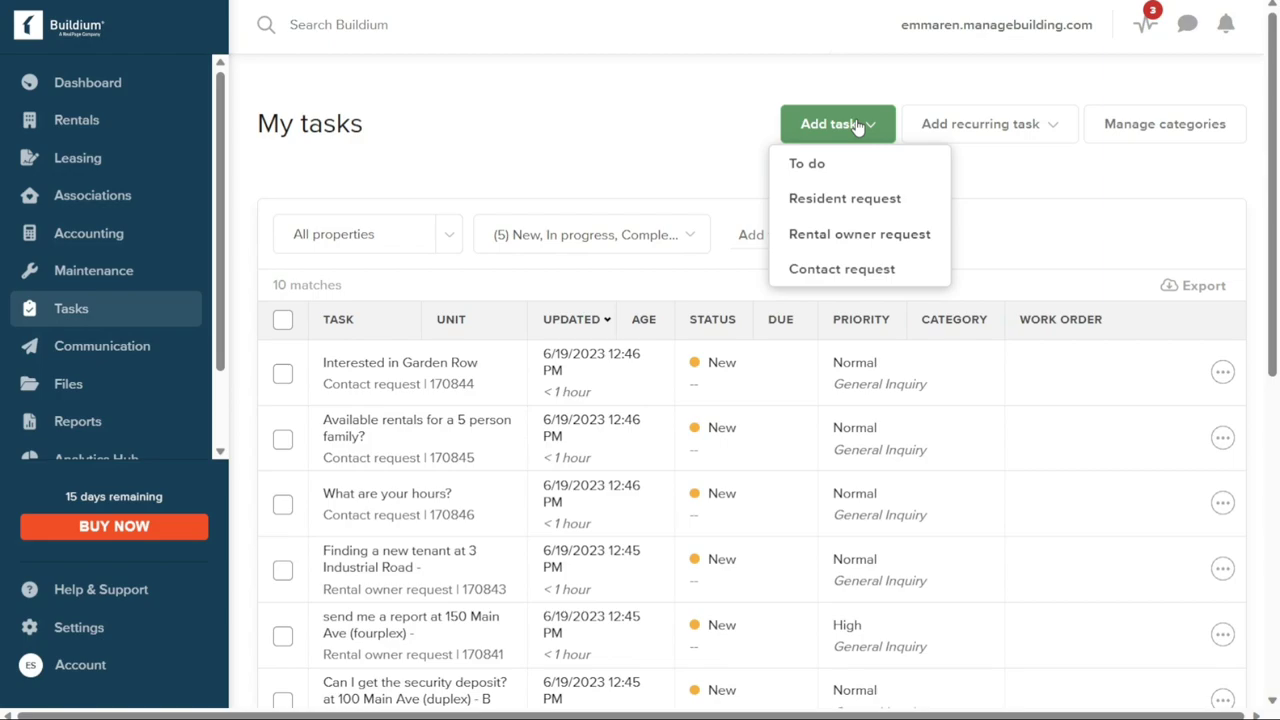
left_click(854, 162)
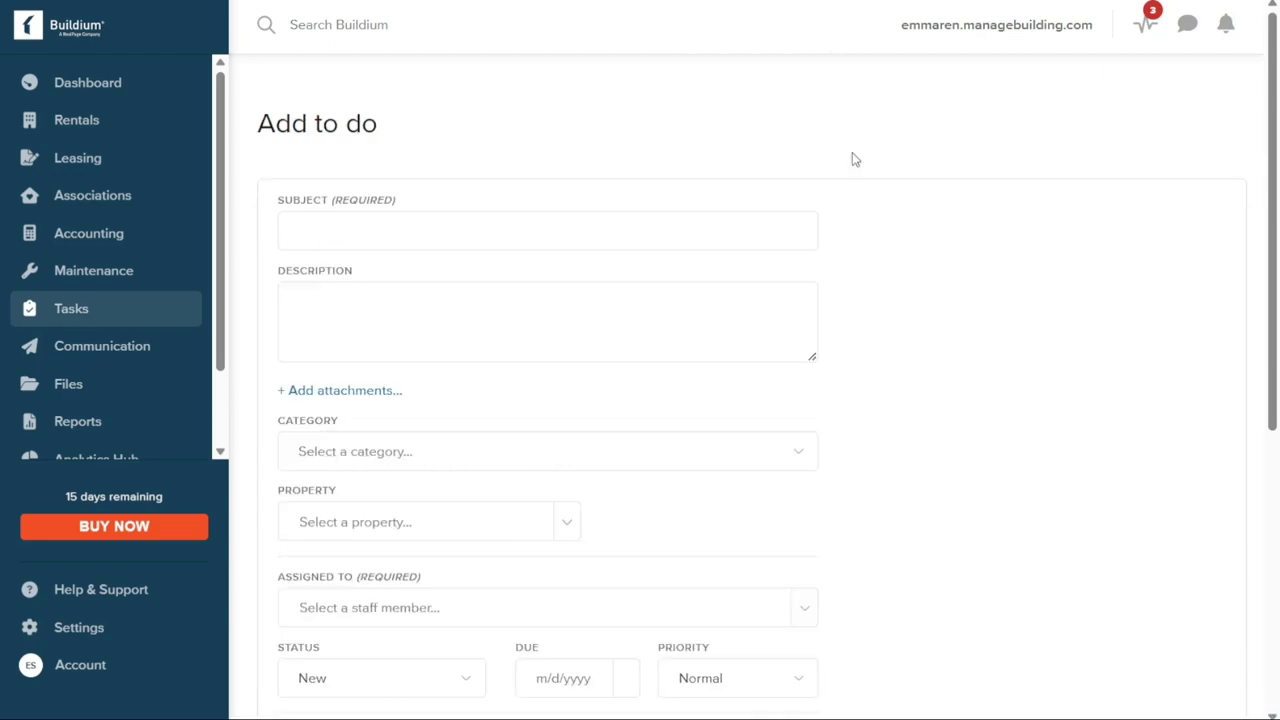
left_click(449, 230)
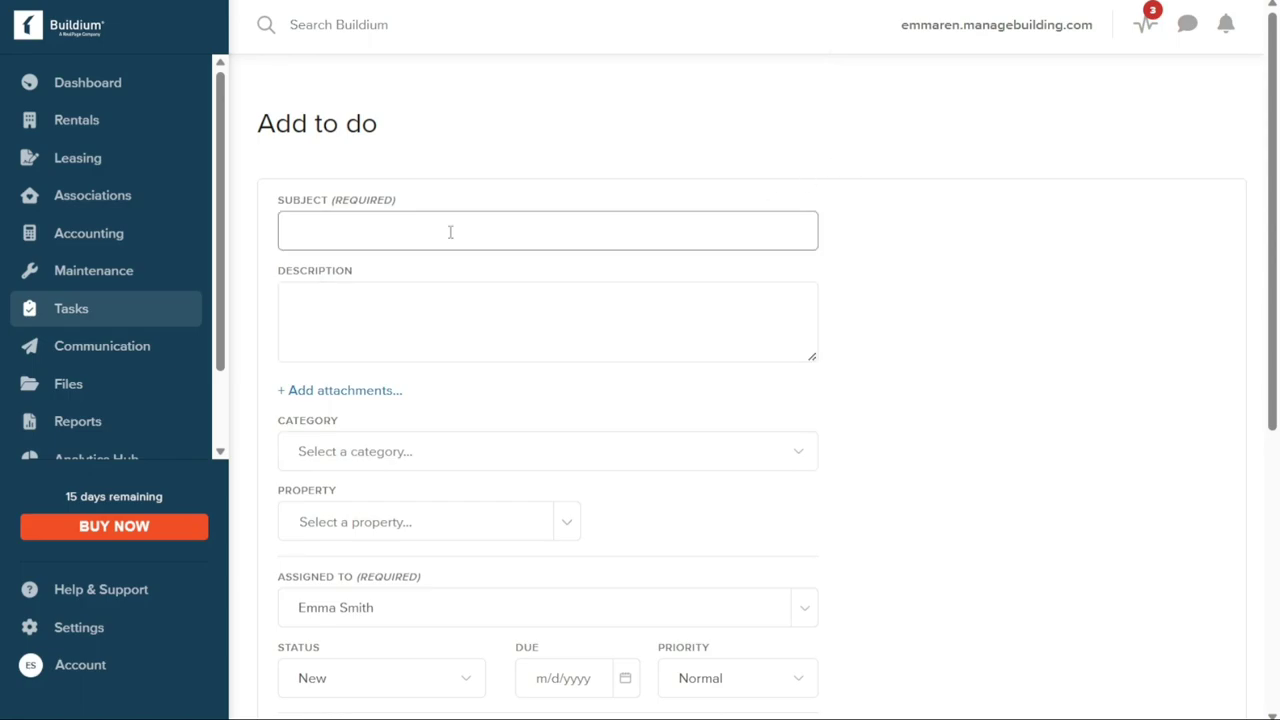
type("M")
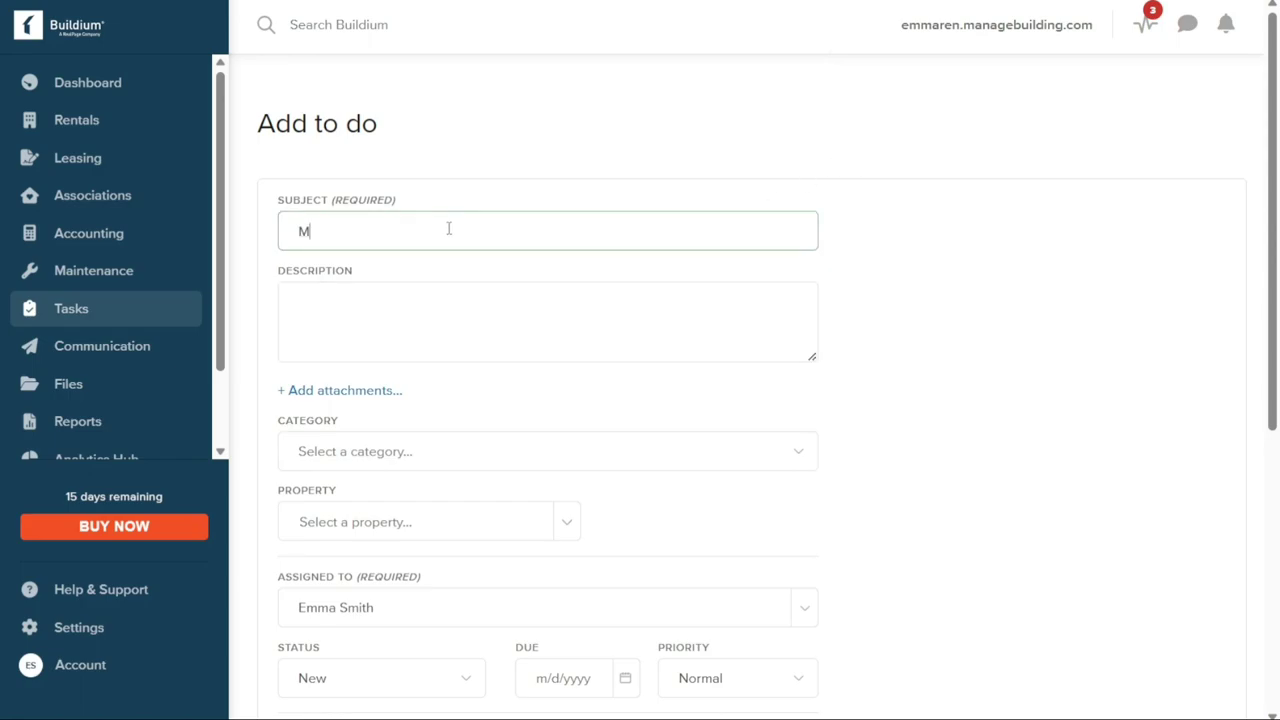
type("y Task")
left_click(565, 293)
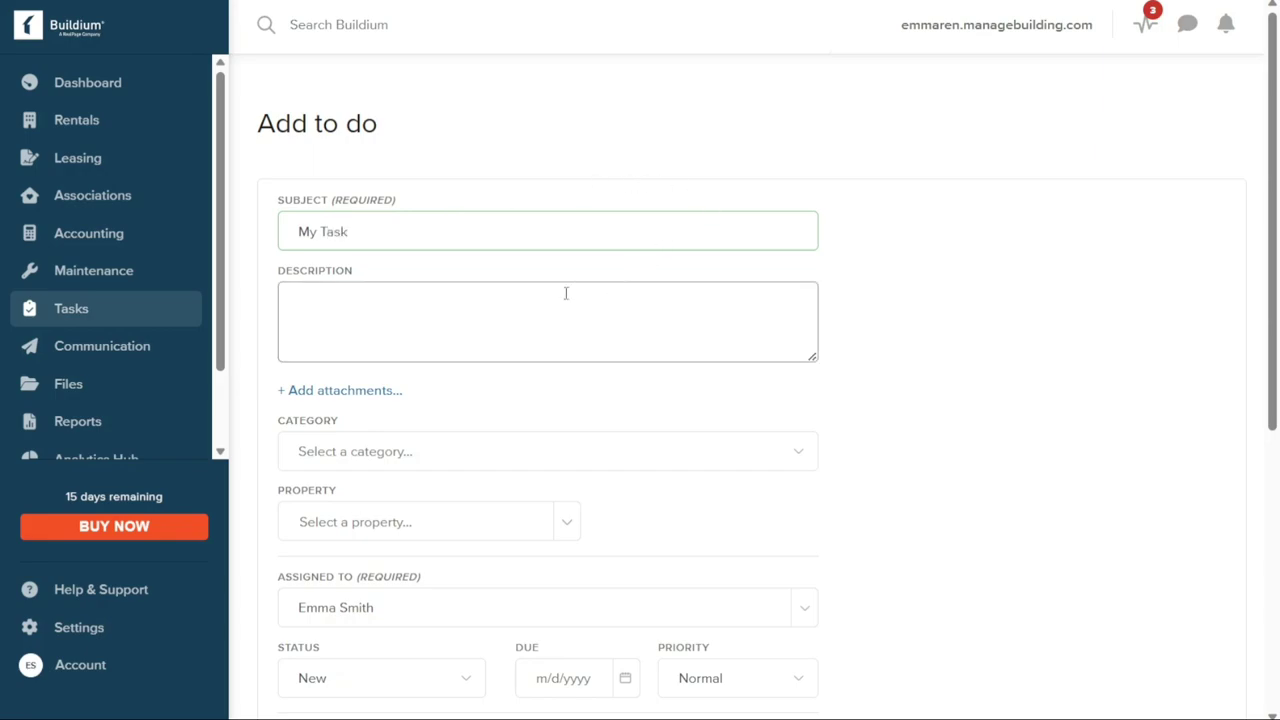
type("Bio")
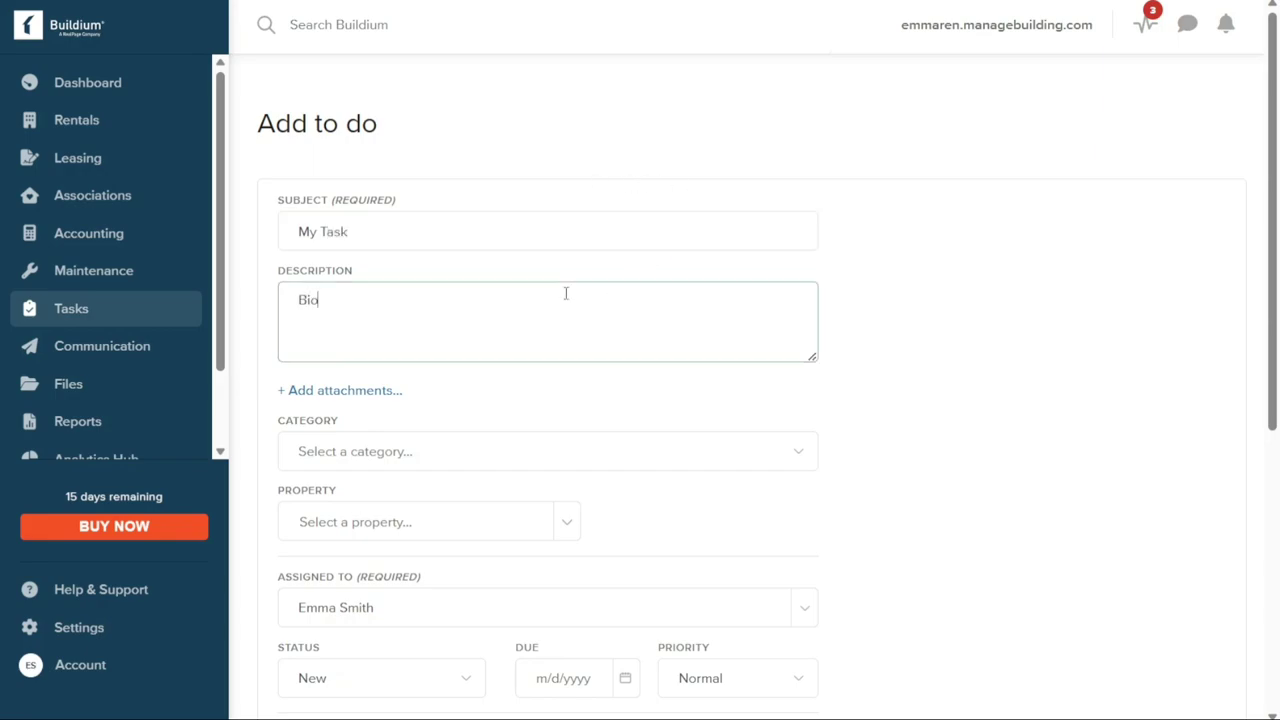
left_click(938, 346)
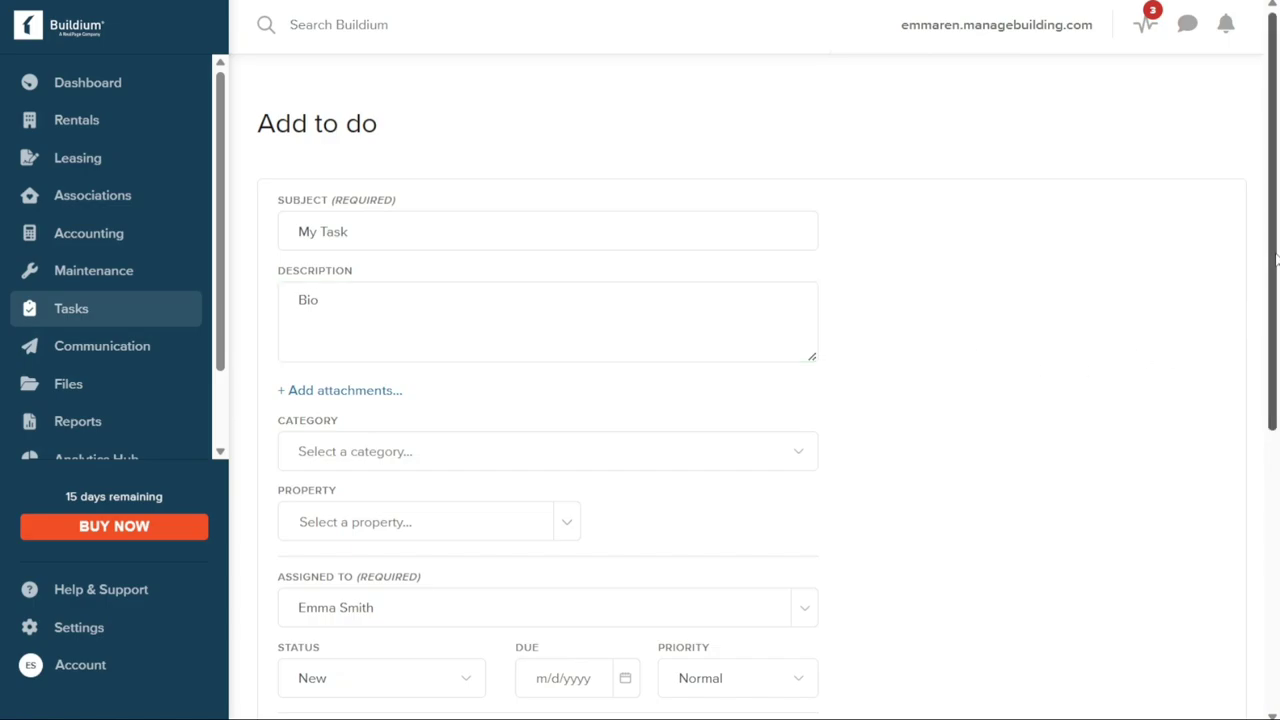
Step: Check the attachment upload option and the remaining fields of the to-do form
scroll(1262, 300, "down", 3)
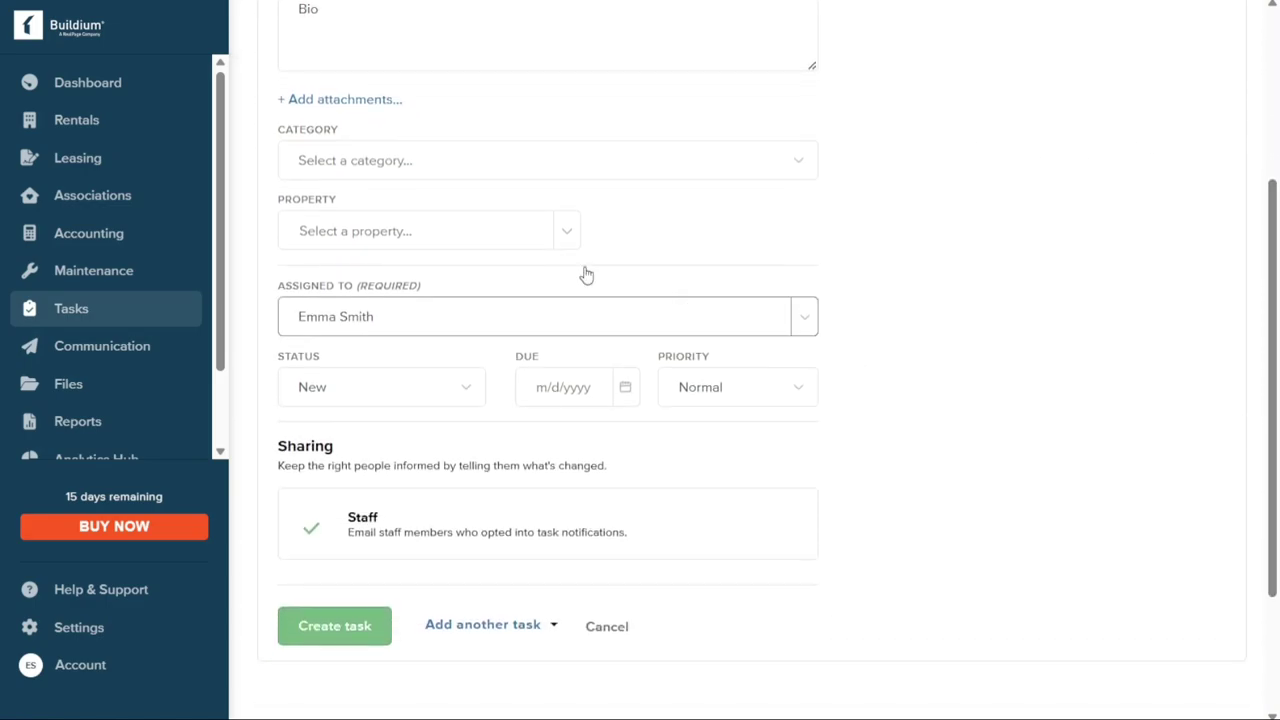
left_click(306, 101)
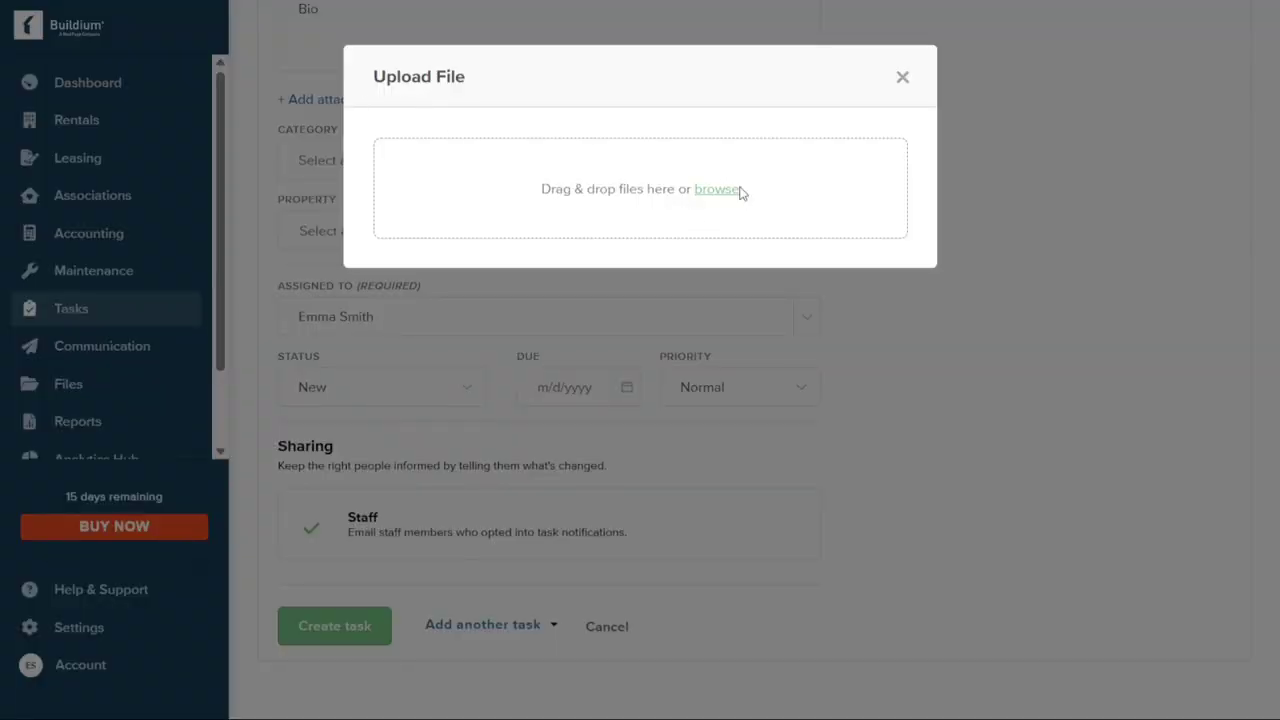
left_click(903, 78)
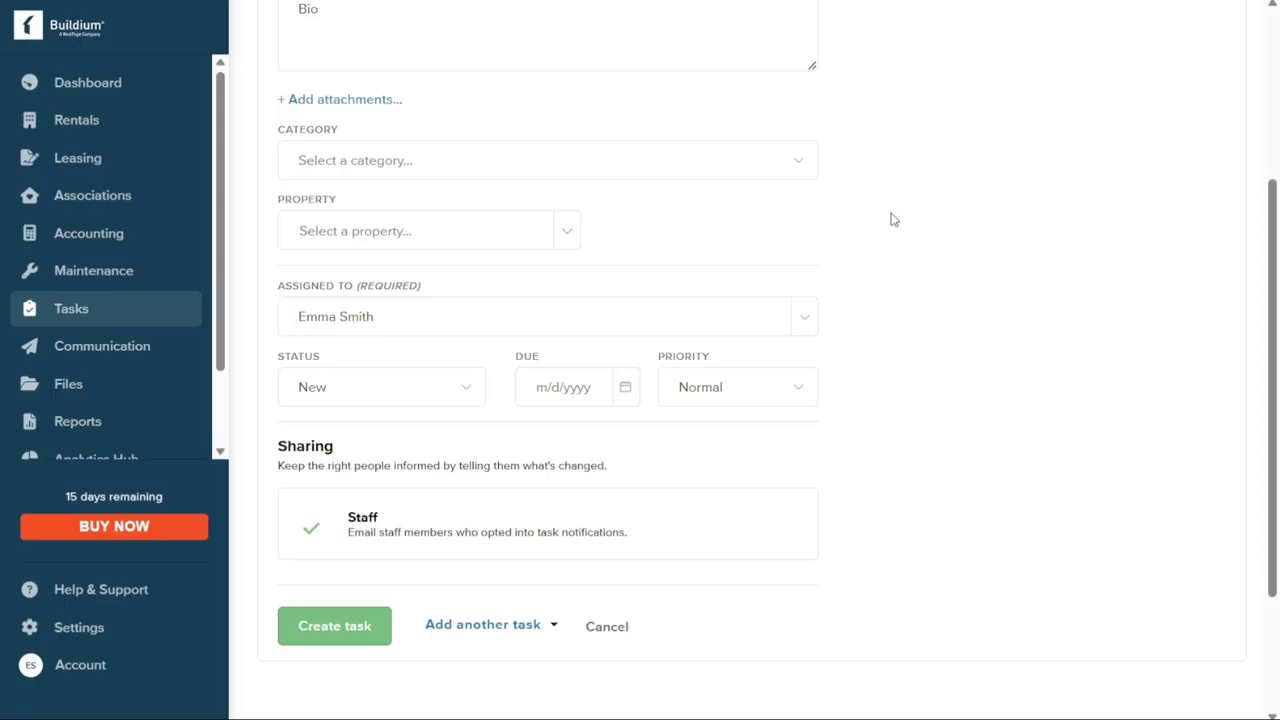
scroll(1080, 271, "down", 2)
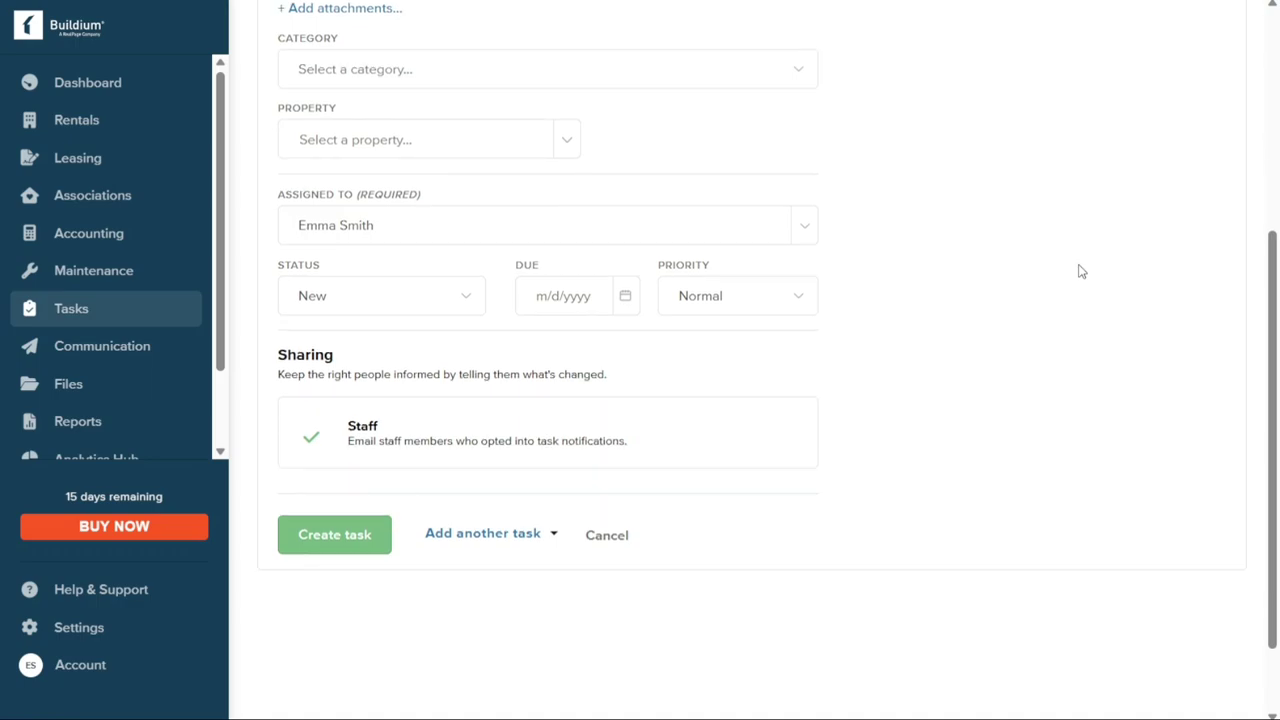
Step: Set the to-do task's category to General Inquiry and its property to New York
left_click(783, 68)
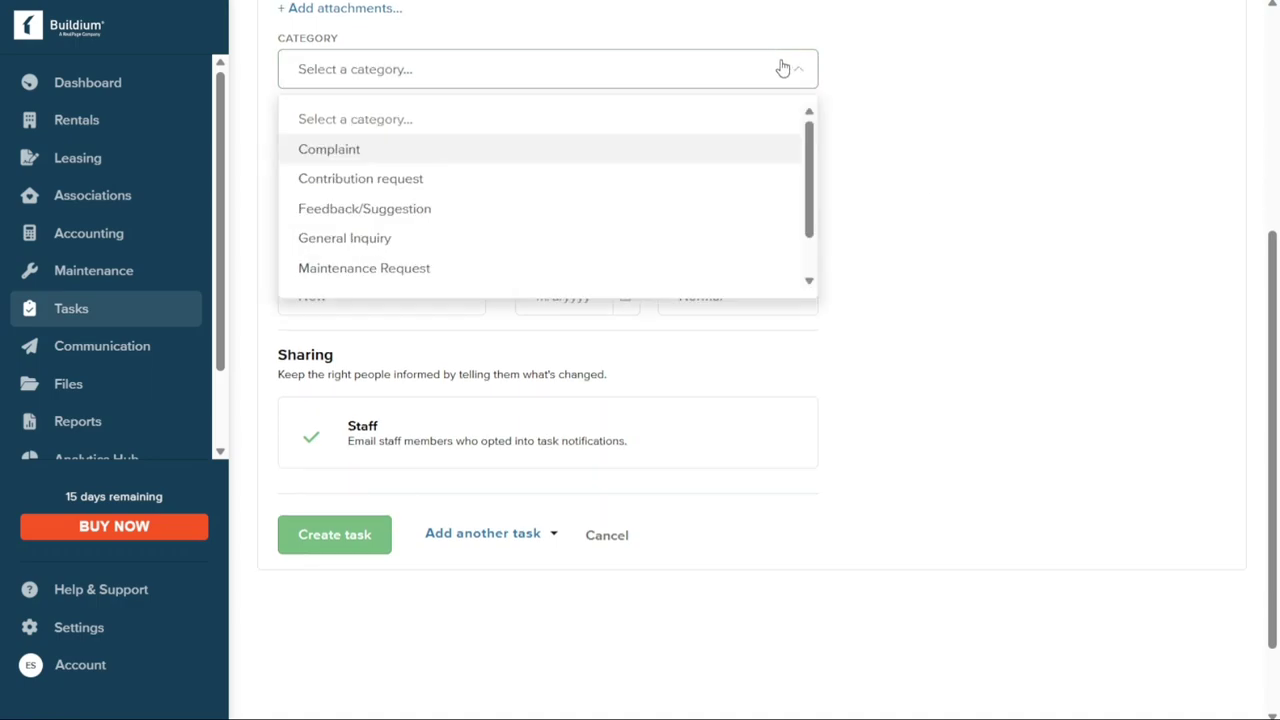
left_click(656, 249)
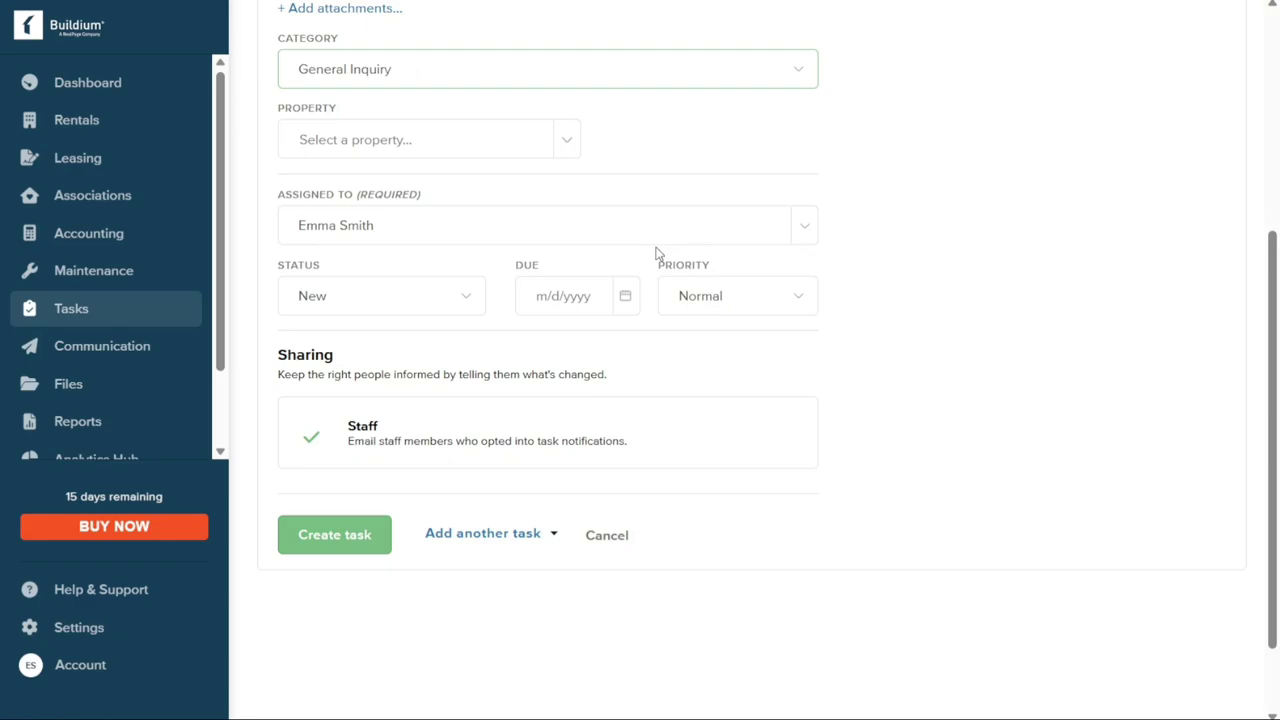
left_click(580, 150)
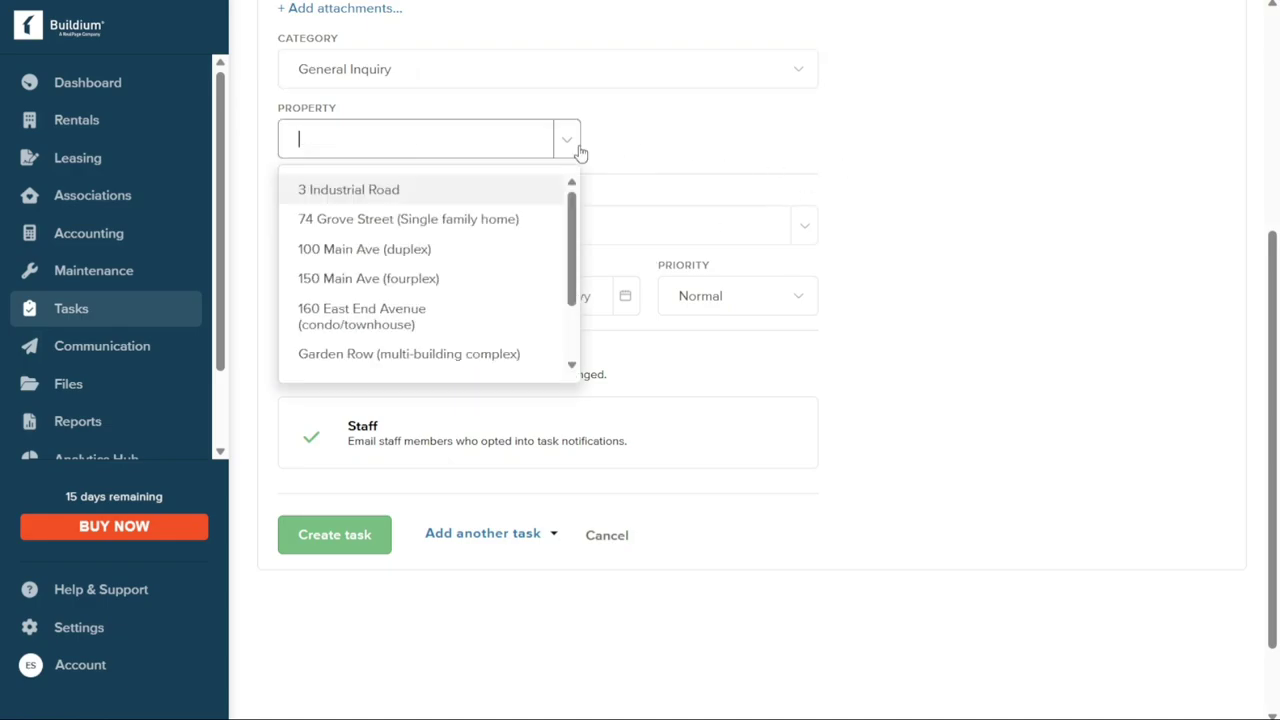
scroll(552, 375, "down", 1)
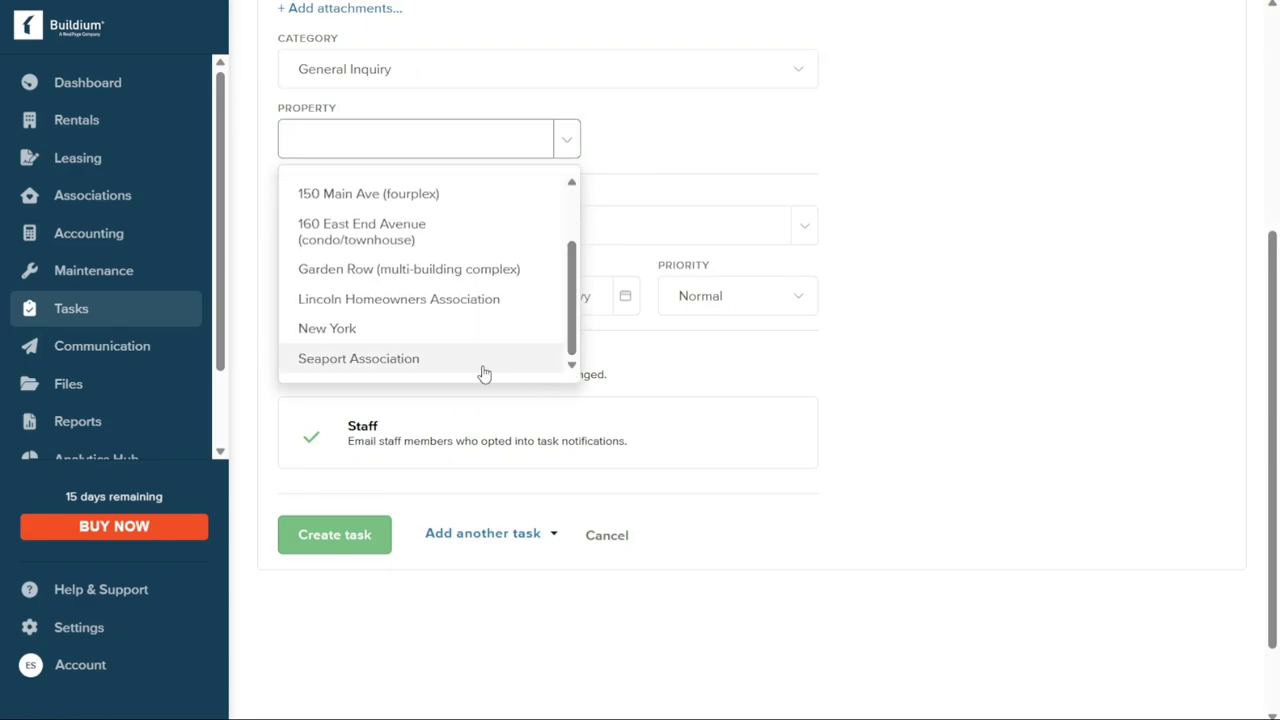
left_click(449, 336)
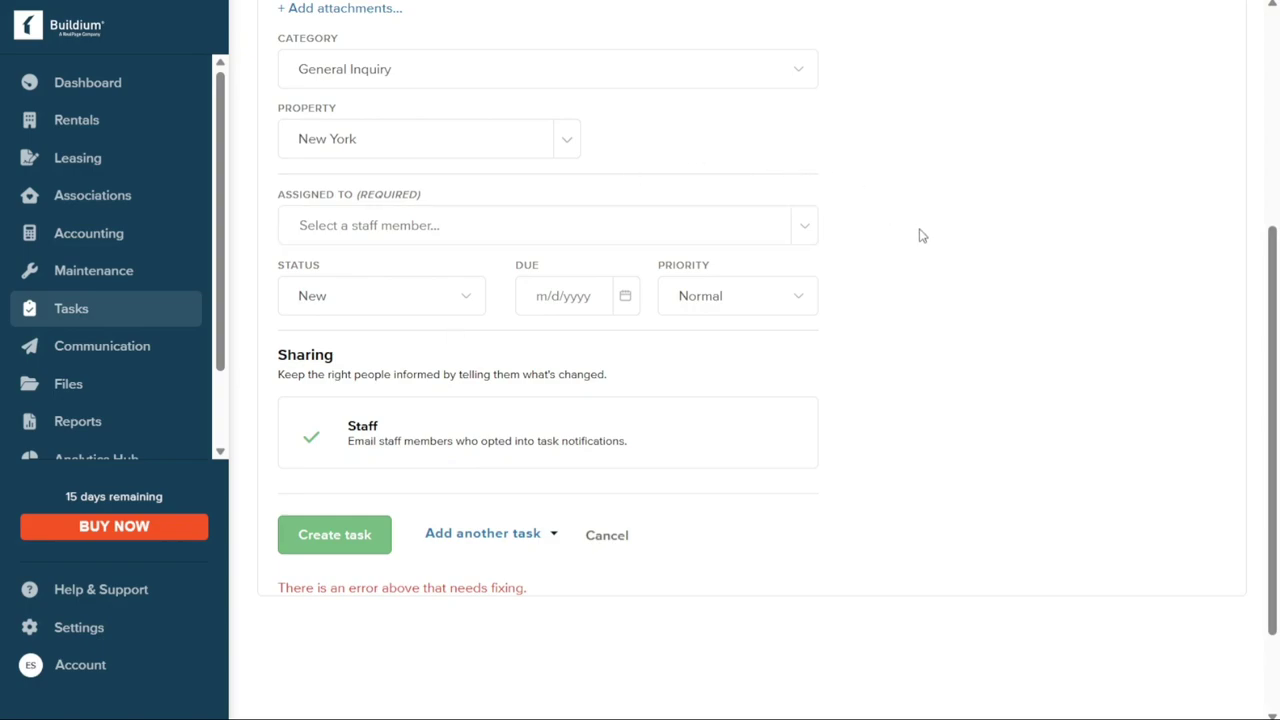
Step: Assign the task to the account holder's own staff entry and check the other staff members available for assignment
left_click(803, 229)
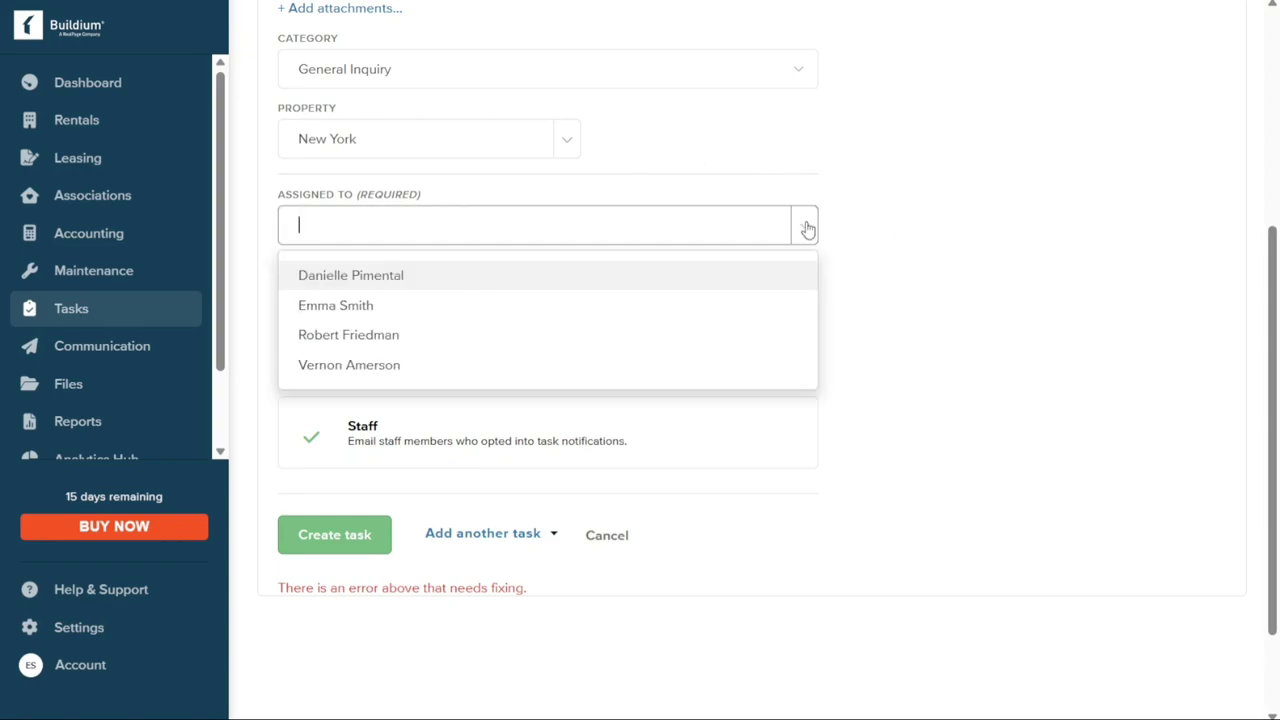
left_click(643, 307)
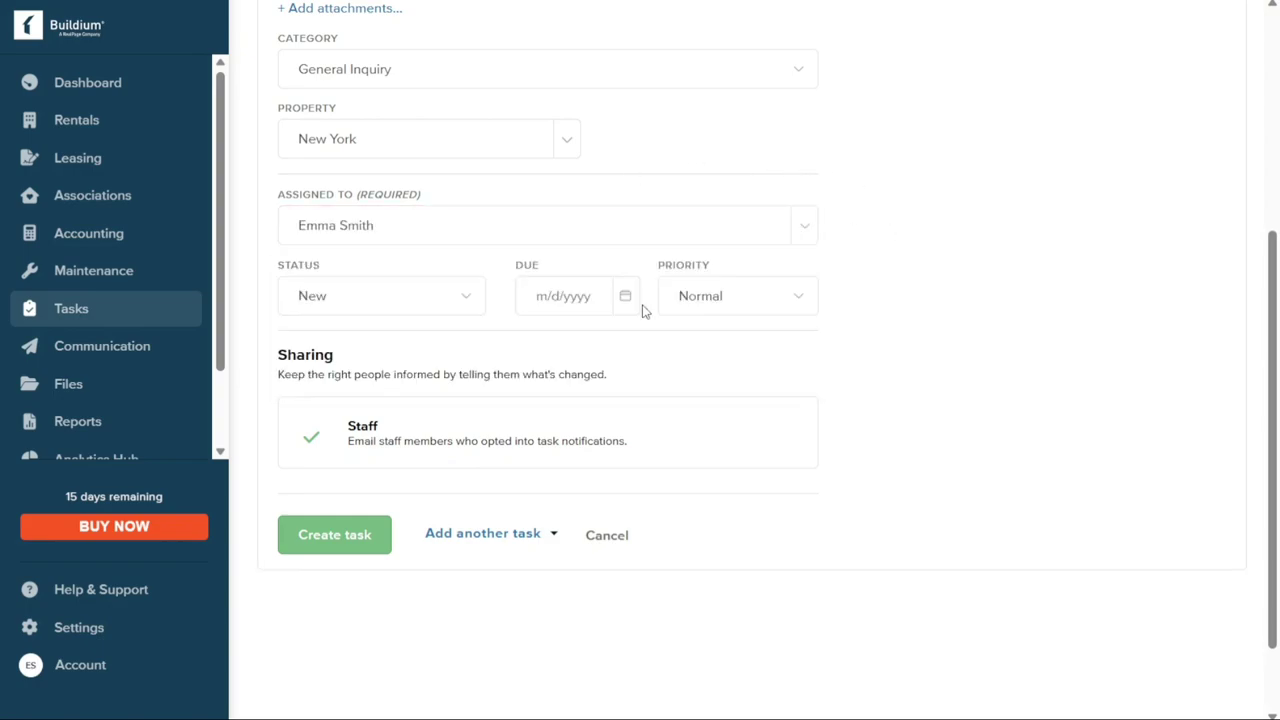
left_click(799, 228)
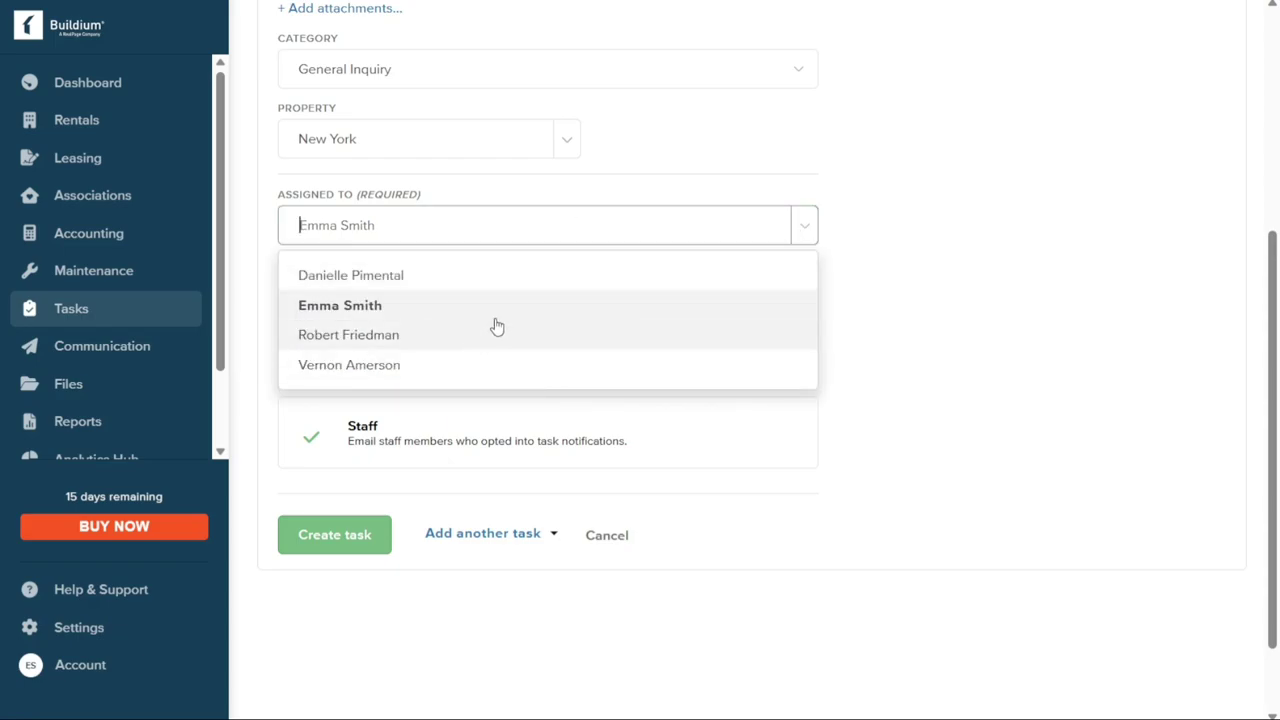
left_click(944, 248)
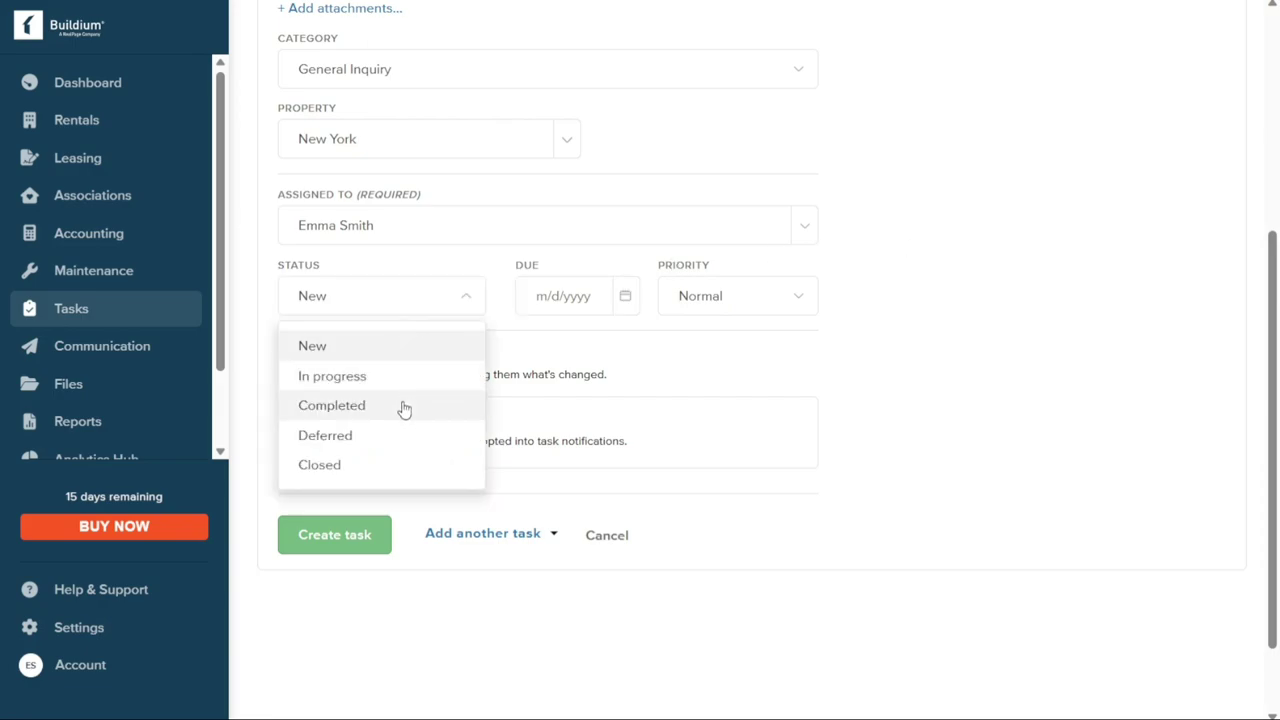
Step: Set the status to In progress, the due date to 6/28/2023 and the priority to High, and create the task
left_click(383, 378)
left_click(622, 295)
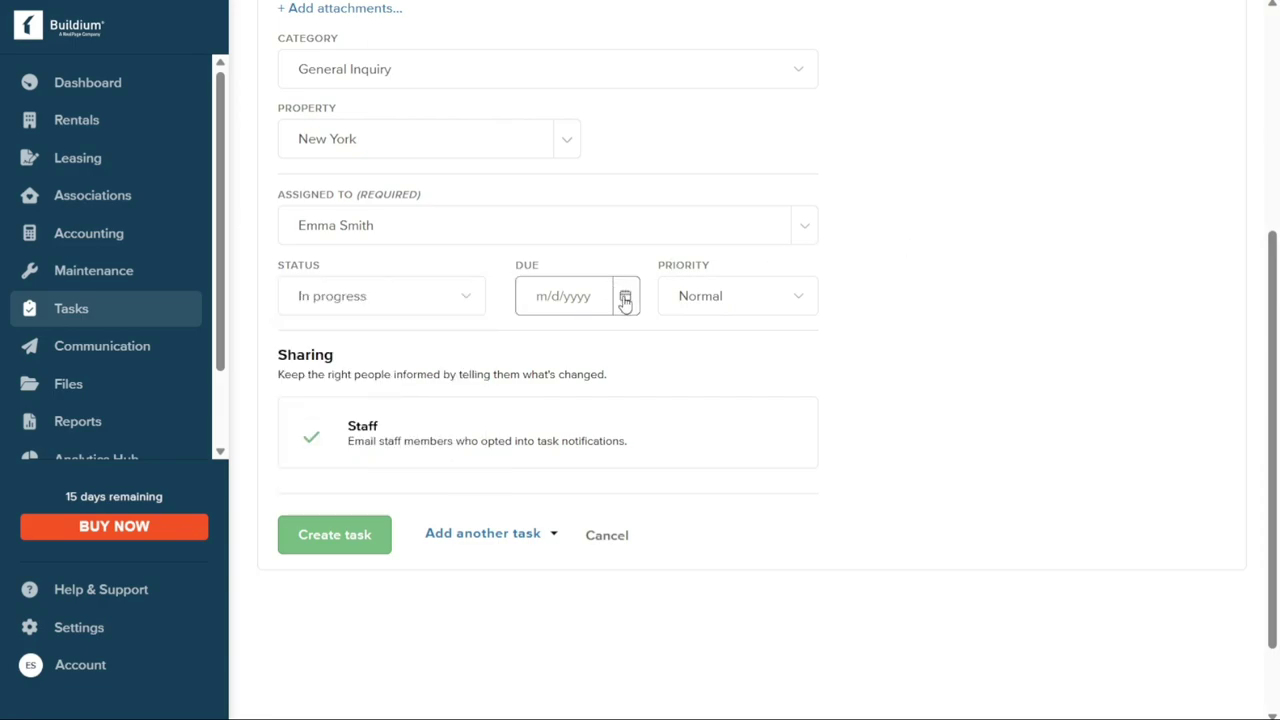
left_click(683, 577)
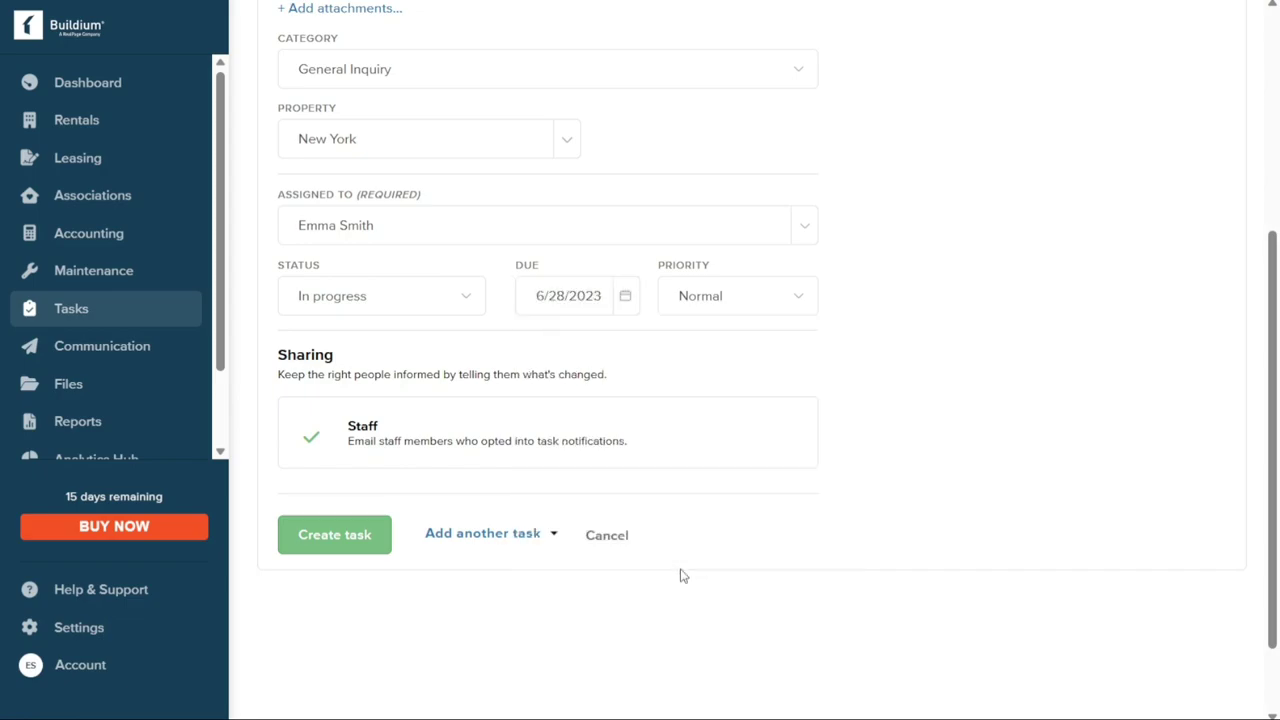
left_click(806, 295)
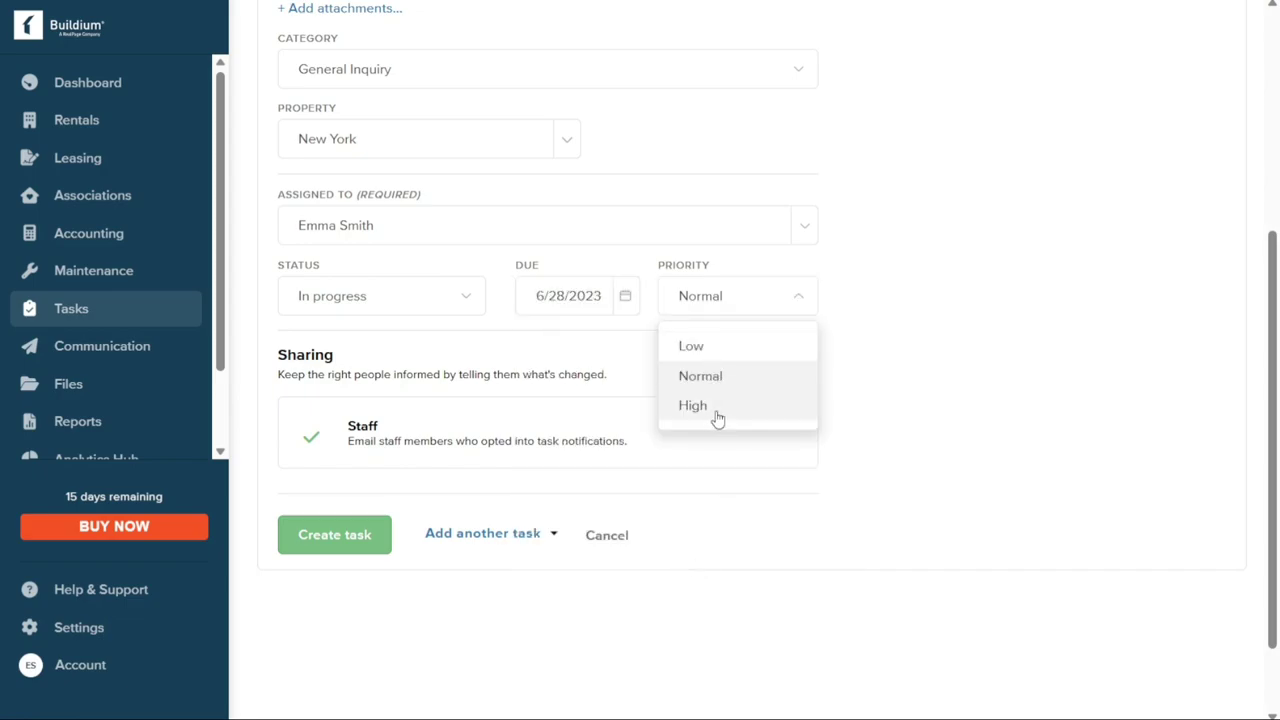
left_click(712, 415)
left_click(340, 534)
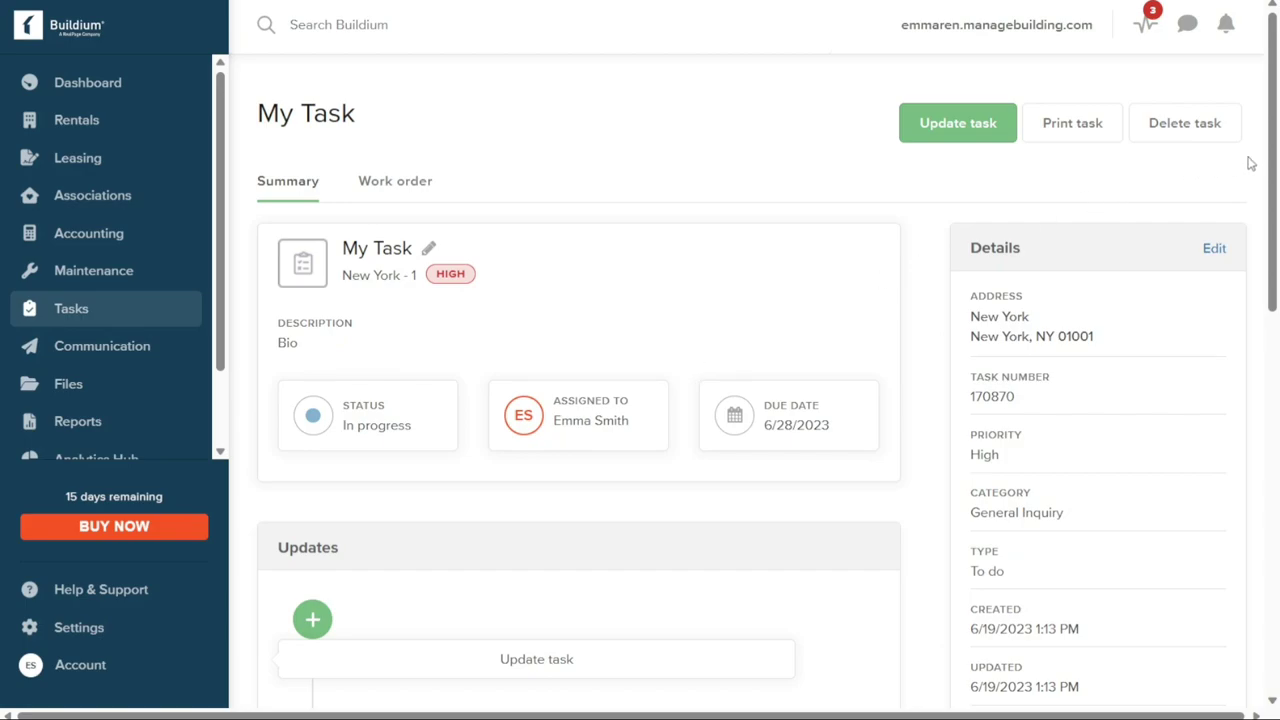
Step: Review the new task's summary page, including its details, updates and location
scroll(1258, 232, "down", 2)
scroll(1258, 232, "down", 8)
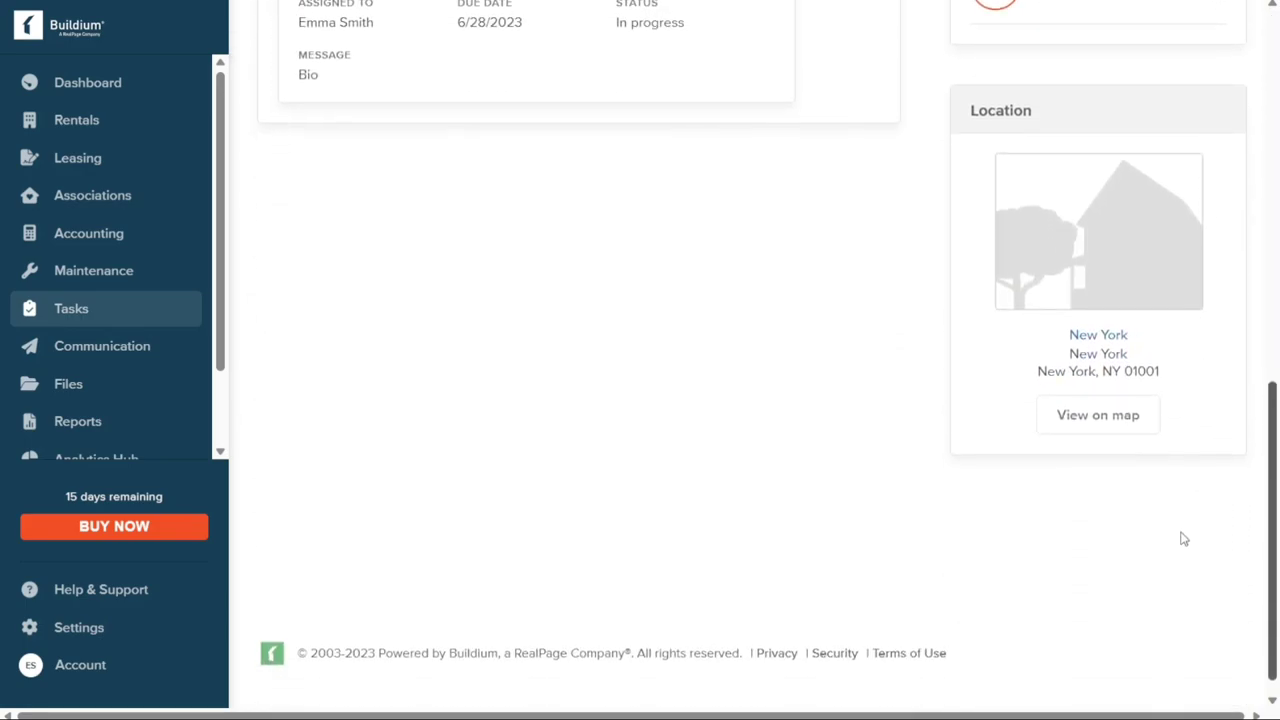
scroll(1180, 534, "up", 10)
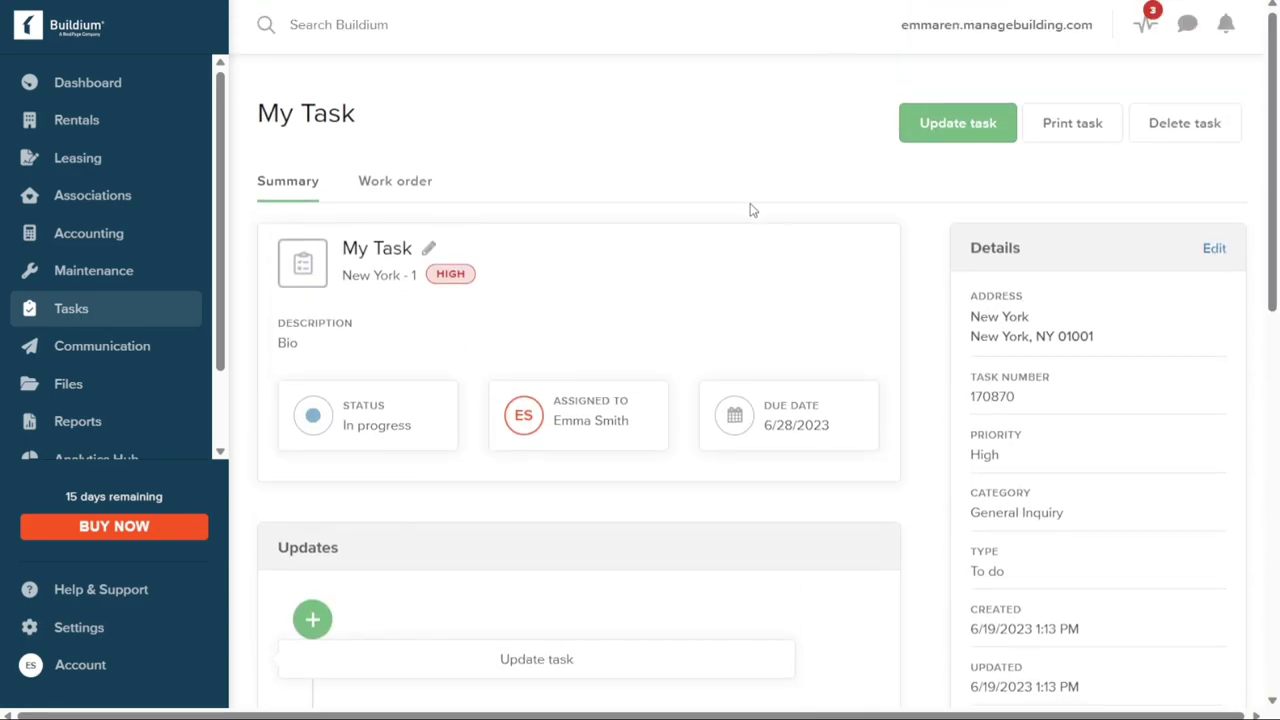